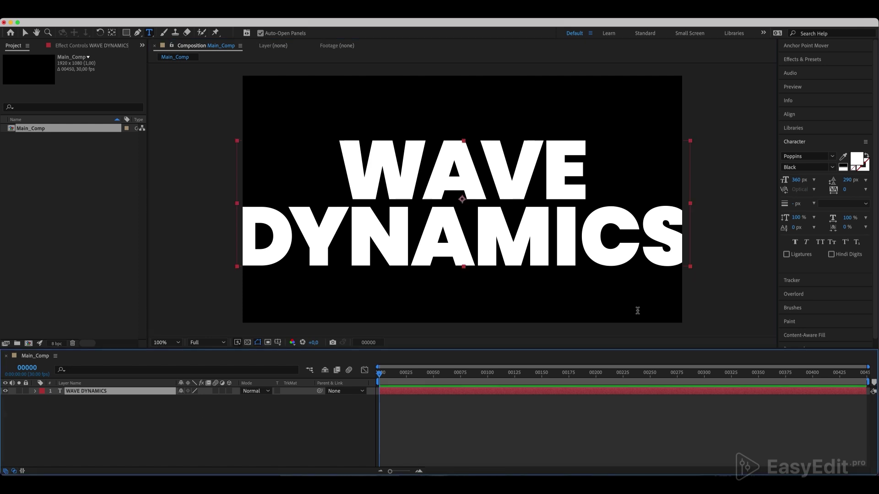
Center the WAVE DYNAMICS text layer horizontally and vertically in the composition
{"action": "left_click", "coordinate": [176, 426]}
{"action": "left_click", "coordinate": [789, 115]}
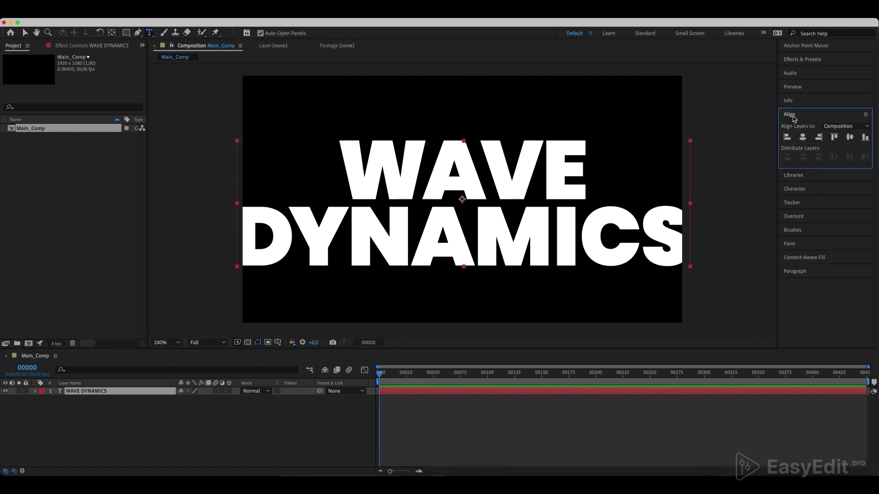
{"action": "left_click", "coordinate": [803, 137]}
{"action": "left_click", "coordinate": [855, 141]}
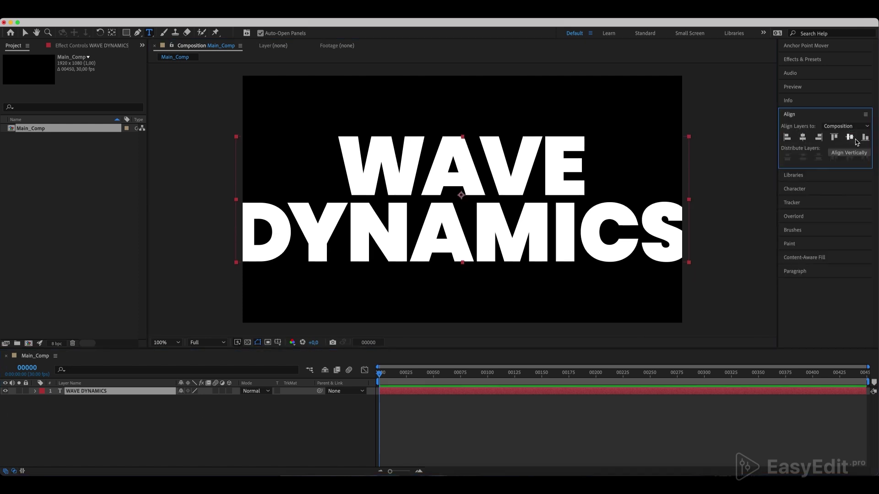
Tighten the character tracking of the WAVE DYNAMICS text to -233
{"action": "left_click", "coordinate": [798, 191]}
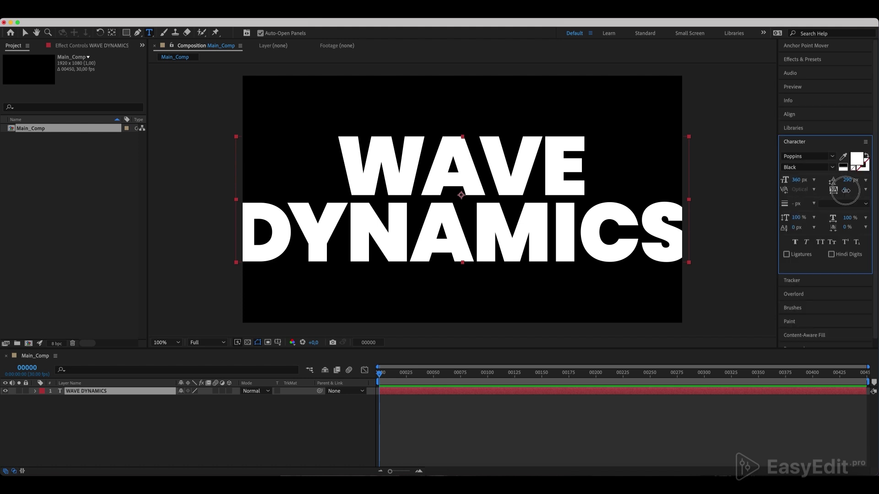
{"action": "left_click_drag", "start_coordinate": [845, 191], "coordinate": [769, 206]}
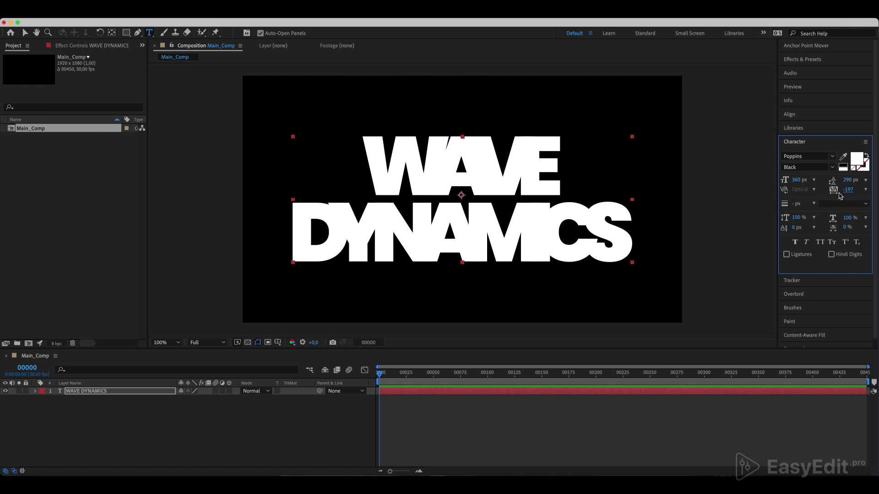
{"action": "left_click", "coordinate": [848, 190]}
{"action": "type", "text": "-233"}
{"action": "key", "text": "Return"}
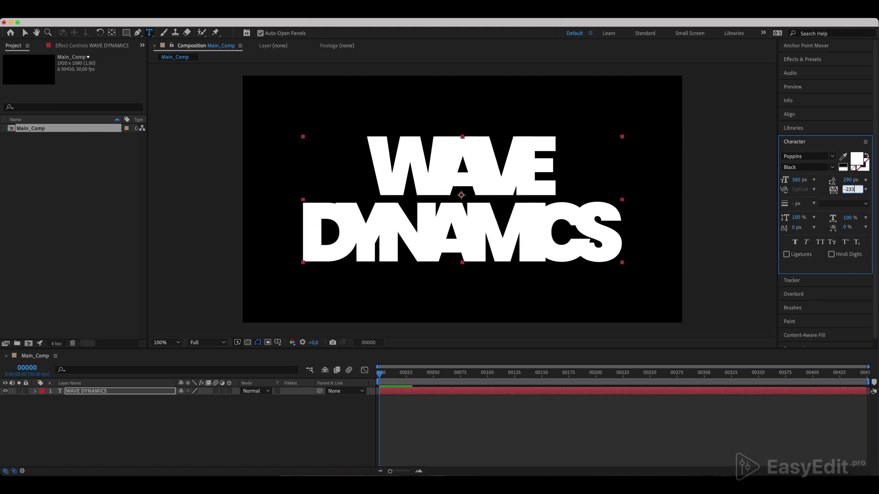
Hide the WAVE DYNAMICS layer and create a new text layer containing the letter W
{"action": "left_click", "coordinate": [6, 395]}
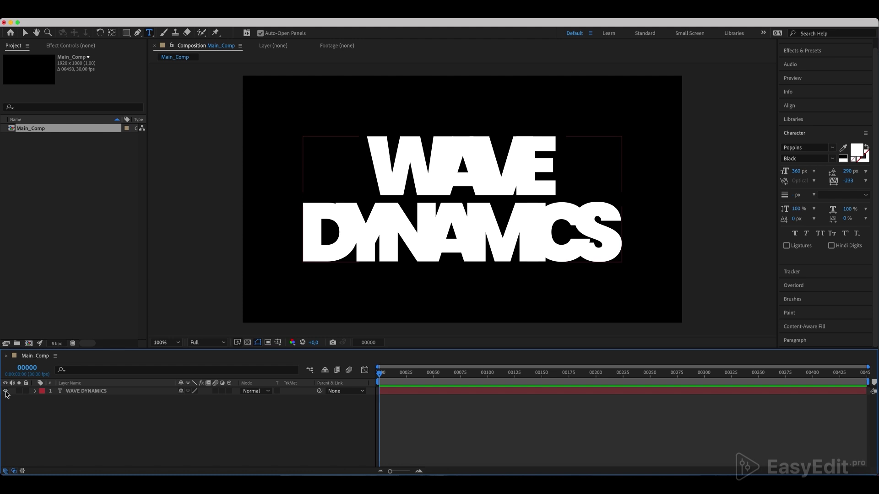
{"action": "left_click", "coordinate": [6, 391]}
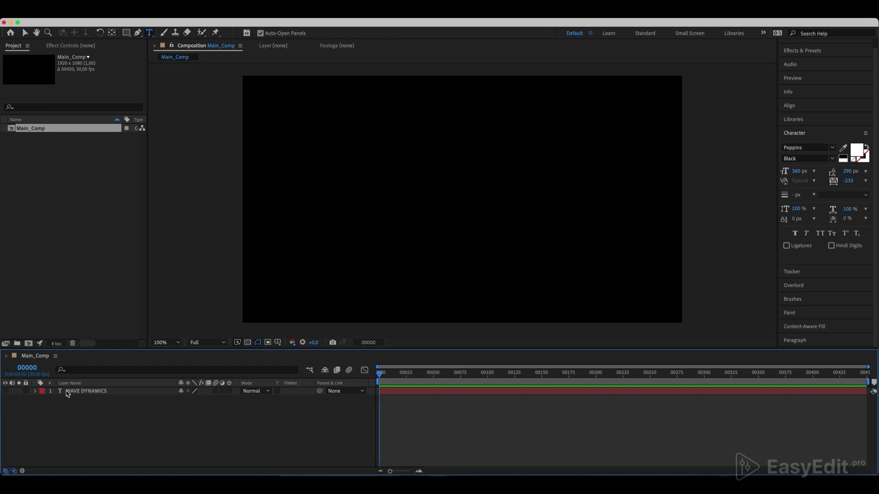
{"action": "right_click", "coordinate": [66, 416]}
{"action": "mouse_move", "coordinate": [92, 356]}
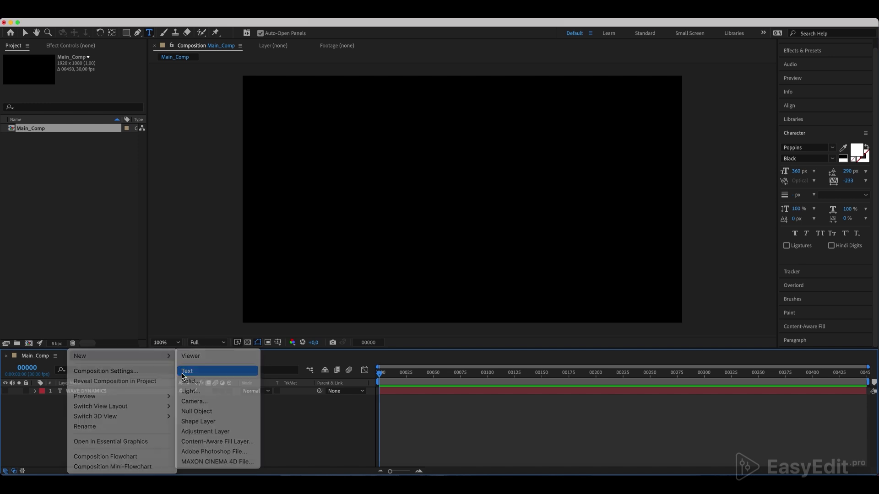
{"action": "left_click", "coordinate": [189, 372]}
{"action": "type", "text": "W"}
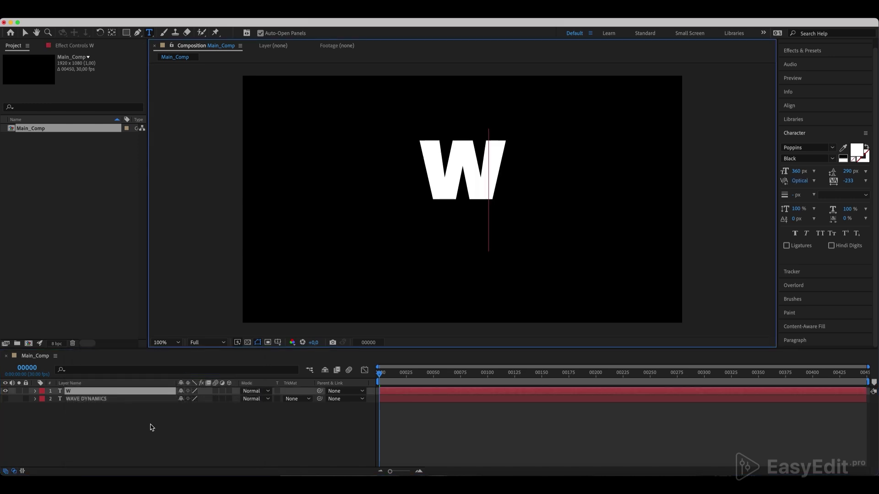
{"action": "left_click", "coordinate": [151, 426]}
Pre-compose the W text layer into a new composition named 1_W
{"action": "left_click", "coordinate": [105, 392]}
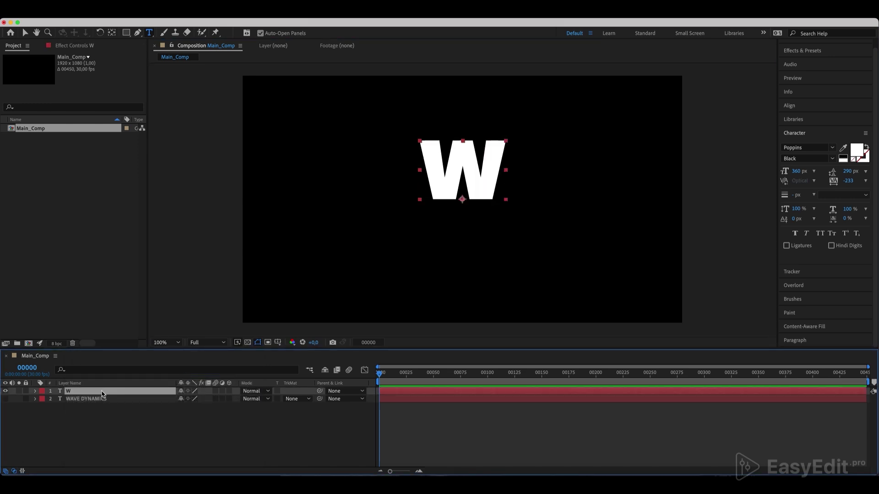
{"action": "right_click", "coordinate": [105, 395]}
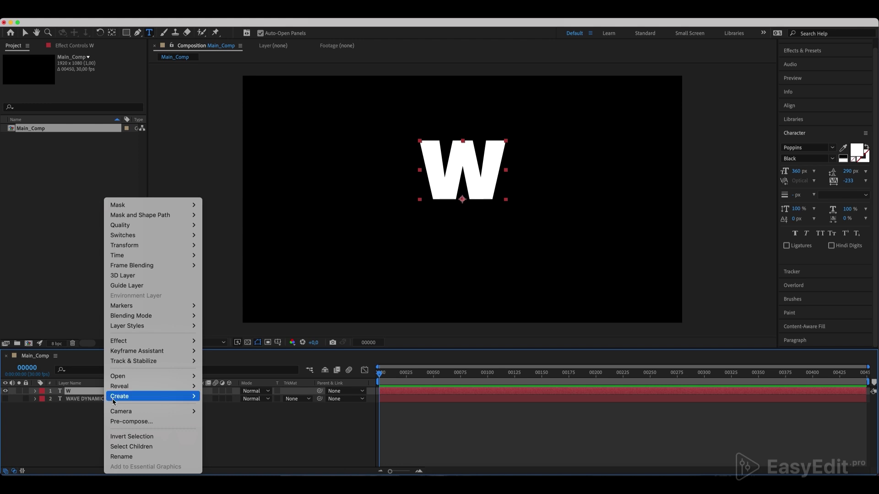
{"action": "left_click", "coordinate": [125, 421]}
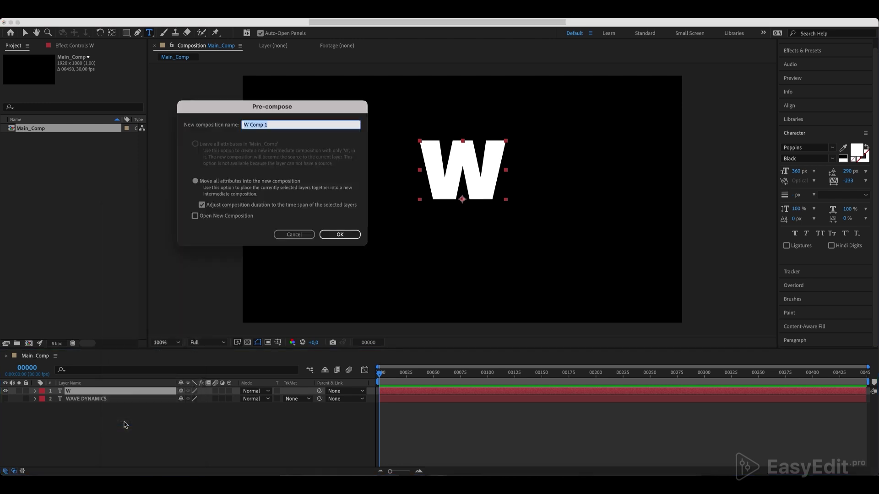
{"action": "type", "text": "@"}
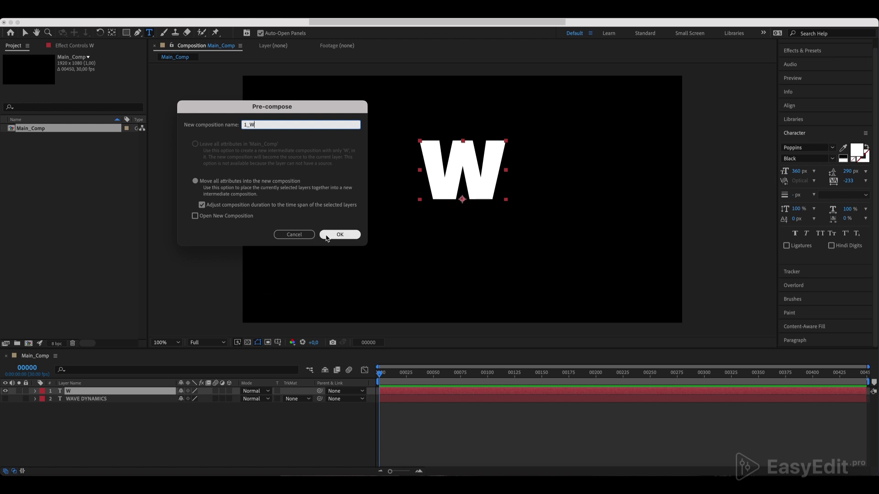
{"action": "left_click", "coordinate": [339, 235]}
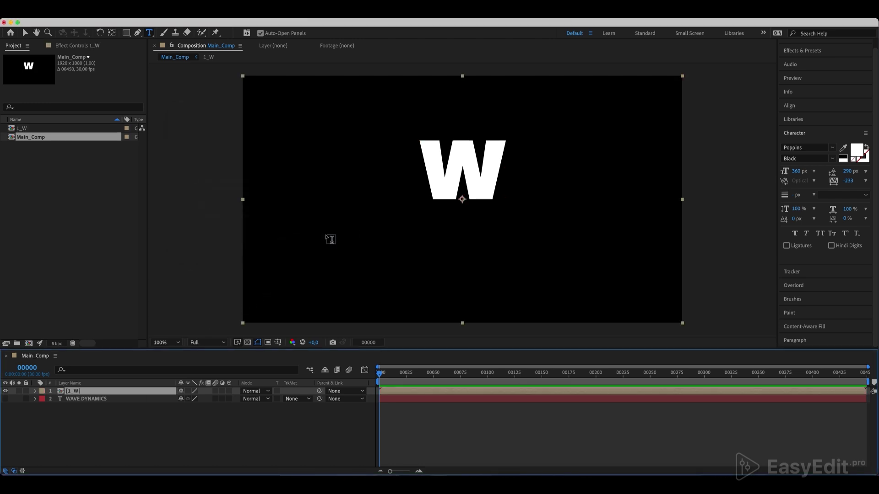
Open the 1_W composition and set its size to 600 px wide and 800 px high
{"action": "double_click", "coordinate": [100, 392]}
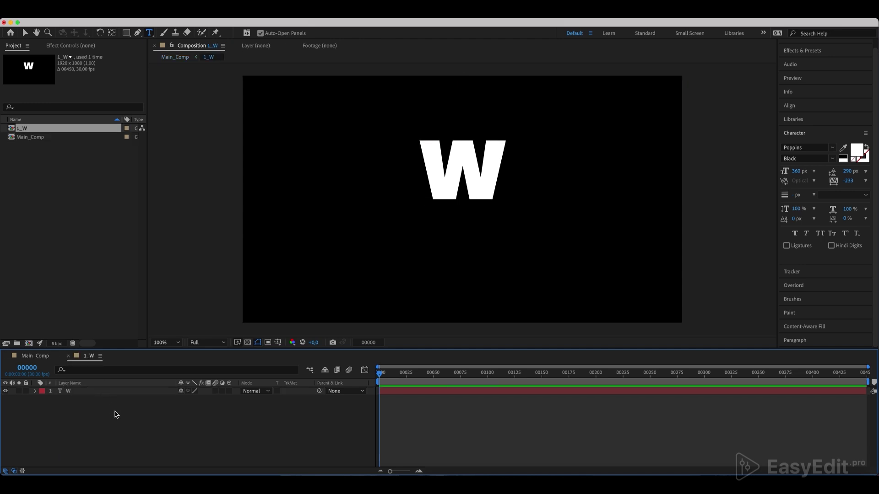
{"action": "key", "text": "super+k"}
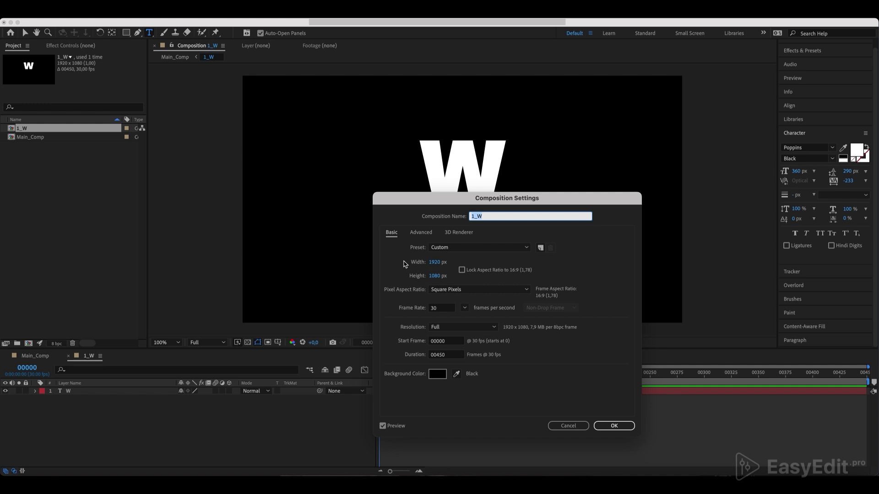
{"action": "left_click", "coordinate": [436, 264]}
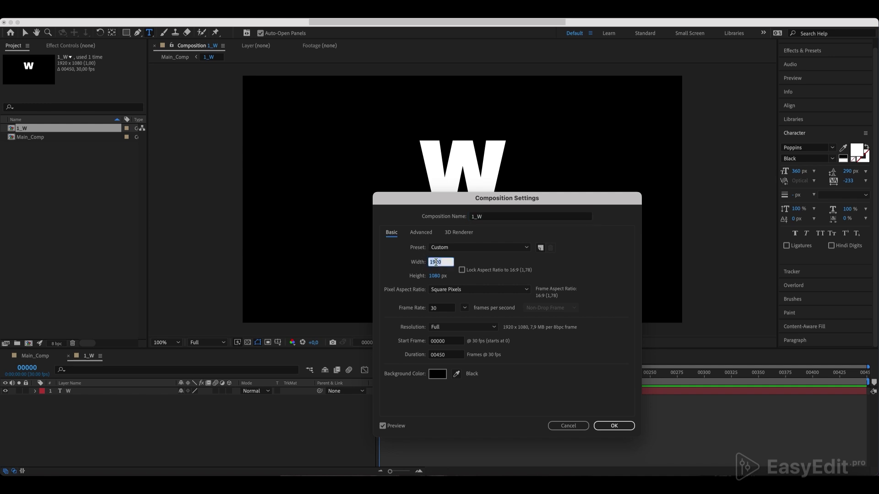
{"action": "type", "text": "600"}
{"action": "key", "text": "Tab"}
{"action": "type", "text": "800"}
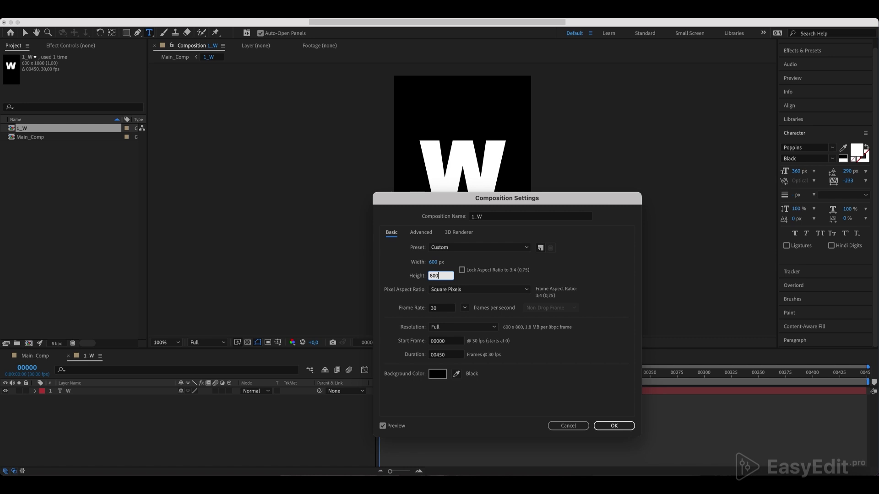
{"action": "left_click", "coordinate": [598, 424]}
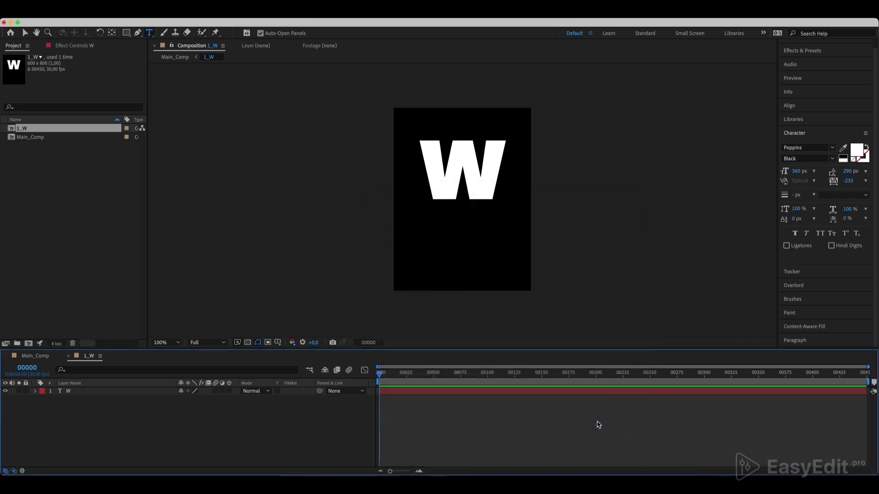
Center the W text layer horizontally and vertically within the resized 1_W composition
{"action": "left_click", "coordinate": [597, 392]}
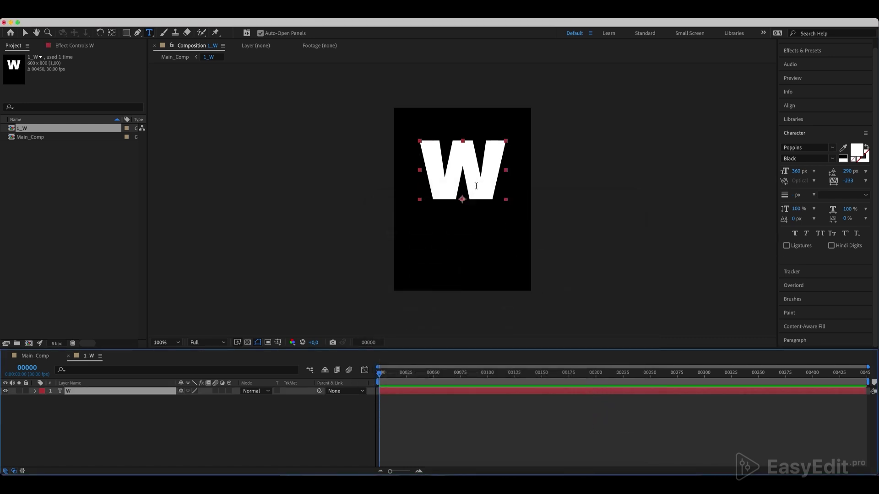
{"action": "left_click", "coordinate": [799, 106]}
{"action": "left_click", "coordinate": [804, 137]}
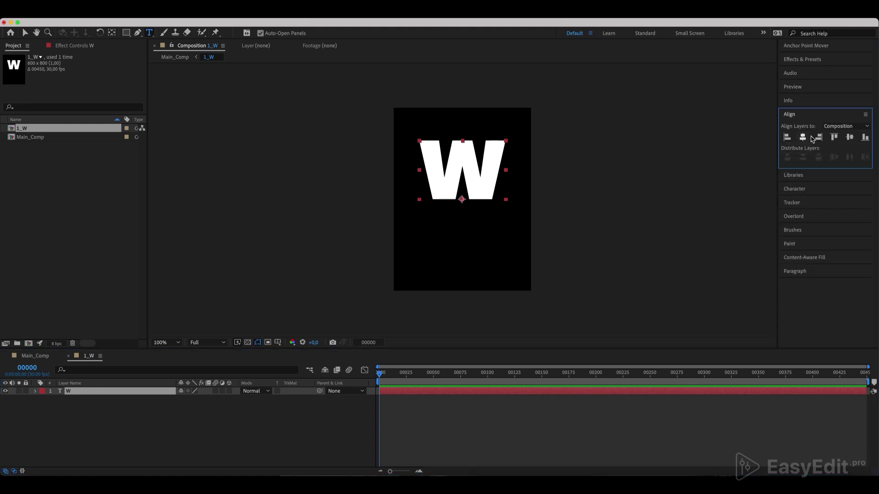
{"action": "left_click", "coordinate": [849, 138]}
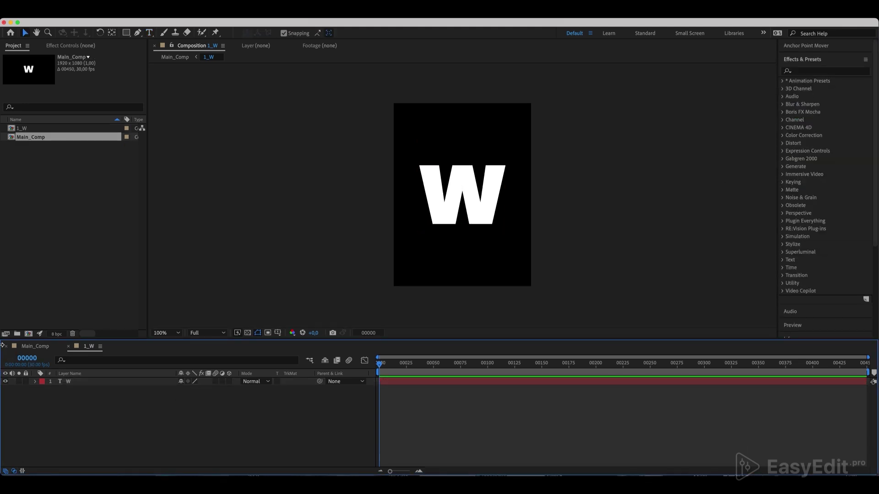
In Main_Comp, make the WAVE DYNAMICS layer visible and change its text fill color to red
{"action": "left_click", "coordinate": [32, 346]}
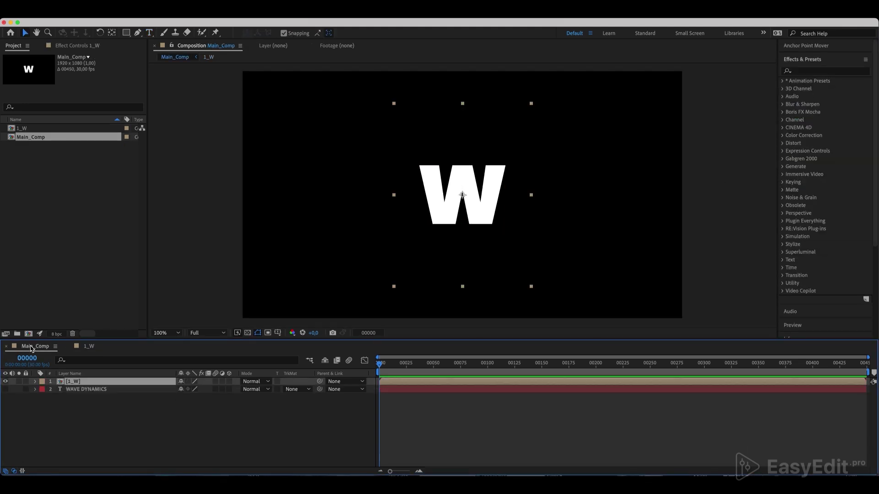
{"action": "left_click", "coordinate": [89, 389]}
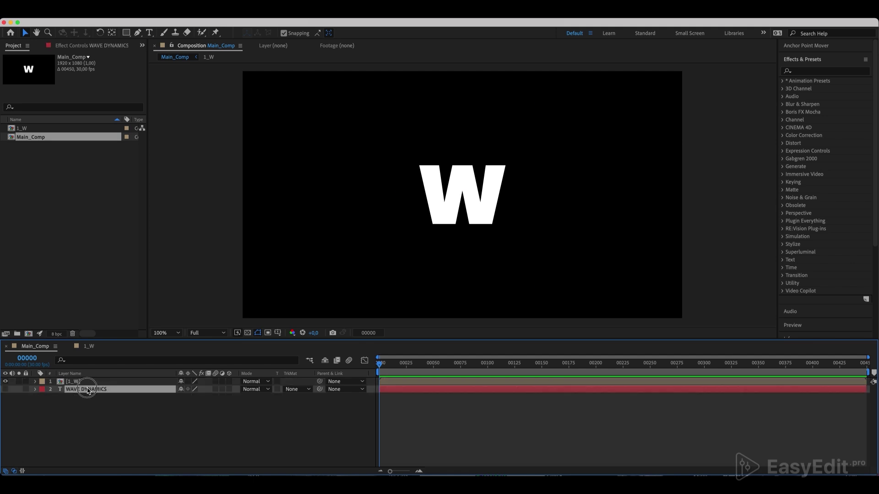
{"action": "left_click", "coordinate": [5, 389]}
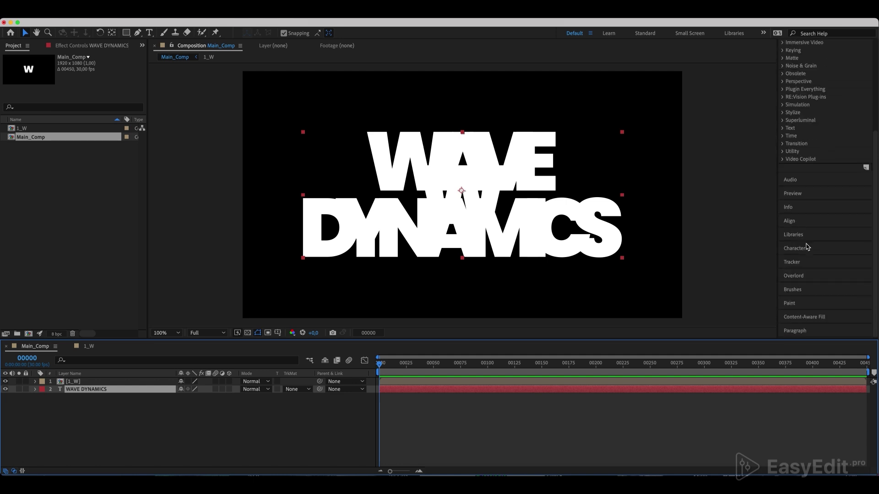
{"action": "key", "text": "super+6"}
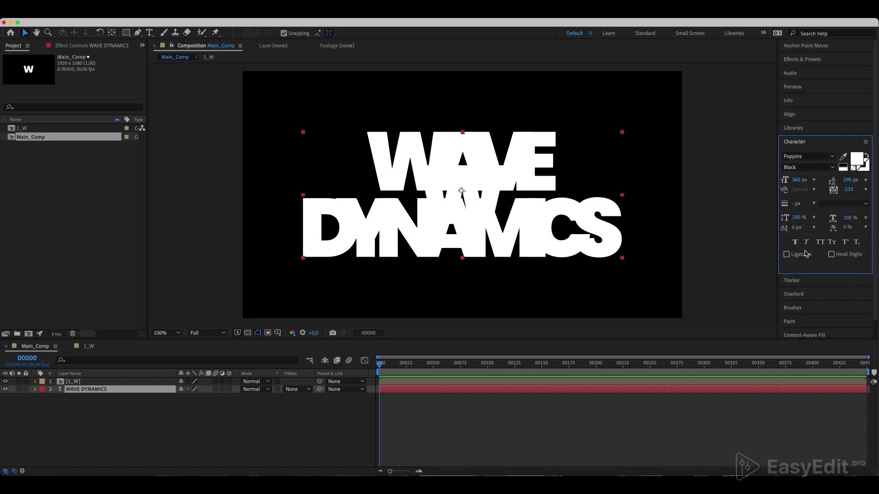
{"action": "left_click", "coordinate": [856, 159]}
{"action": "left_click", "coordinate": [656, 126]}
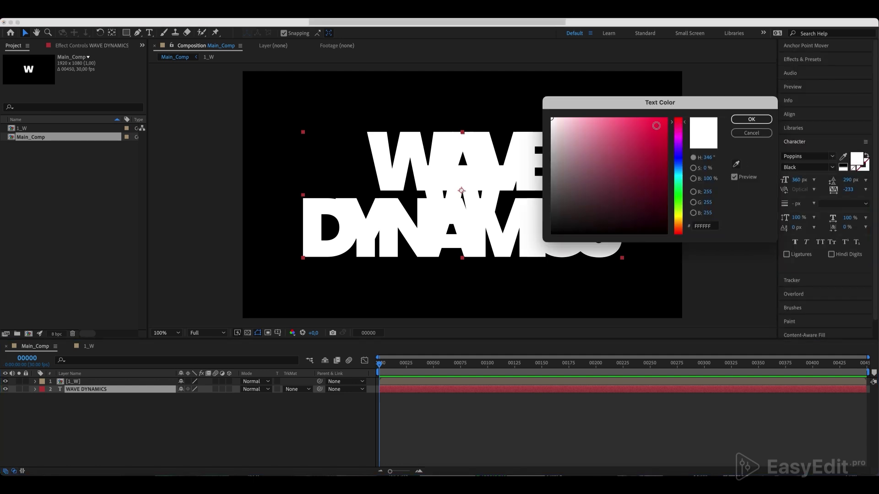
{"action": "left_click", "coordinate": [751, 119]}
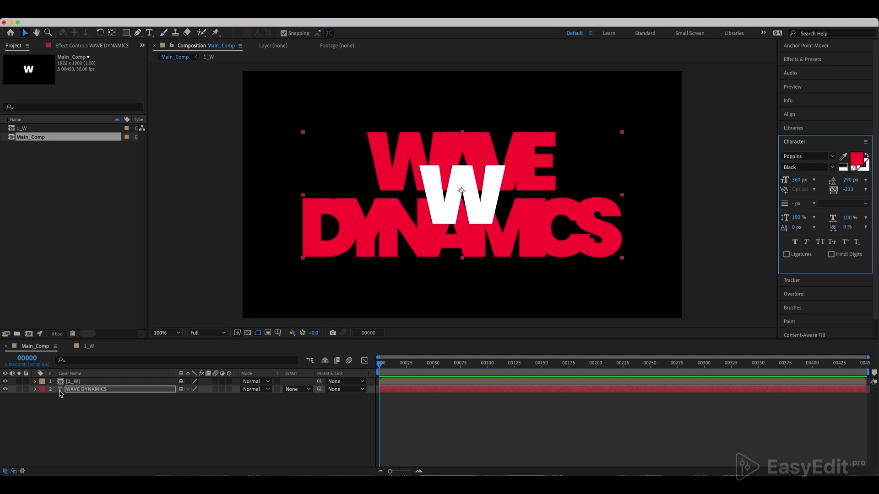
Move the 1_W layer exactly over the W of the red WAVE text, and hide the WAVE DYNAMICS reference layer
{"action": "left_click", "coordinate": [72, 382]}
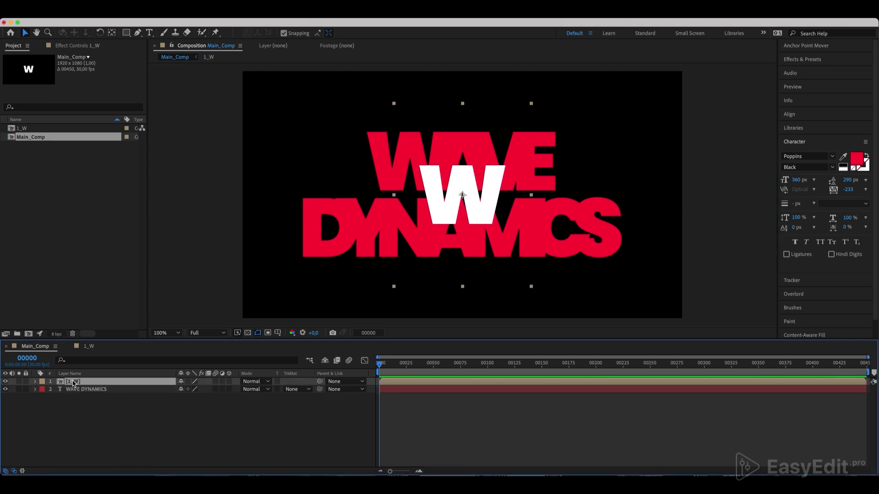
{"action": "left_click_drag", "start_coordinate": [485, 211], "coordinate": [431, 177]}
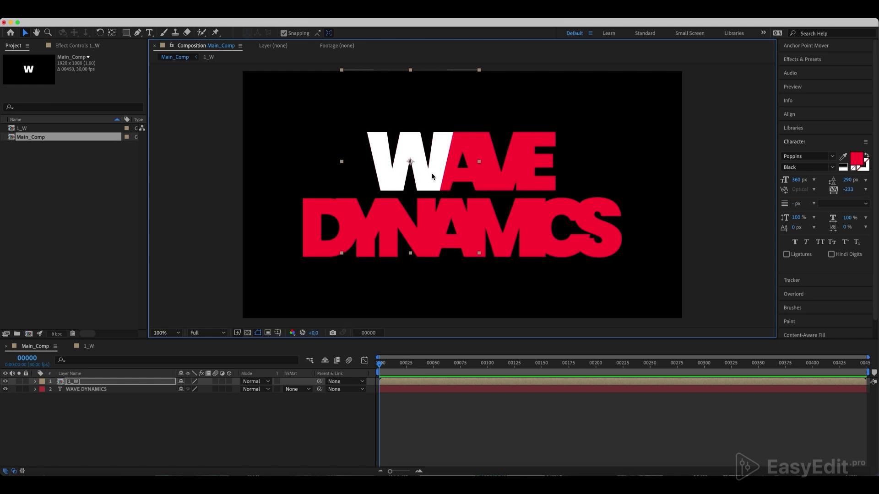
{"action": "left_click", "coordinate": [5, 389]}
Find the CC Scale Wipe effect and apply it to the 1_W layer
{"action": "left_click", "coordinate": [67, 383]}
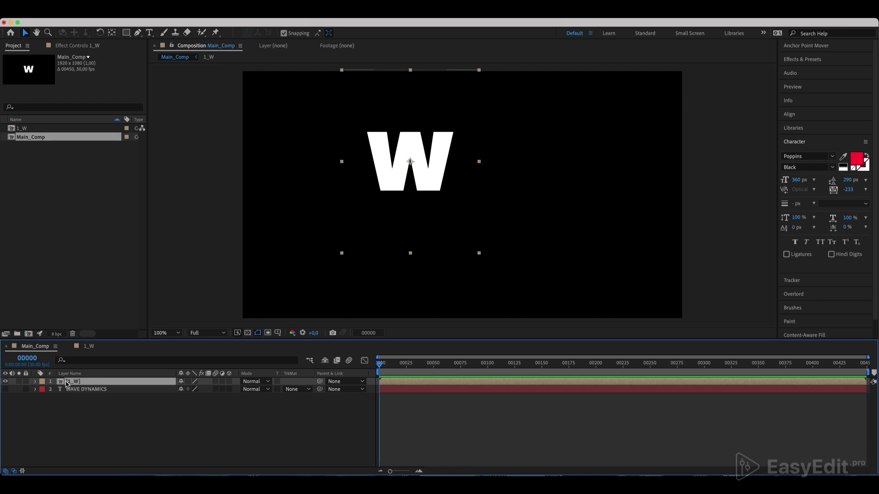
{"action": "left_click", "coordinate": [833, 59]}
{"action": "left_click", "coordinate": [820, 70]}
{"action": "type", "text": "cc"}
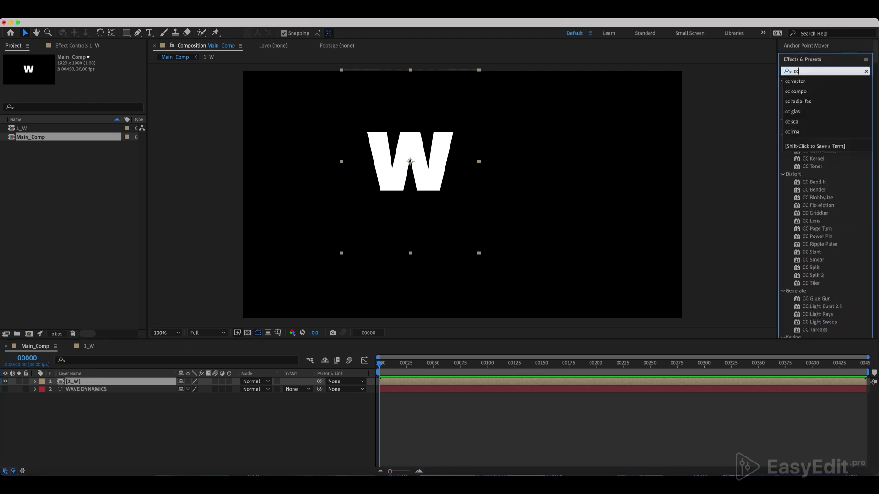
{"action": "type", "text": " scale"}
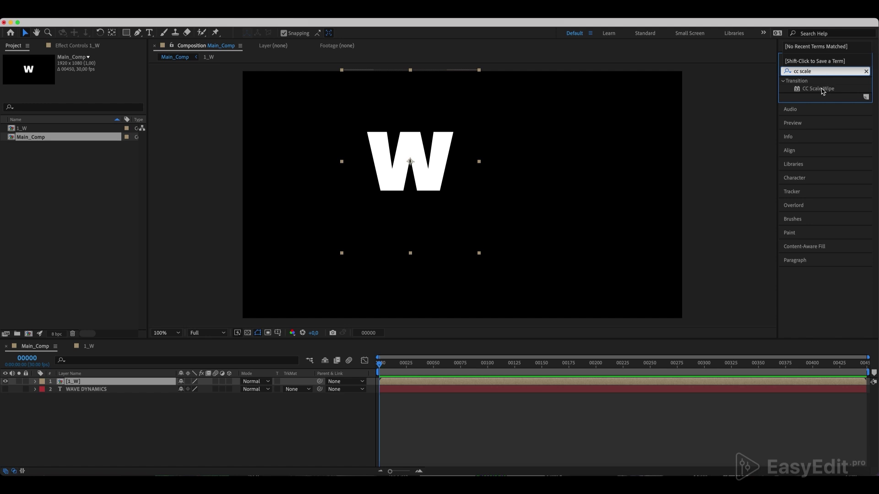
{"action": "left_click_drag", "start_coordinate": [823, 91], "coordinate": [71, 383]}
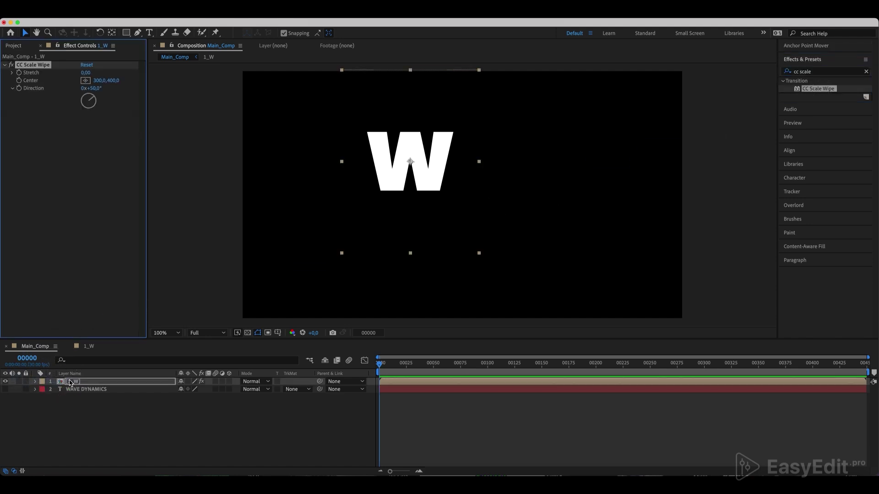
Set the Stretch of the CC Scale Wipe effect on 1_W to 5
{"action": "left_click", "coordinate": [86, 72]}
{"action": "type", "text": "5"}
{"action": "key", "text": "Return"}
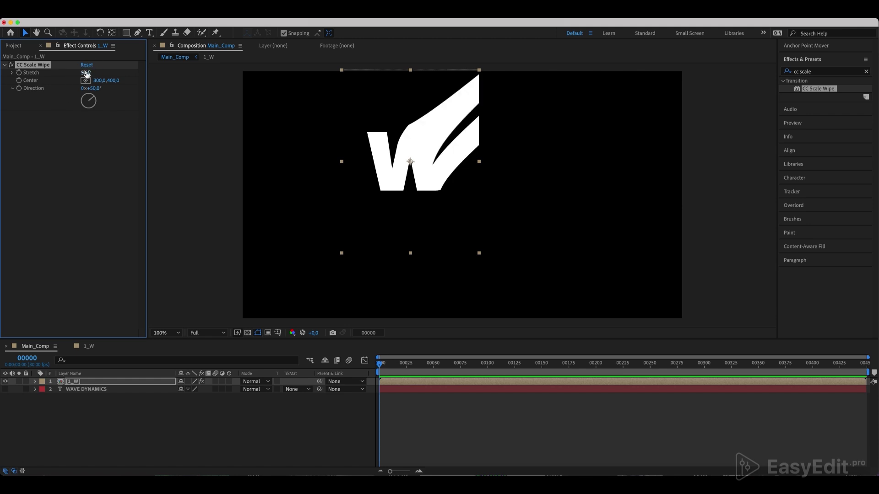
Set the Direction of the CC Scale Wipe effect on 1_W to 0x+0°
{"action": "left_click_drag", "start_coordinate": [92, 98], "coordinate": [109, 91]}
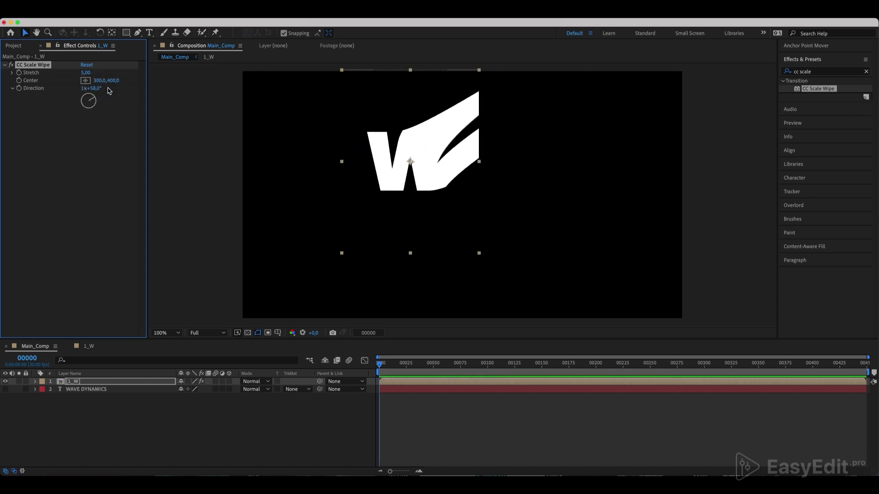
{"action": "left_click", "coordinate": [85, 88]}
{"action": "type", "text": "0"}
{"action": "key", "text": "Return"}
{"action": "left_click", "coordinate": [93, 88]}
{"action": "type", "text": "0"}
{"action": "key", "text": "Return"}
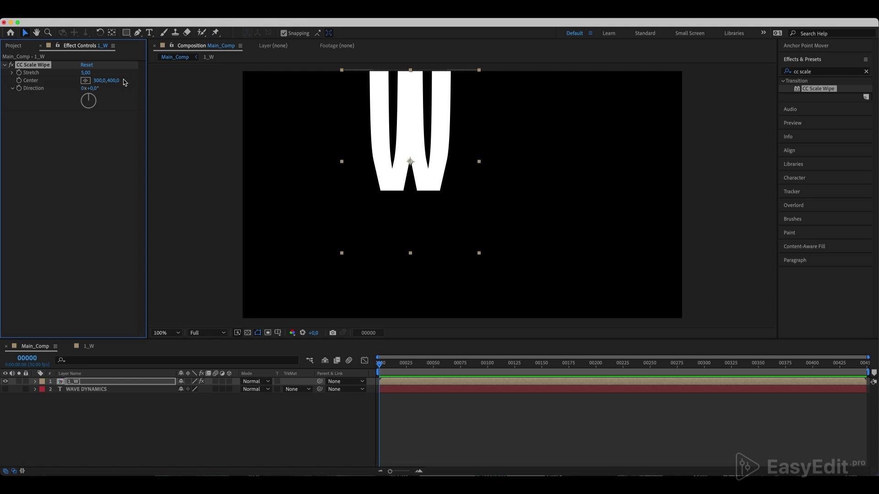
Set the vertical Center value of the CC Scale Wipe effect on 1_W to 350
{"action": "left_click_drag", "start_coordinate": [114, 80], "coordinate": [92, 75]}
{"action": "left_click", "coordinate": [106, 81]}
{"action": "type", "text": "35"}
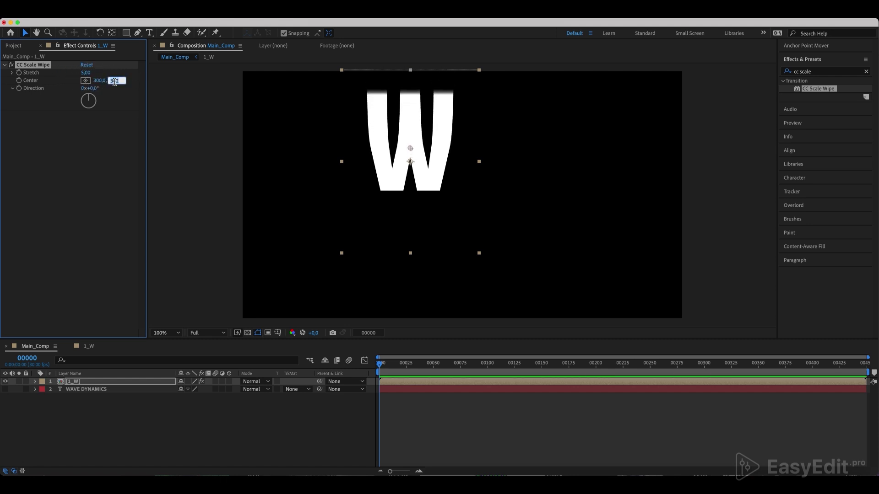
{"action": "type", "text": "0"}
{"action": "key", "text": "Return"}
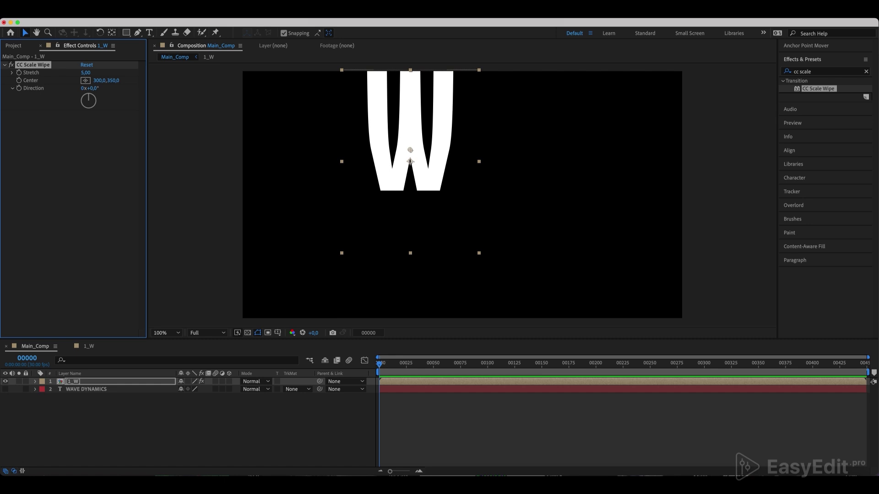
Find the Wave Warp effect and apply it to the 1_W layer below CC Scale Wipe
{"action": "left_click", "coordinate": [867, 72]}
{"action": "left_click", "coordinate": [849, 71]}
{"action": "type", "text": "wave"}
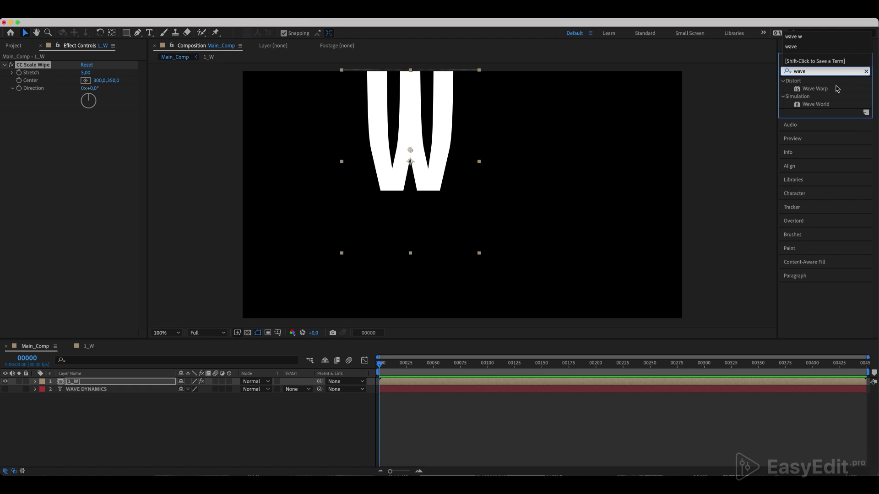
{"action": "left_click", "coordinate": [821, 91]}
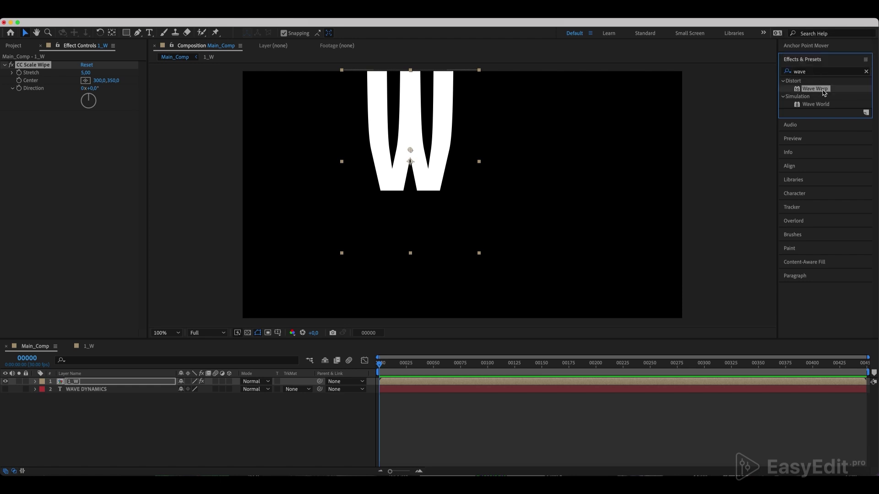
{"action": "left_click_drag", "start_coordinate": [823, 91], "coordinate": [105, 192]}
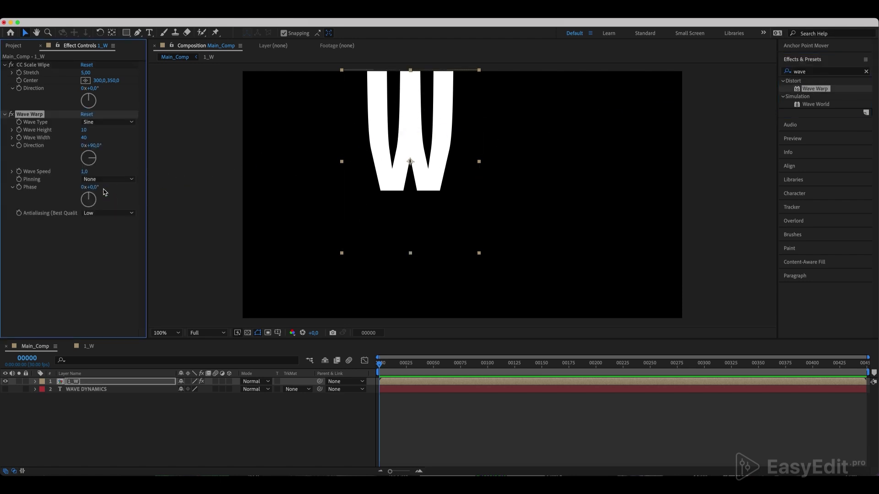
Keep the Wave Warp type at Sine and set its Wave Height to 15 and Wave Width to 250
{"action": "left_click", "coordinate": [101, 123]}
{"action": "left_click", "coordinate": [101, 126]}
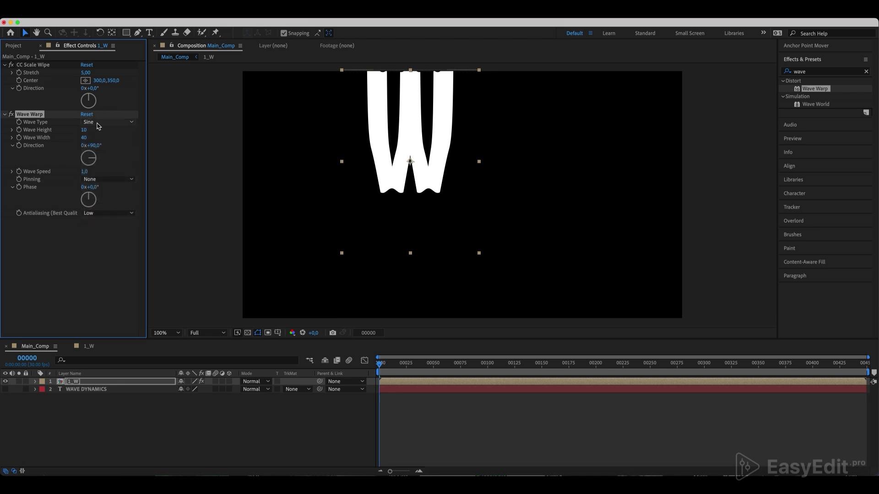
{"action": "left_click", "coordinate": [83, 130]}
{"action": "type", "text": "1"}
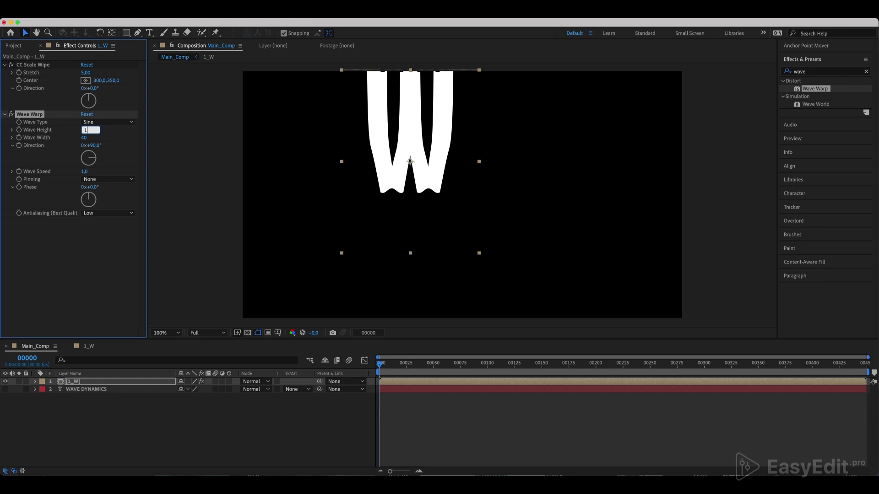
{"action": "key", "text": "Return"}
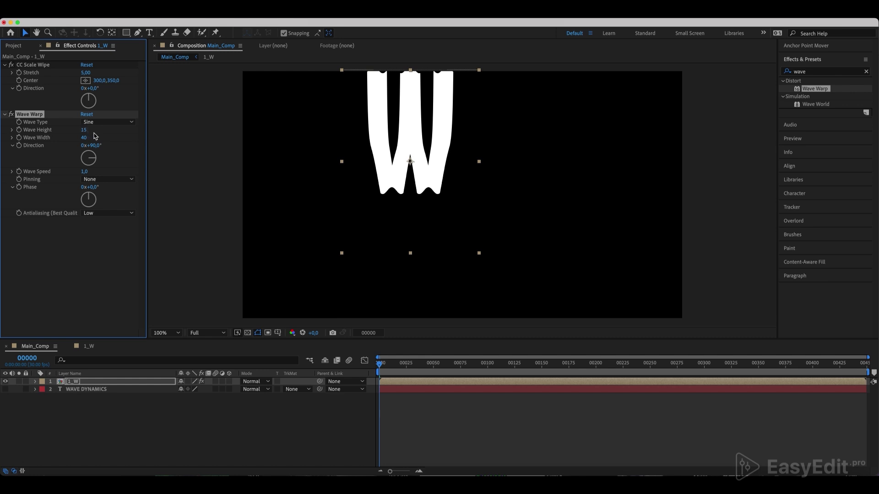
{"action": "left_click", "coordinate": [84, 137]}
{"action": "type", "text": "250"}
{"action": "key", "text": "Return"}
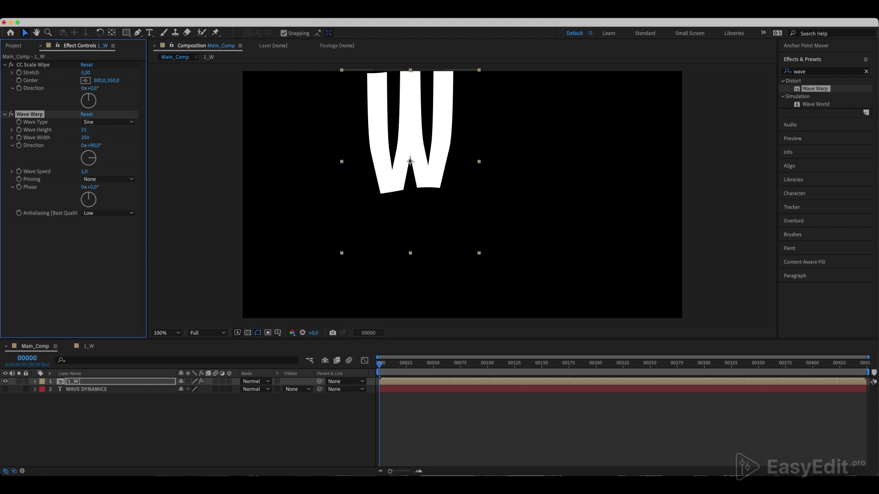
Set the Direction of the Wave Warp effect on 1_W to 180°
{"action": "left_click_drag", "start_coordinate": [90, 145], "coordinate": [7, 180]}
{"action": "left_click", "coordinate": [91, 146]}
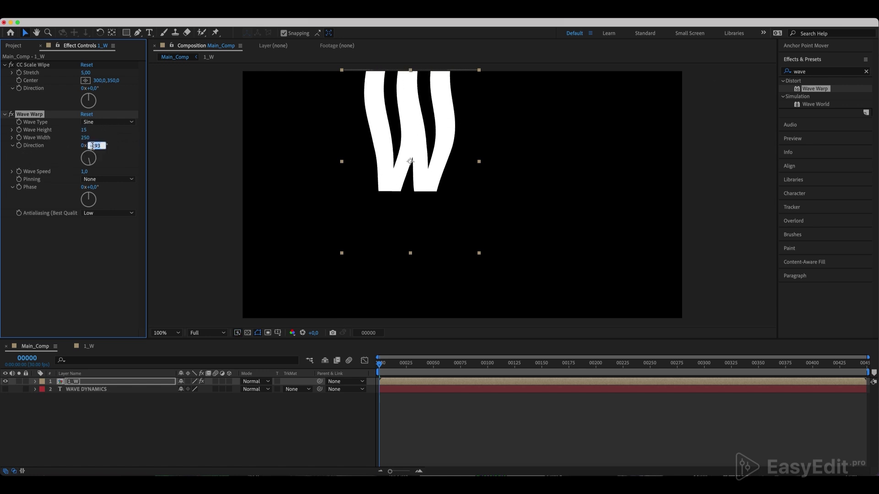
{"action": "type", "text": "180"}
{"action": "key", "text": "Return"}
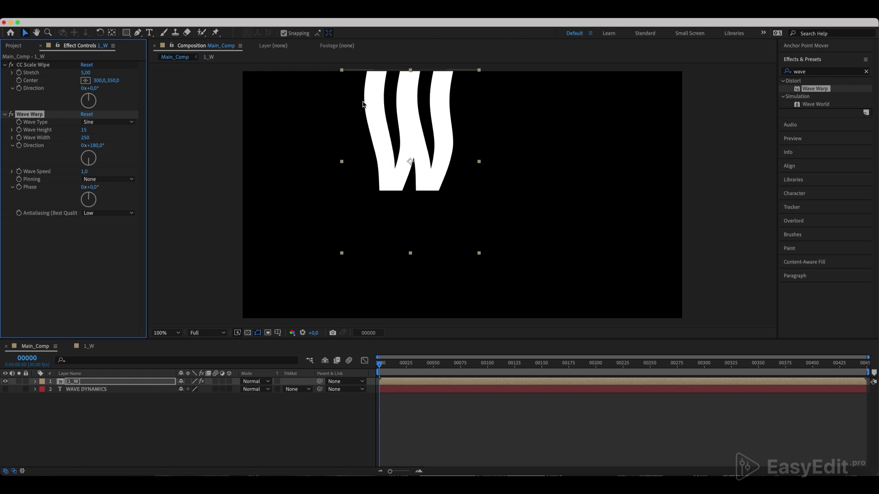
Set the Wave Warp's Wave Speed to 0.5 and Pinning to Top Edge, and preview the animation
{"action": "left_click", "coordinate": [83, 170]}
{"action": "key", "text": "Return"}
{"action": "left_click", "coordinate": [92, 179]}
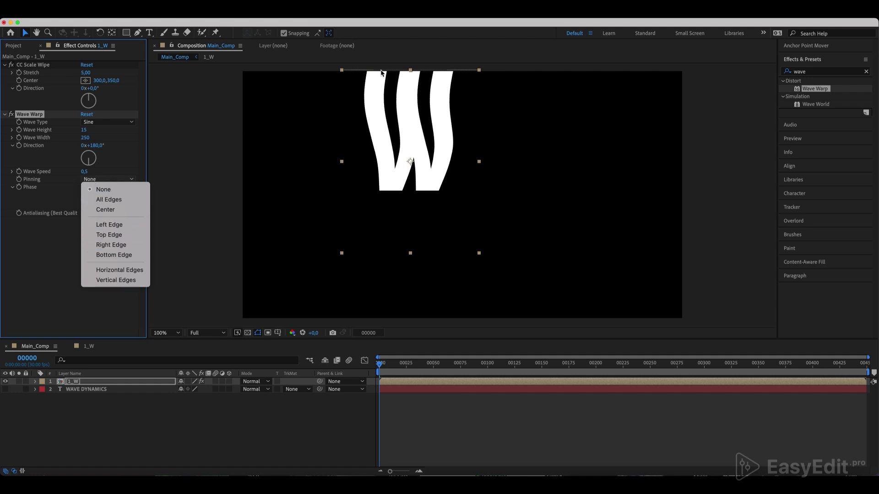
{"action": "left_click", "coordinate": [117, 234]}
{"action": "key", "text": "space"}
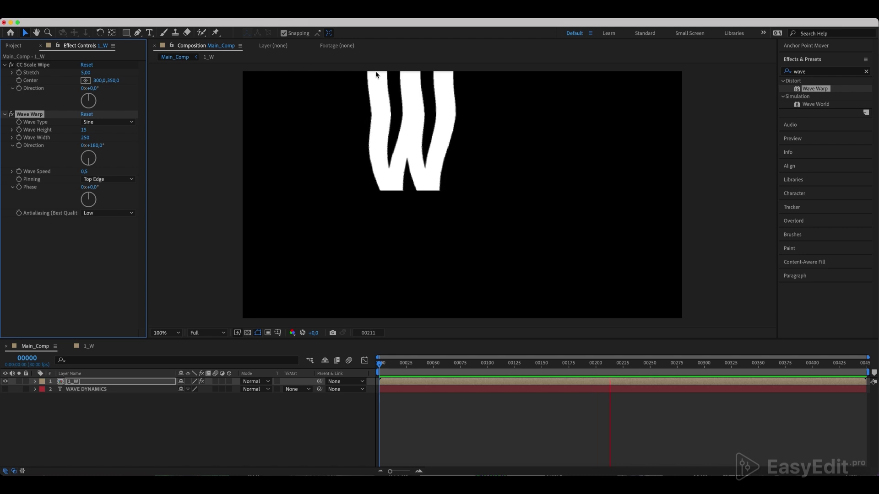
{"action": "key", "text": "space"}
{"action": "key", "text": "q"}
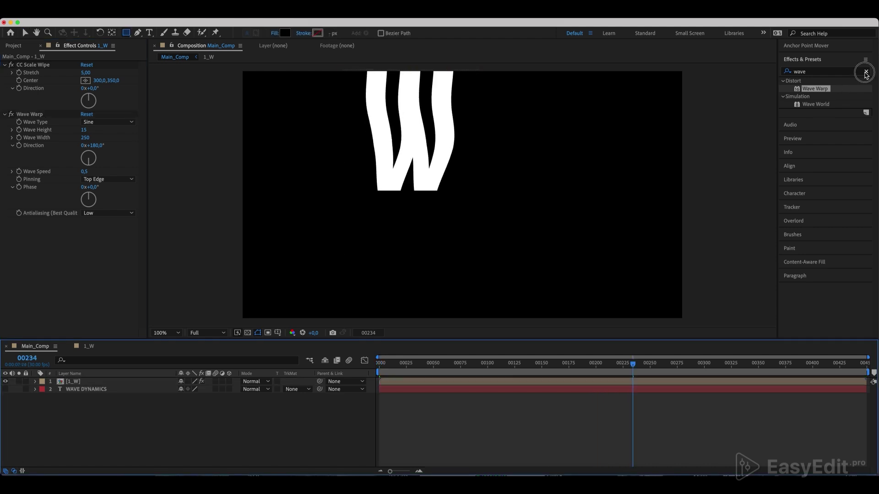
Find the Gradient Ramp effect and apply it to the 1_W layer below Wave Warp
{"action": "left_click", "coordinate": [865, 72]}
{"action": "type", "text": "gr"}
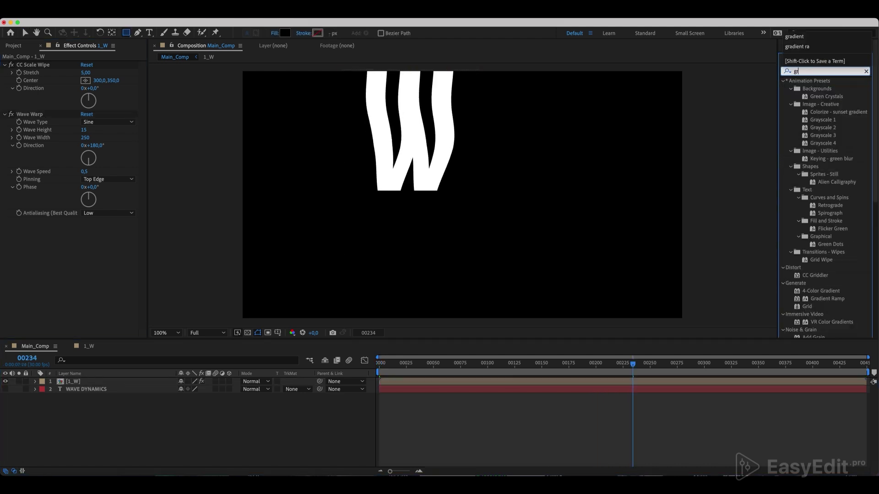
{"action": "type", "text": "adient "}
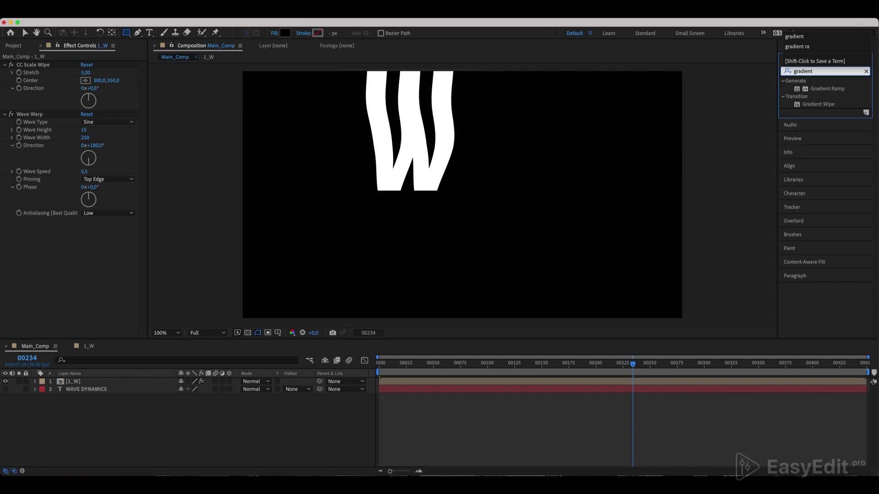
{"action": "type", "text": "r"}
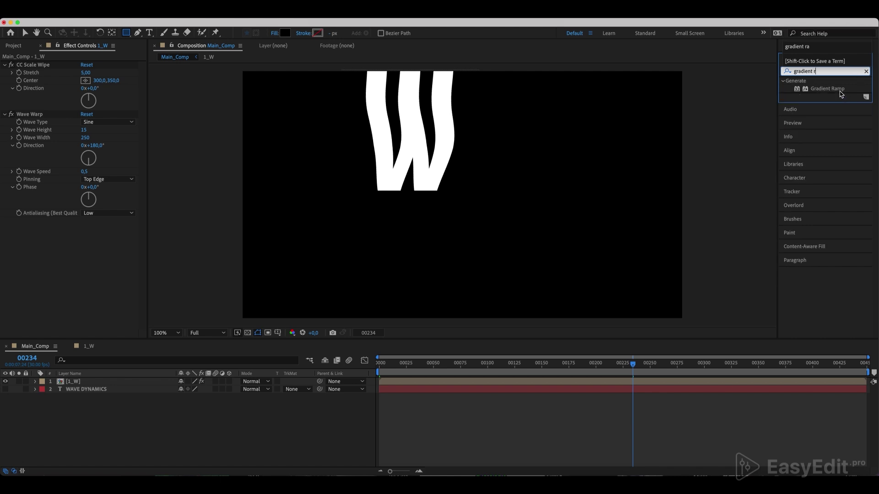
{"action": "left_click_drag", "start_coordinate": [839, 92], "coordinate": [92, 268]}
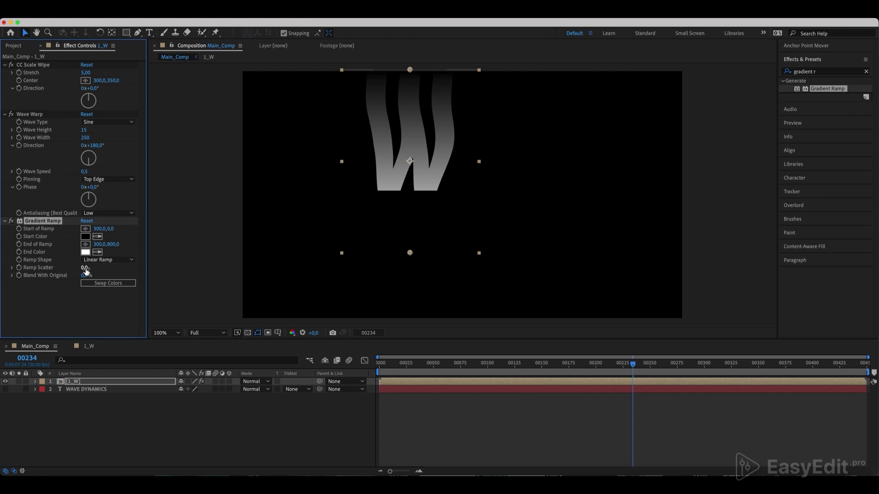
Set the Gradient Ramp's vertical Start of Ramp value to 111 and its vertical End of Ramp value to 500
{"action": "left_click_drag", "start_coordinate": [111, 229], "coordinate": [118, 228]}
{"action": "left_click", "coordinate": [114, 229]}
{"action": "key", "text": "Return"}
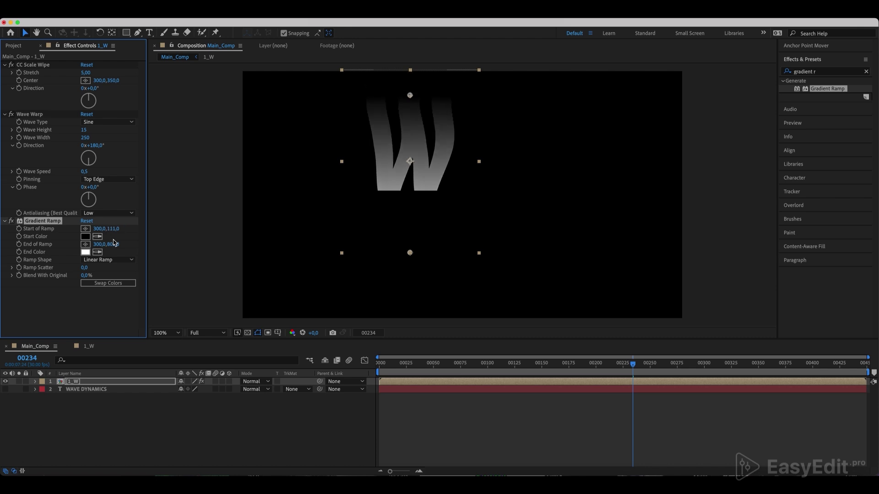
{"action": "mouse_move", "coordinate": [113, 243]}
{"action": "left_mouse_down"}
{"action": "mouse_move", "coordinate": [135, 245]}
{"action": "mouse_move", "coordinate": [112, 247]}
{"action": "left_mouse_up"}
{"action": "left_click", "coordinate": [112, 246]}
{"action": "type", "text": "4"}
{"action": "key", "text": "Return"}
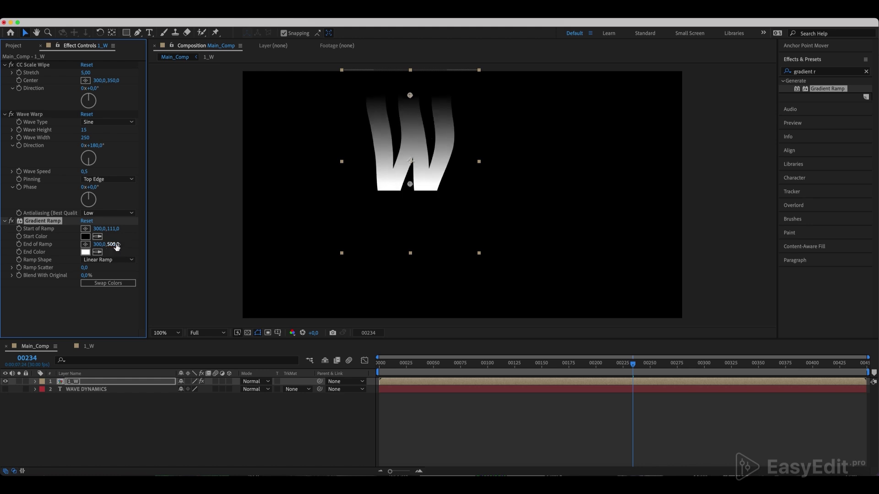
Set the Gradient Ramp's Start Color to 046A54 and its End Color to black, and check the result against the transparency grid
{"action": "left_click", "coordinate": [85, 236]}
{"action": "type", "text": "046A54"}
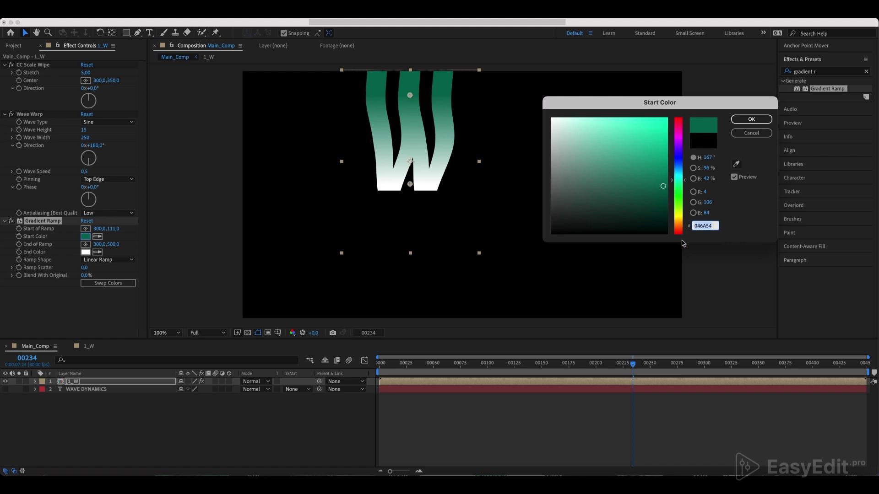
{"action": "left_click", "coordinate": [752, 119]}
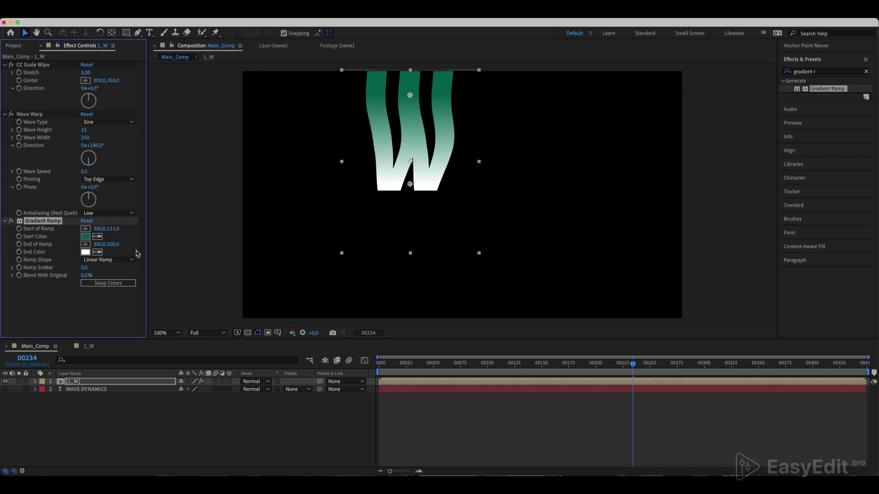
{"action": "left_click", "coordinate": [85, 252]}
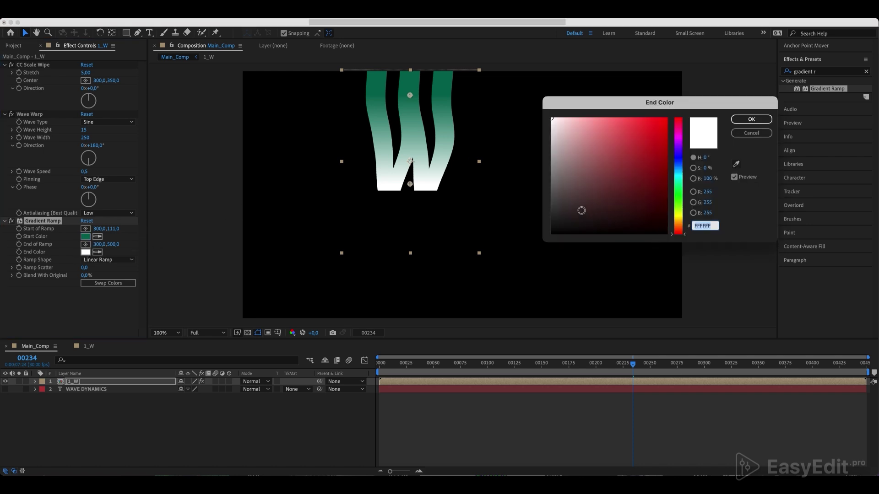
{"action": "left_click_drag", "start_coordinate": [580, 208], "coordinate": [514, 261]}
{"action": "left_click", "coordinate": [753, 120]}
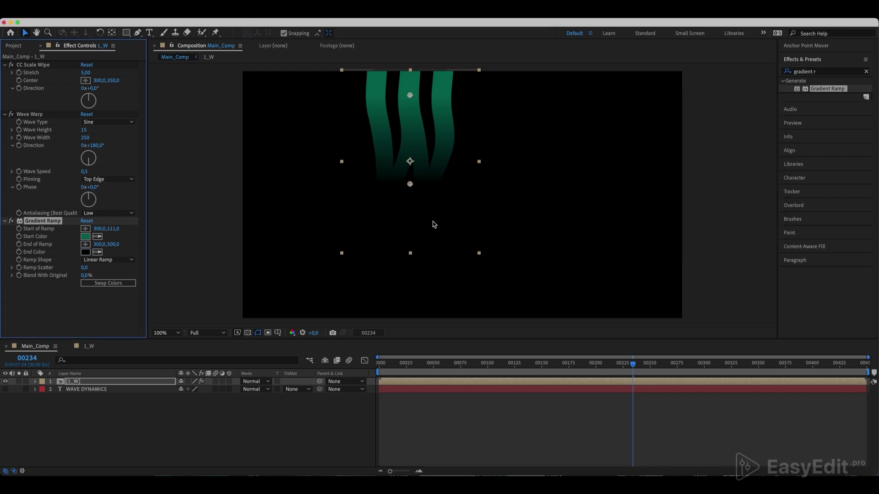
{"action": "left_click", "coordinate": [248, 333]}
{"action": "left_click", "coordinate": [247, 332]}
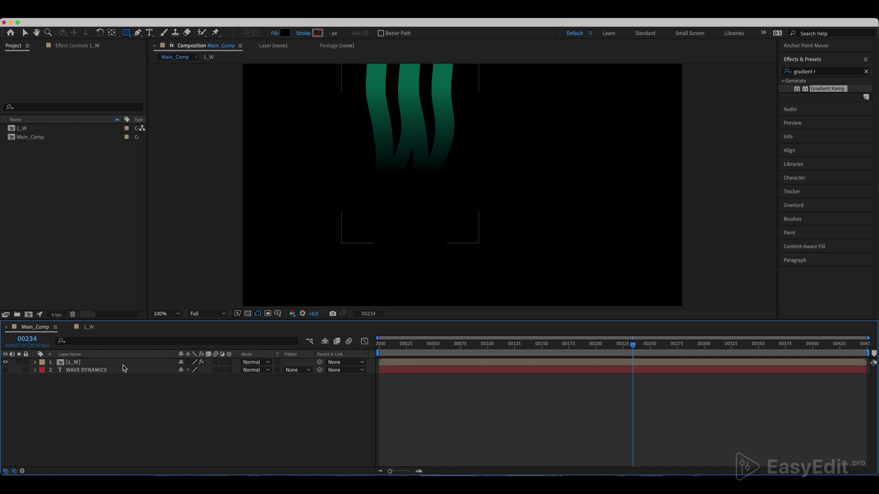
Add an Inner Glow layer style to the 1_W layer
{"action": "left_click", "coordinate": [114, 363]}
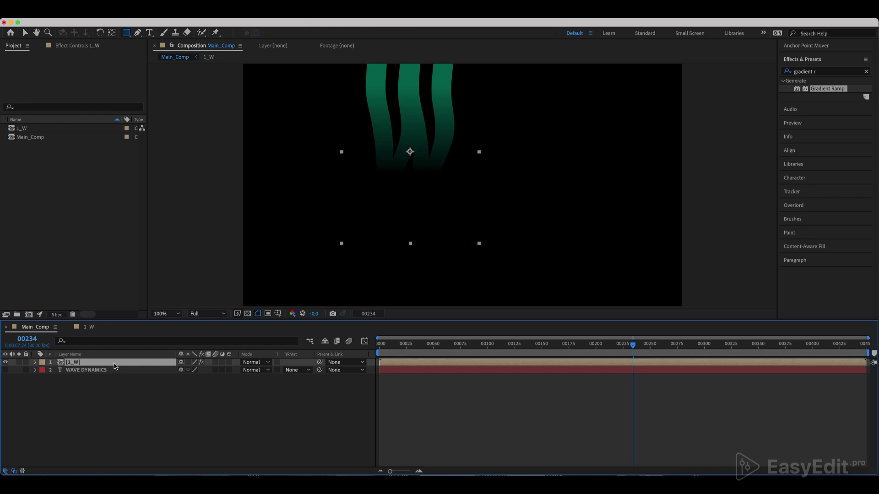
{"action": "key", "text": "e"}
{"action": "key", "text": "F3"}
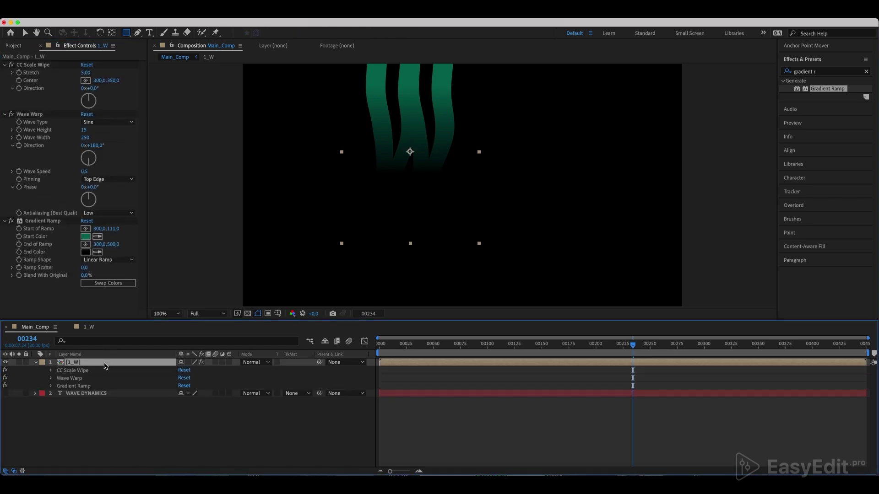
{"action": "key", "text": "e"}
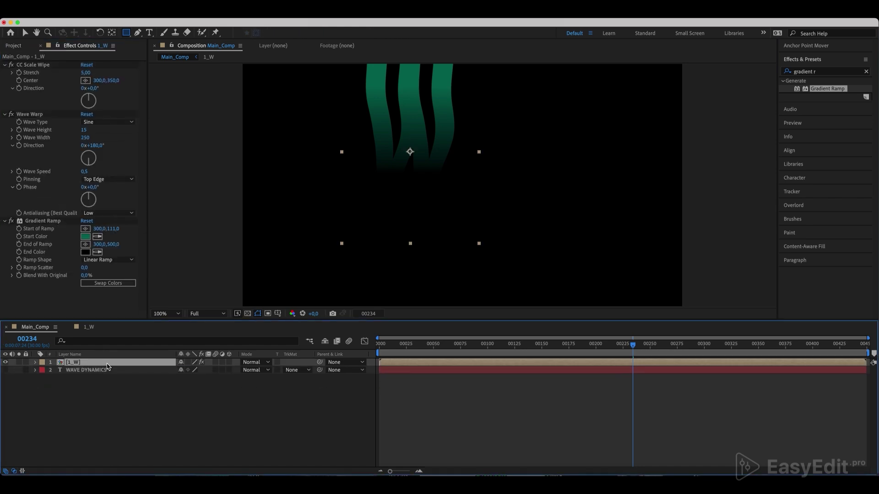
{"action": "right_click", "coordinate": [73, 365]}
{"action": "mouse_move", "coordinate": [102, 330]}
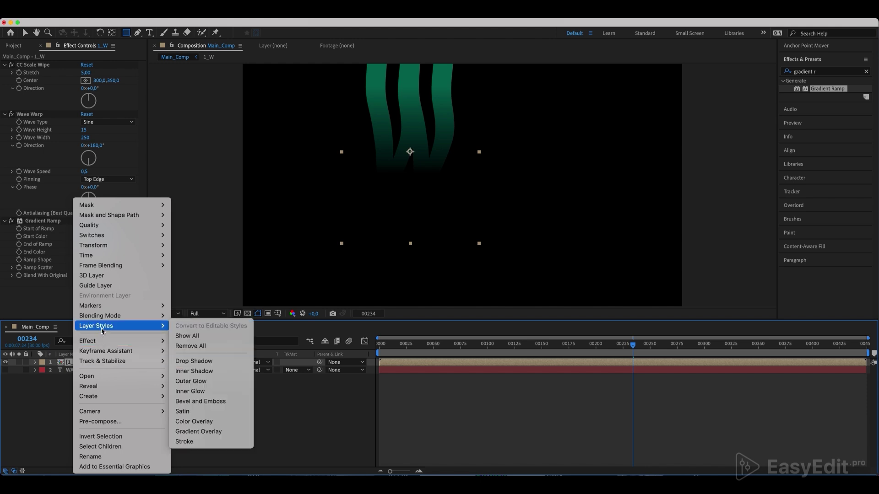
{"action": "left_click", "coordinate": [188, 394]}
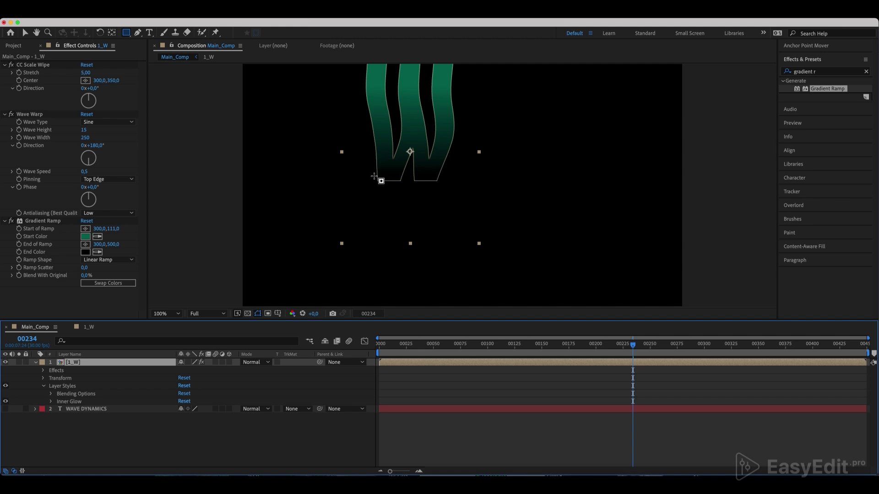
Set the Inner Glow's Opacity to 100% and its Noise to 8% on the 1_W layer
{"action": "left_click", "coordinate": [50, 402]}
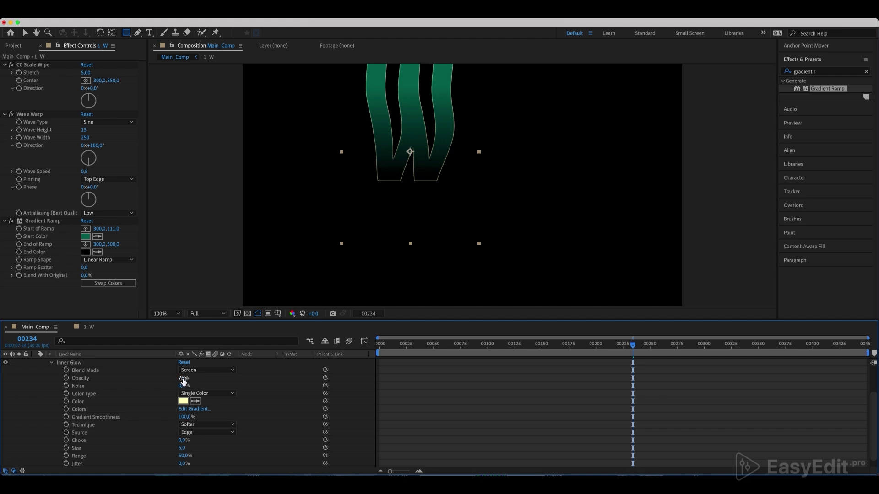
{"action": "left_click", "coordinate": [183, 379]}
{"action": "key", "text": "Return"}
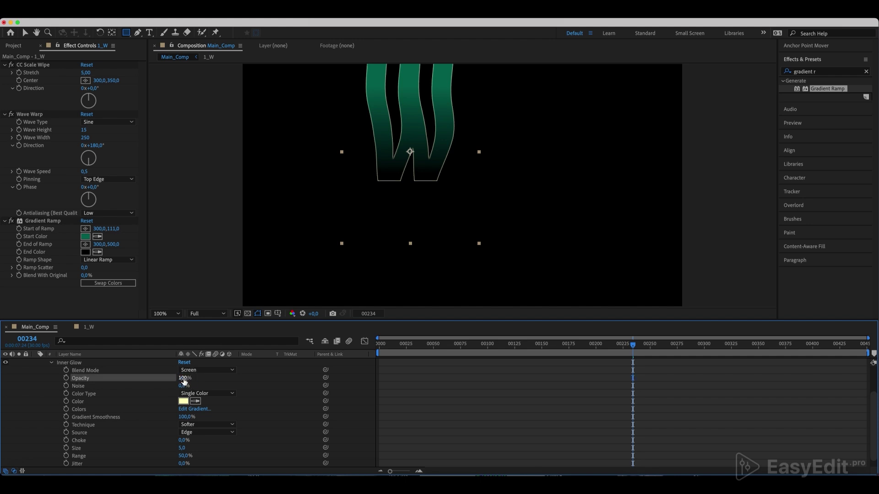
{"action": "left_click", "coordinate": [183, 386]}
{"action": "key", "text": "Return"}
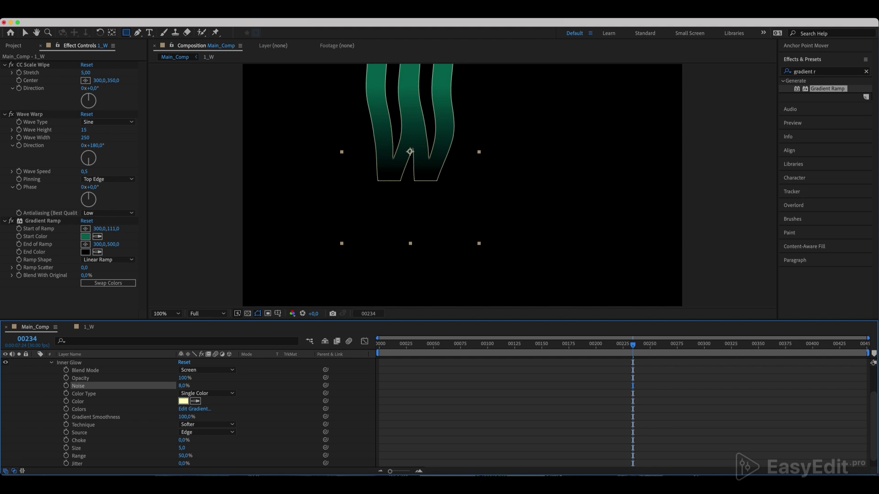
Set the Inner Glow's Color to 01FFE6 on the 1_W layer
{"action": "left_click", "coordinate": [183, 402]}
{"action": "type", "text": "01FFE6"}
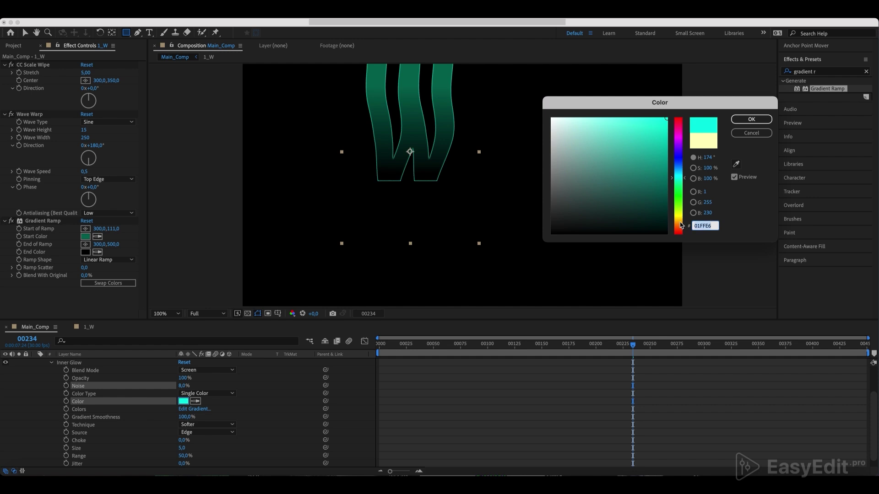
{"action": "left_click", "coordinate": [751, 119]}
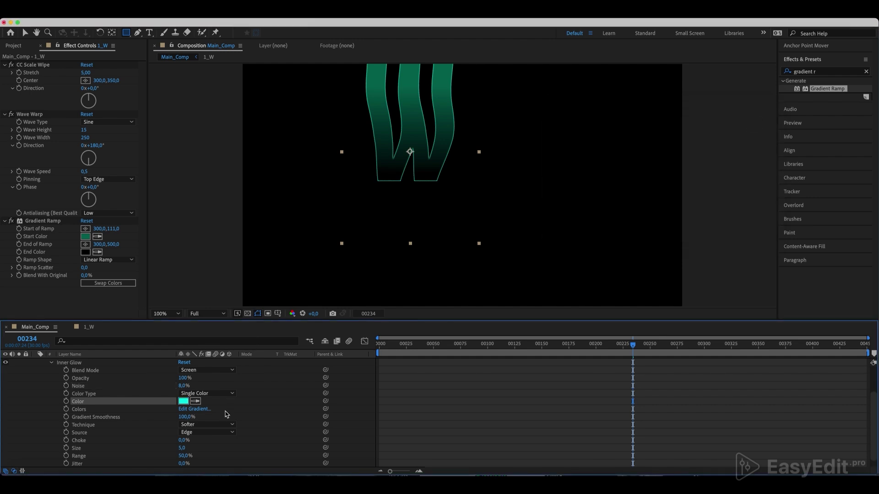
Set the Inner Glow's Size to 25 and Range to 95%, and inspect the glowing edges of the W up close
{"action": "scroll", "coordinate": [225, 414], "scroll_direction": "down", "scroll_amount": 1}
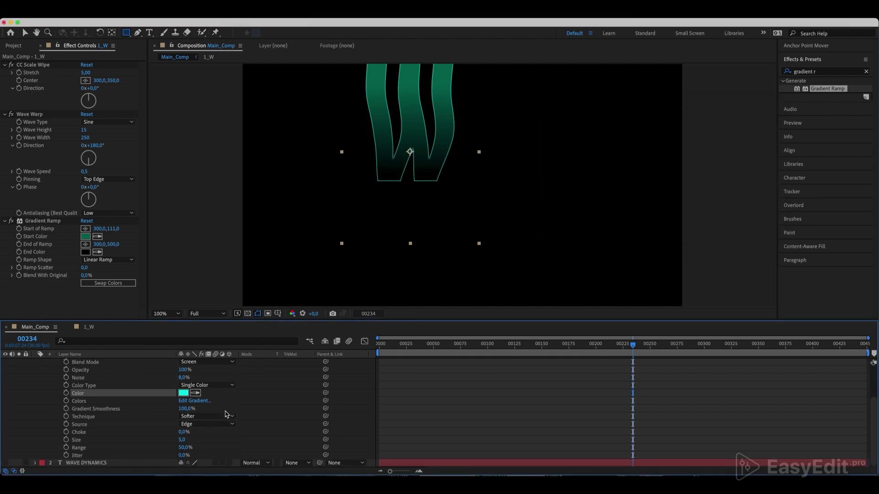
{"action": "left_click", "coordinate": [183, 440]}
{"action": "key", "text": "Return"}
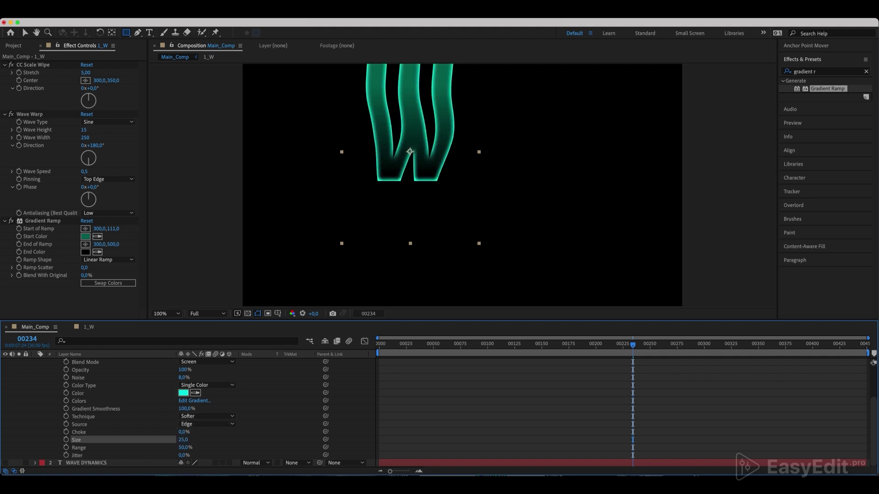
{"action": "left_click", "coordinate": [183, 448]}
{"action": "key", "text": "Return"}
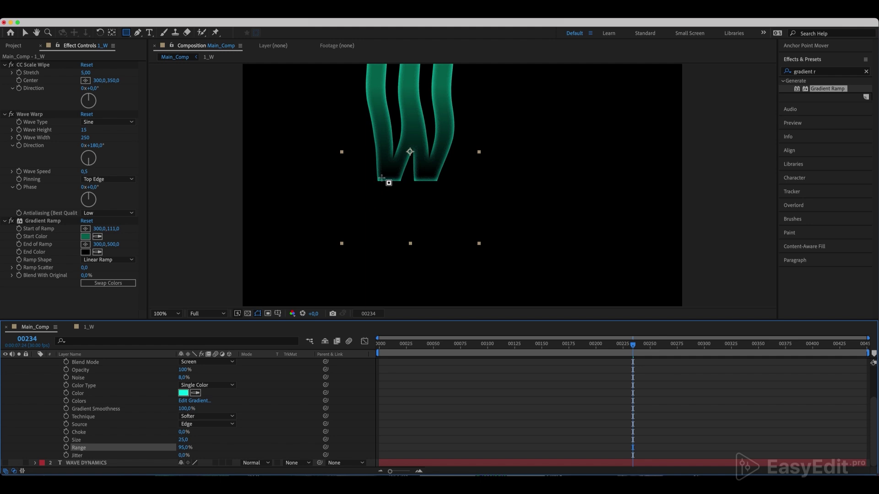
{"action": "key", "text": "period"}
{"action": "key", "text": "period"}
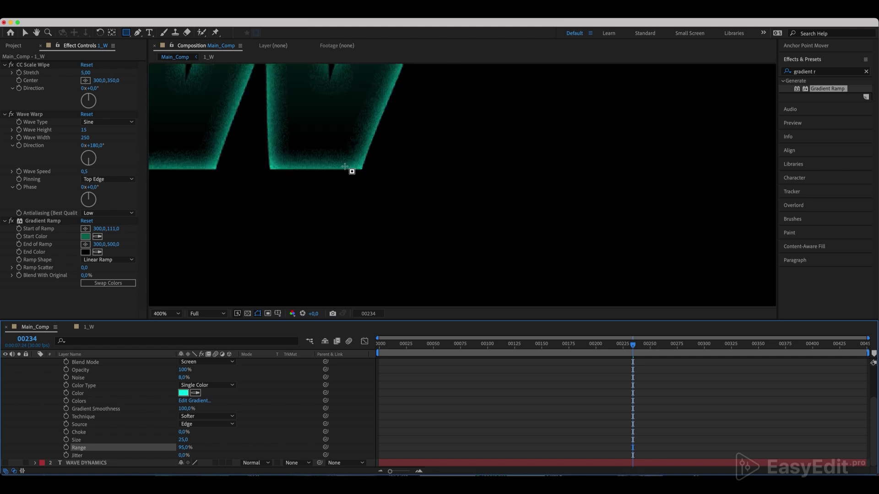
{"action": "key", "text": "v"}
{"action": "key", "text": "shift+slash"}
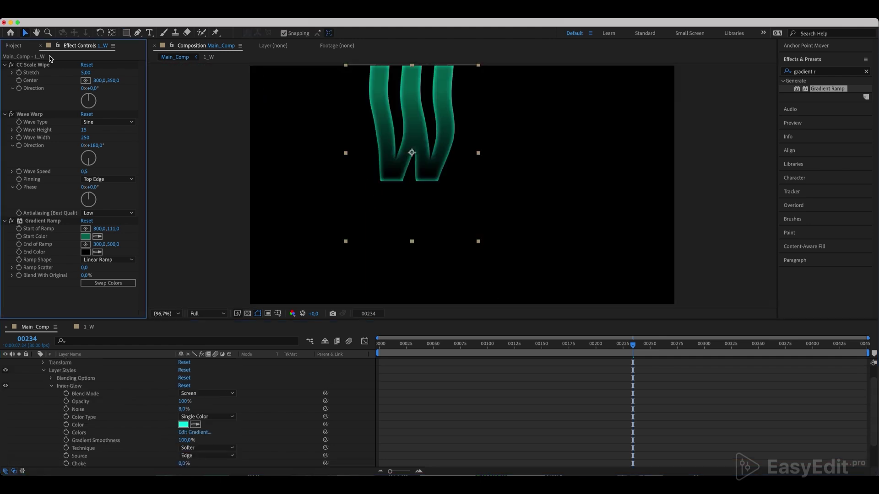
Collapse the 1_W layer's properties and make the red WAVE DYNAMICS text layer visible as a placement reference
{"action": "left_click", "coordinate": [17, 47]}
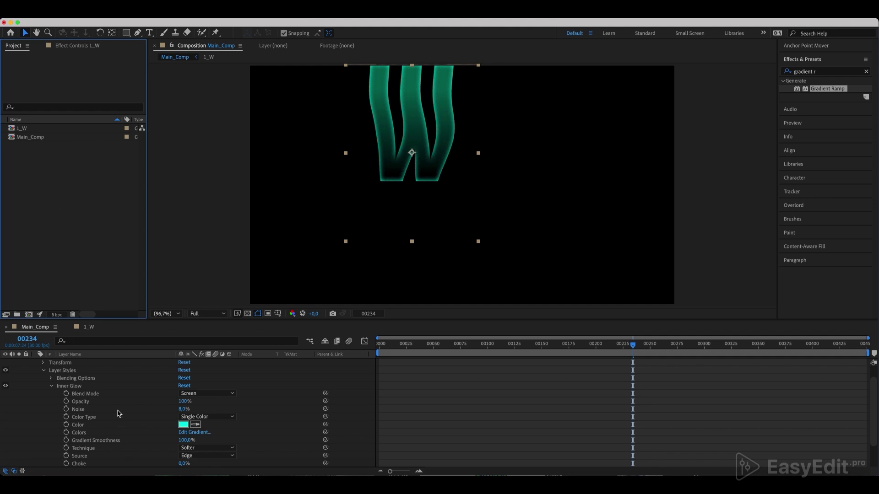
{"action": "scroll", "coordinate": [104, 375], "scroll_direction": "up", "scroll_amount": 1}
{"action": "left_click", "coordinate": [104, 363]}
{"action": "key", "text": "u"}
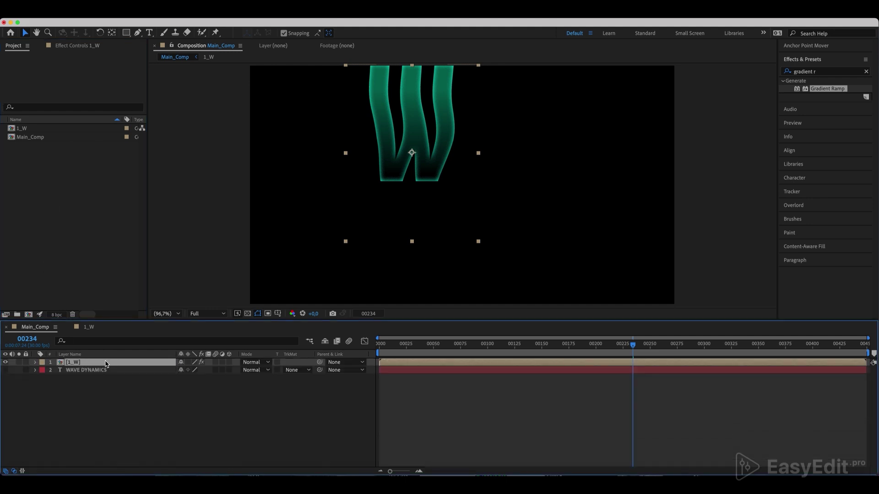
{"action": "left_click", "coordinate": [73, 370]}
{"action": "left_click", "coordinate": [5, 370]}
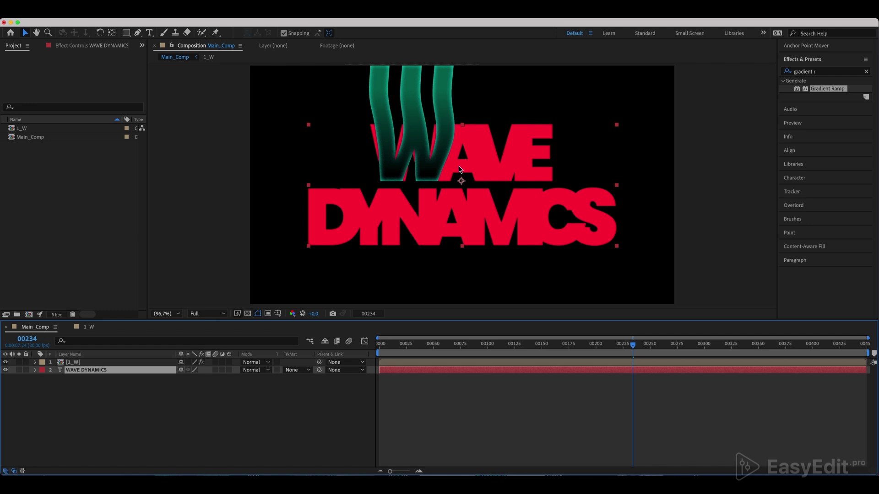
Duplicate the 1_W composition in the project and rename the copy 2_A
{"action": "left_click", "coordinate": [86, 364]}
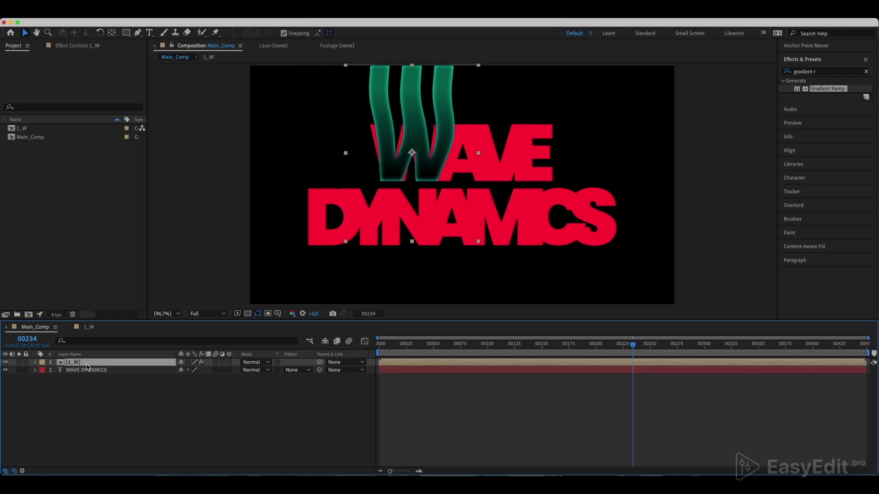
{"action": "left_click", "coordinate": [26, 128]}
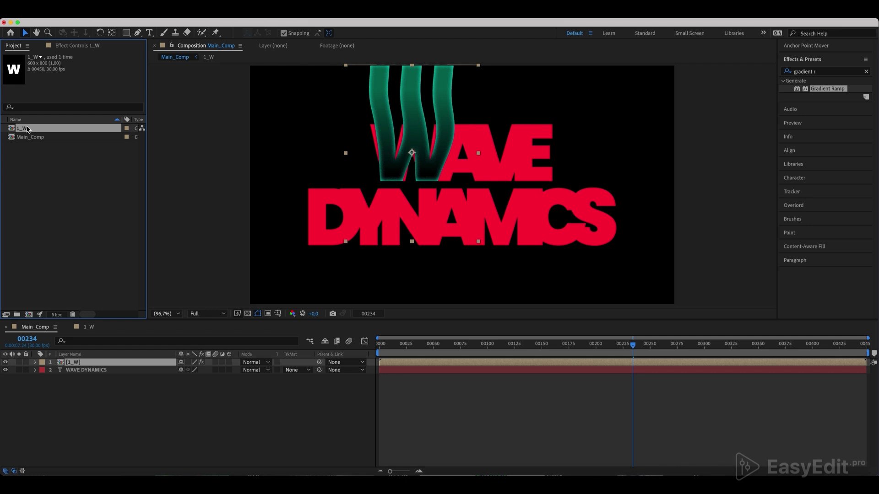
{"action": "key", "text": "super+d"}
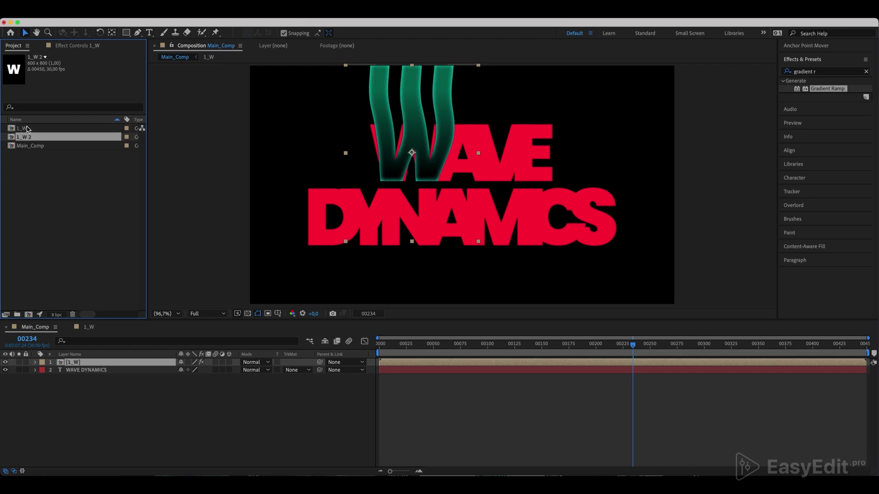
{"action": "key", "text": "Return"}
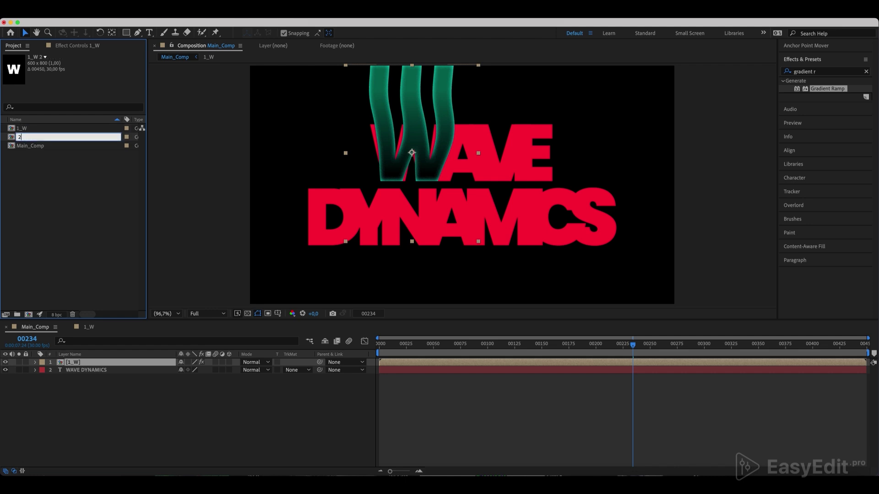
{"action": "type", "text": "2_A"}
{"action": "key", "text": "Return"}
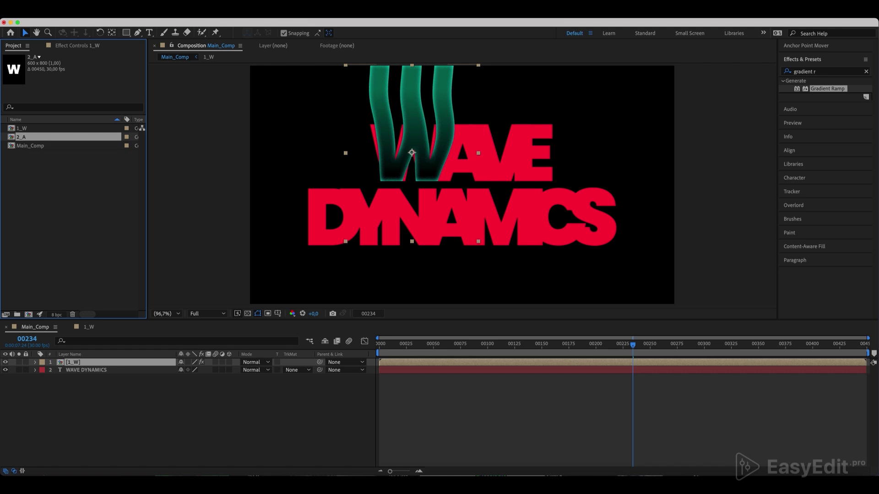
Open the 2_A composition and change its text from W to the letter A
{"action": "double_click", "coordinate": [26, 138]}
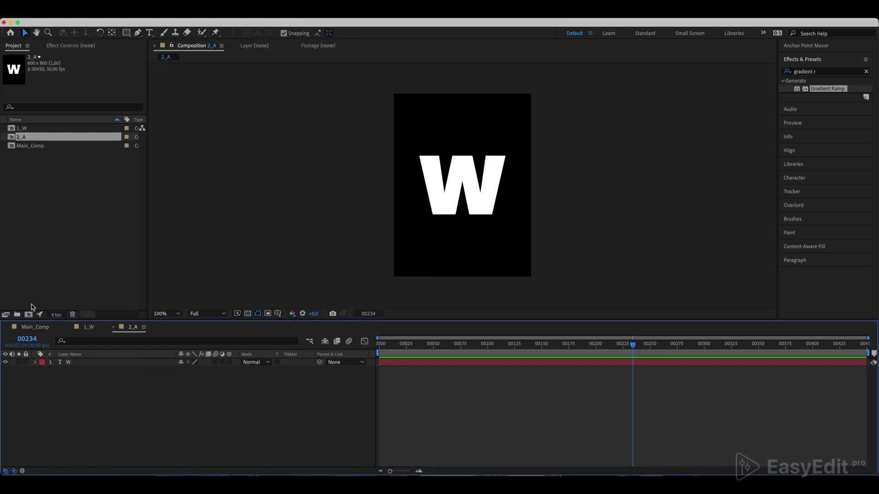
{"action": "left_click", "coordinate": [76, 363]}
{"action": "double_click", "coordinate": [76, 364]}
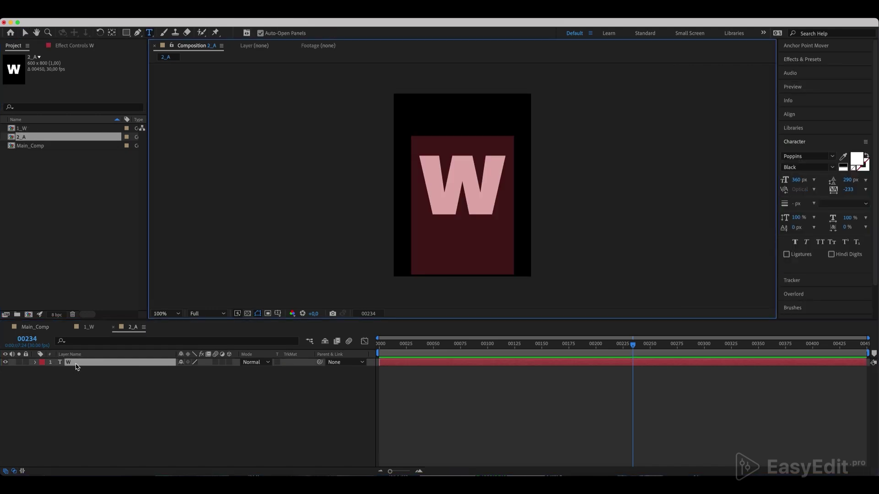
{"action": "type", "text": "A"}
Duplicate the 1_W layer in Main_Comp and replace the copy's source with the 2_A composition
{"action": "left_click", "coordinate": [46, 327]}
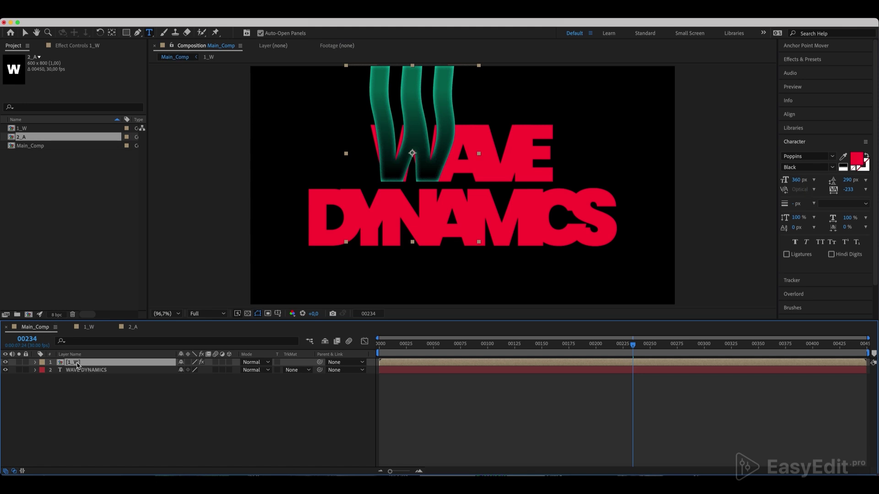
{"action": "key", "text": "e"}
{"action": "key", "text": "e"}
{"action": "key", "text": "super+d"}
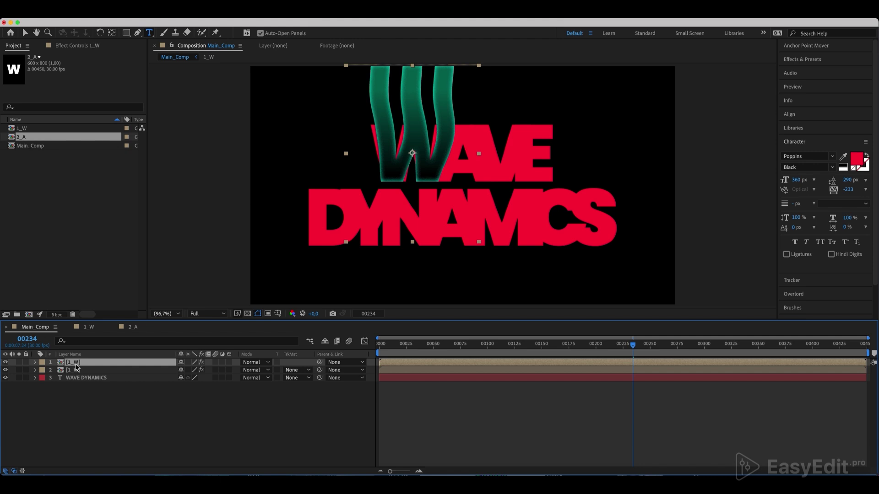
{"action": "left_click_drag", "start_coordinate": [19, 137], "coordinate": [72, 366]}
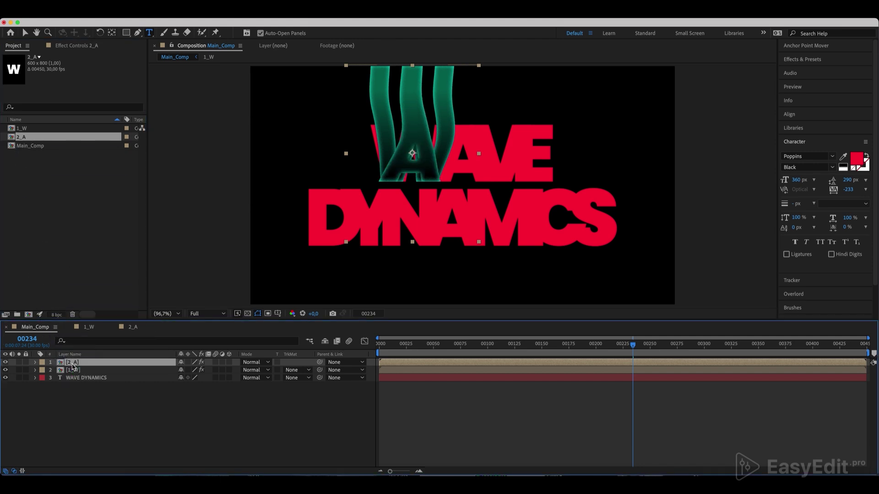
Move the 2_A layer horizontally until it lines up over the A of the red reference text
{"action": "key", "text": "shift+Right"}
{"action": "key", "text": "shift+Right"}
{"action": "key", "text": "shift+Right"}
{"action": "key", "text": "shift+Right"}
{"action": "key", "text": "shift+Right"}
{"action": "key", "text": "shift+Right"}
{"action": "key", "text": "shift+Right"}
{"action": "key", "text": "shift+Right"}
{"action": "key", "text": "shift+Right"}
{"action": "key", "text": "shift+Right"}
{"action": "key", "text": "shift+Right"}
{"action": "key", "text": "shift+Right"}
{"action": "key", "text": "shift+Right"}
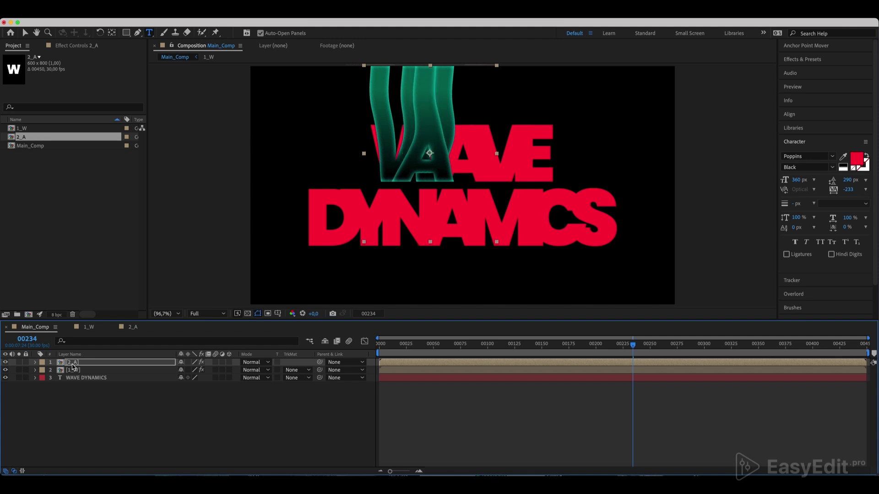
{"action": "key", "text": "shift+Left"}
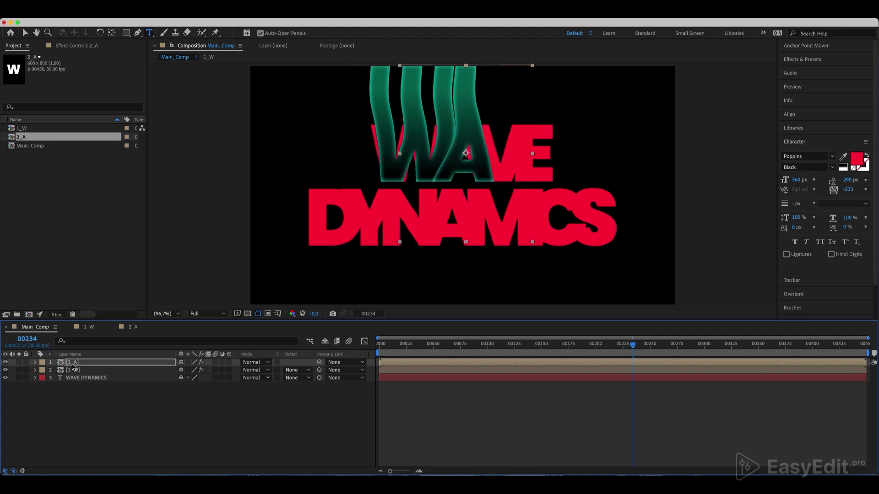
{"action": "key", "text": "Left"}
Duplicate the 2_A composition in the project and rename the copy 3_V
{"action": "left_click", "coordinate": [29, 138]}
{"action": "key", "text": "super+d"}
{"action": "key", "text": "Return"}
{"action": "type", "text": "3_V"}
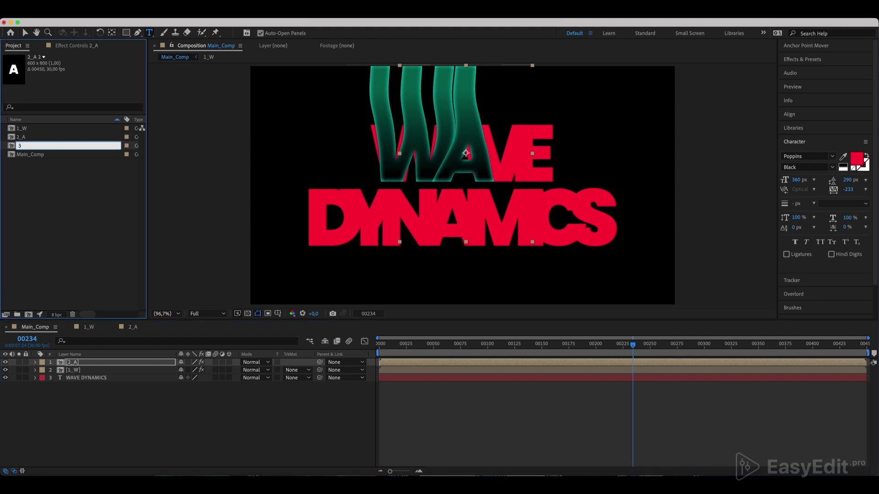
{"action": "key", "text": "Return"}
Change the 3_V composition's text to V and swap it into a duplicate of the 2_A layer, aligned over the reference V
{"action": "double_click", "coordinate": [28, 147]}
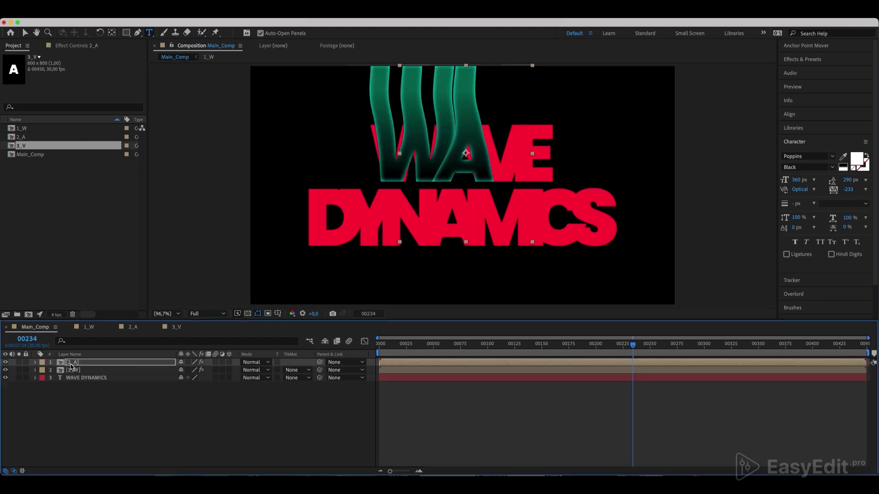
{"action": "key", "text": "super+d"}
{"action": "mouse_move", "coordinate": [73, 362]}
{"action": "left_mouse_down"}
{"action": "mouse_move", "coordinate": [50, 251]}
{"action": "mouse_move", "coordinate": [72, 363]}
{"action": "left_mouse_up"}
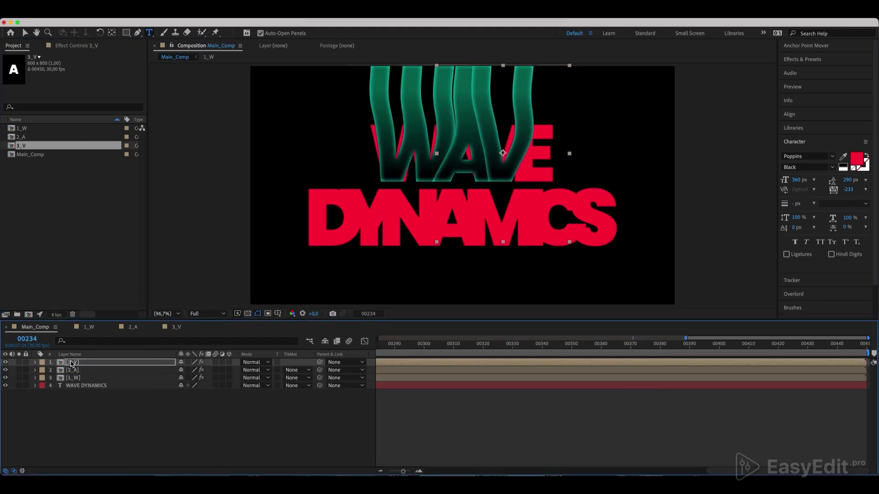
Duplicate the 3_V composition in the project and rename the copy 4_E
{"action": "left_click", "coordinate": [30, 146]}
{"action": "key", "text": "super+d"}
{"action": "key", "text": "Return"}
{"action": "type", "text": "4_E"}
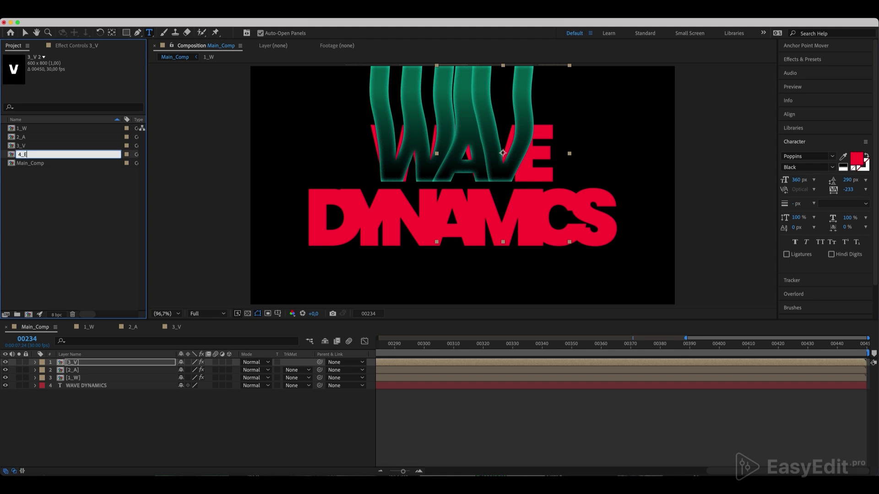
{"action": "key", "text": "Return"}
Change the 4_E composition's text to the letter E and return to Main_Comp
{"action": "double_click", "coordinate": [27, 154]}
{"action": "double_click", "coordinate": [71, 363]}
{"action": "type", "text": "E"}
{"action": "left_click", "coordinate": [42, 330]}
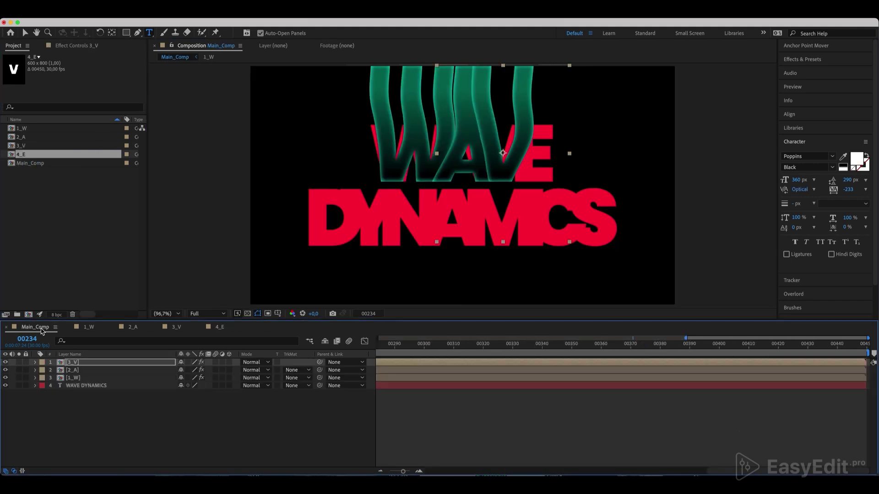
Swap 4_E into a duplicate of the 3_V layer in Main_Comp and align it over the E of the reference text
{"action": "key", "text": "super+slash"}
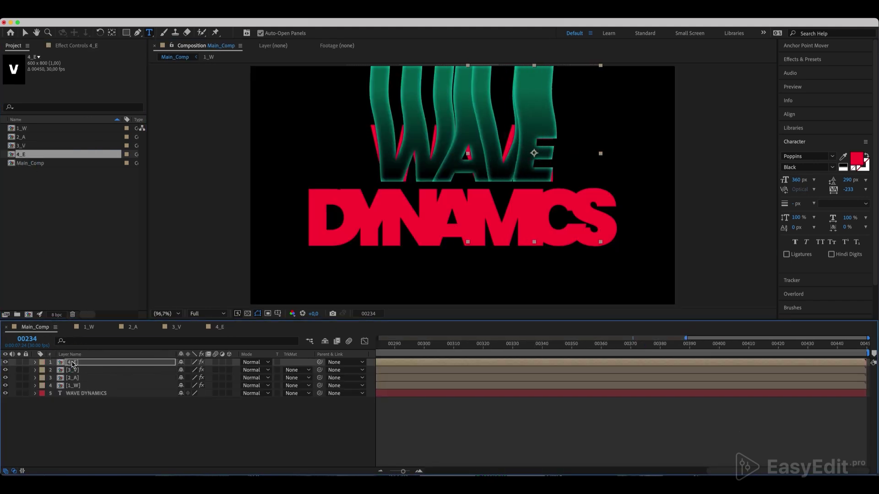
{"action": "key", "text": "Right"}
{"action": "key", "text": "Right"}
{"action": "key", "text": "Right"}
{"action": "key", "text": "Right"}
{"action": "key", "text": "Right"}
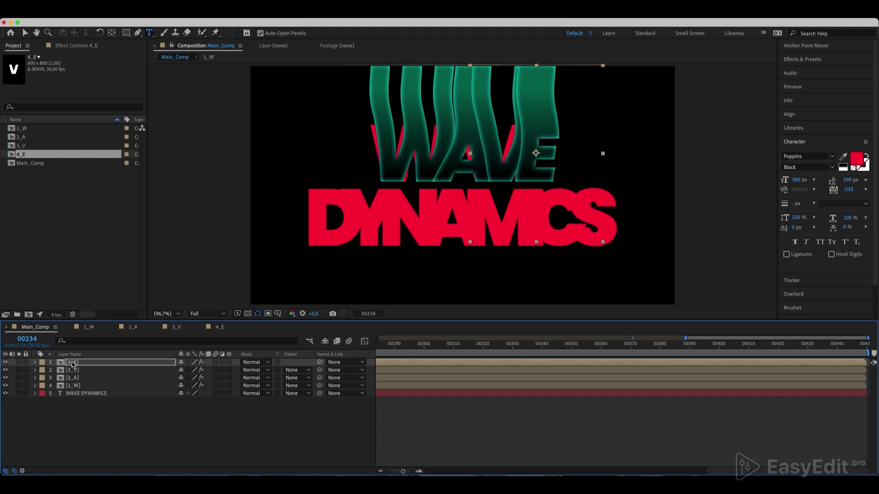
Hide the WAVE DYNAMICS reference layer to check the four finished letters, and show it again
{"action": "left_click", "coordinate": [5, 393]}
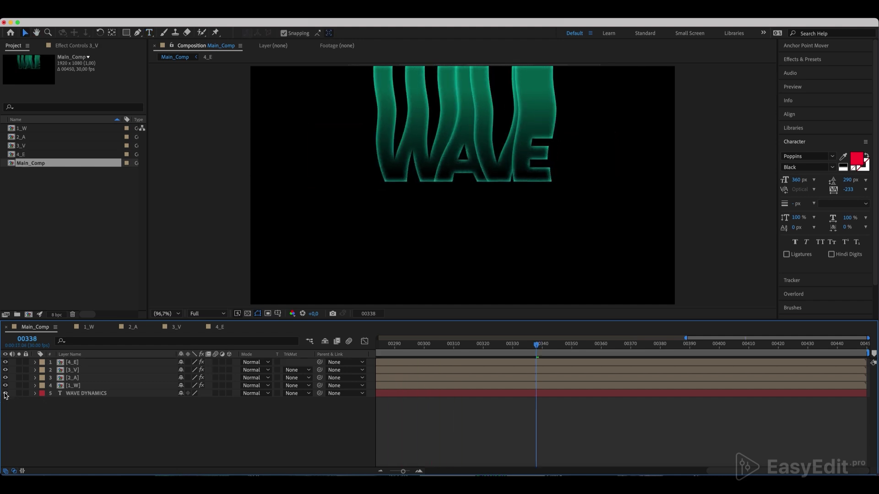
{"action": "left_click", "coordinate": [5, 393]}
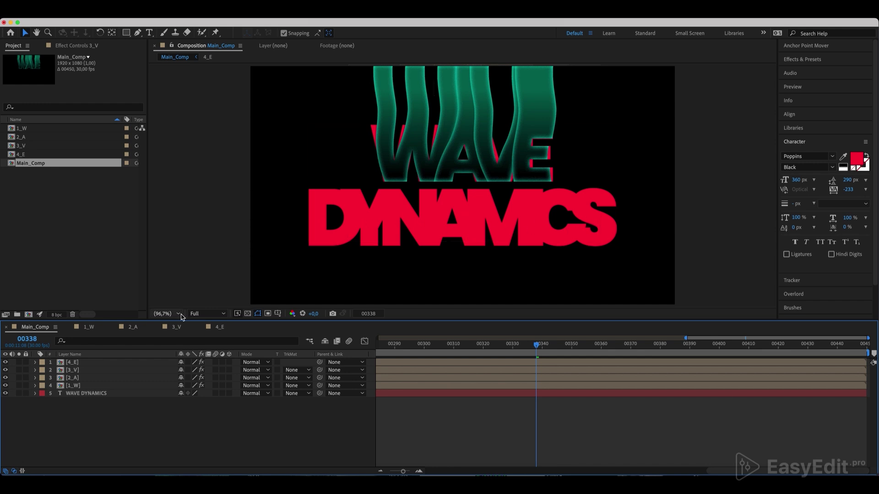
Duplicate the 4_E composition in the project and rename the copy 5_D
{"action": "left_click", "coordinate": [29, 154]}
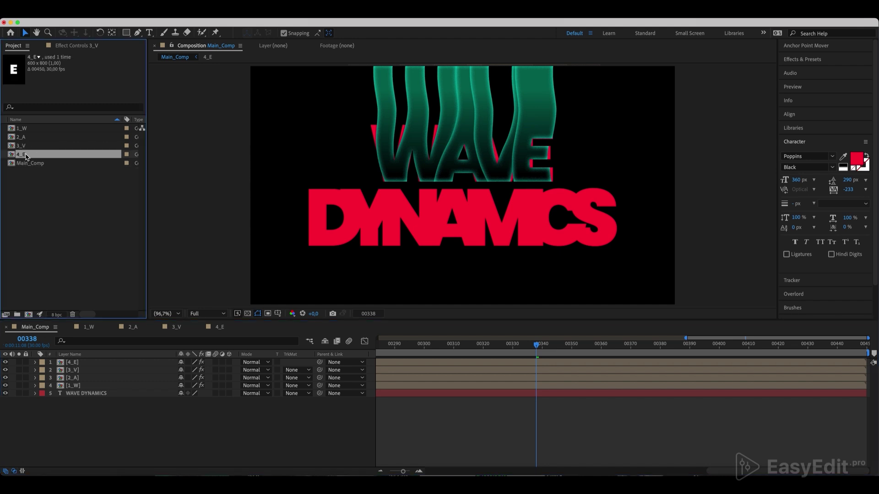
{"action": "key", "text": "super+d"}
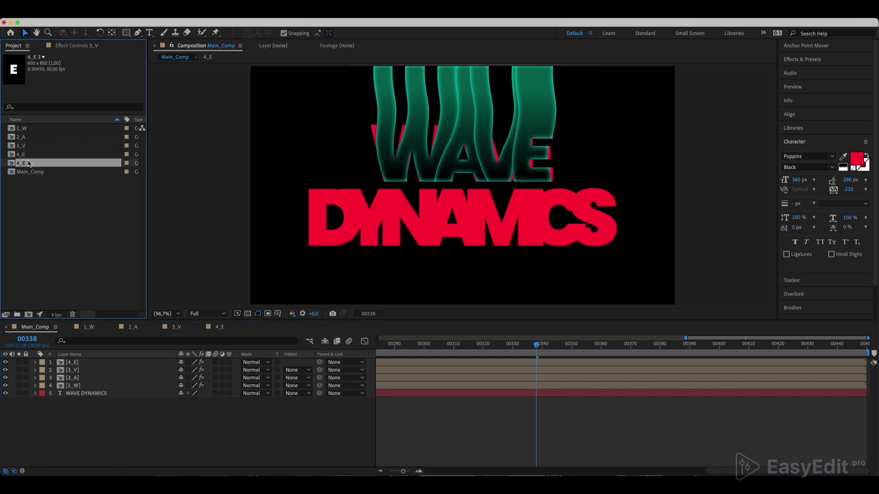
{"action": "key", "text": "Return"}
{"action": "type", "text": "5_D"}
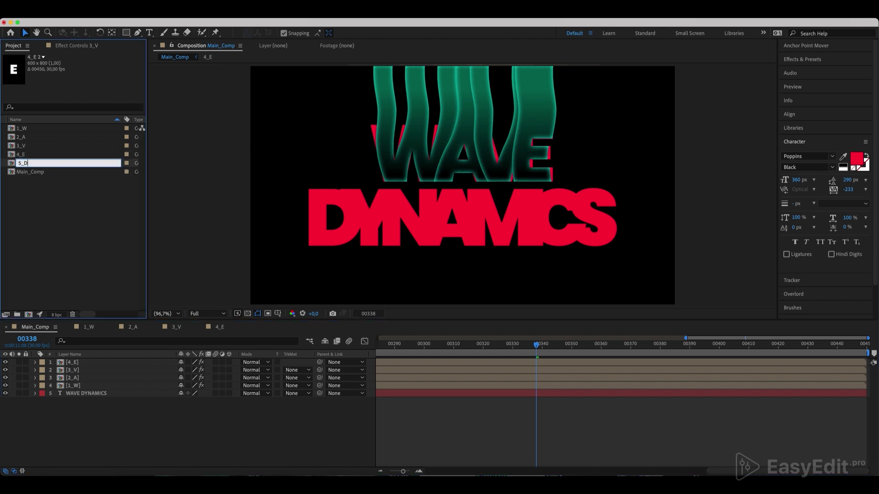
{"action": "key", "text": "Return"}
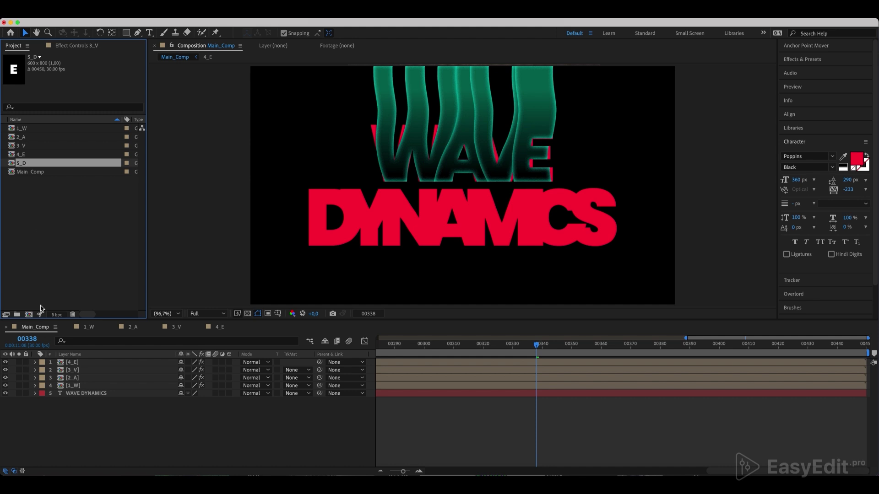
Duplicate the 4_E layer in Main_Comp, replace the copy's source with 5_D and move it to the right of the E
{"action": "left_click", "coordinate": [67, 362]}
{"action": "key", "text": "super+d"}
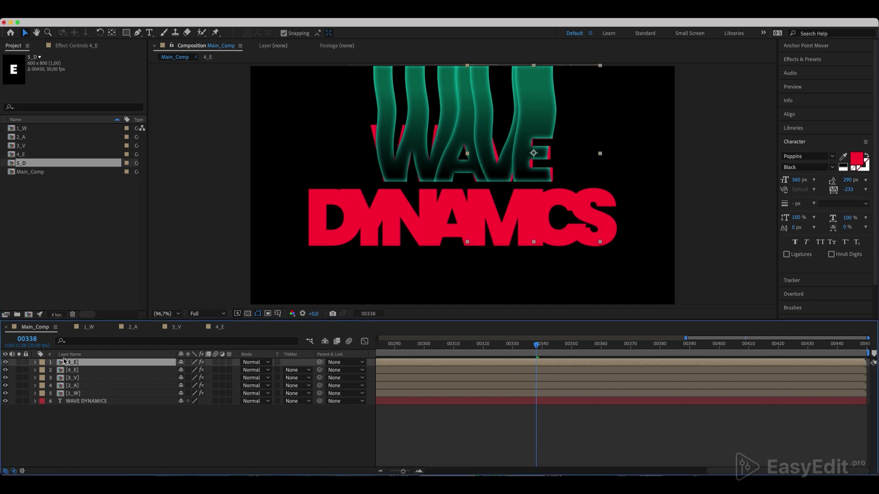
{"action": "left_click_drag", "start_coordinate": [28, 166], "coordinate": [72, 364]}
{"action": "key", "text": "shift+Right"}
{"action": "key", "text": "shift+Right"}
{"action": "key", "text": "shift+Right"}
{"action": "key", "text": "shift+Right"}
{"action": "key", "text": "shift+Right"}
{"action": "key", "text": "shift+Right"}
{"action": "key", "text": "shift+Right"}
{"action": "key", "text": "shift+Right"}
{"action": "key", "text": "shift+Right"}
{"action": "key", "text": "shift+Right"}
{"action": "key", "text": "shift+Right"}
{"action": "key", "text": "shift+Right"}
{"action": "key", "text": "shift+Right"}
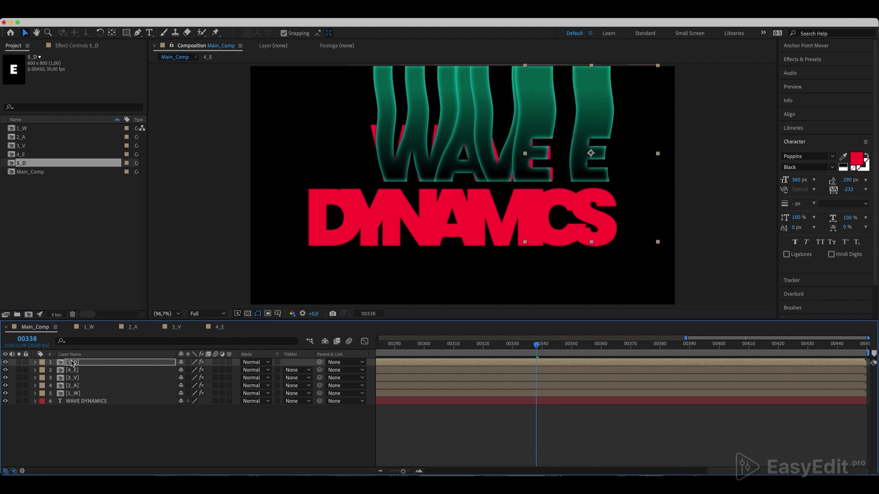
Change the 5_D composition's text to the letter D and return to Main_Comp
{"action": "double_click", "coordinate": [72, 363]}
{"action": "double_click", "coordinate": [71, 362]}
{"action": "type", "text": "D"}
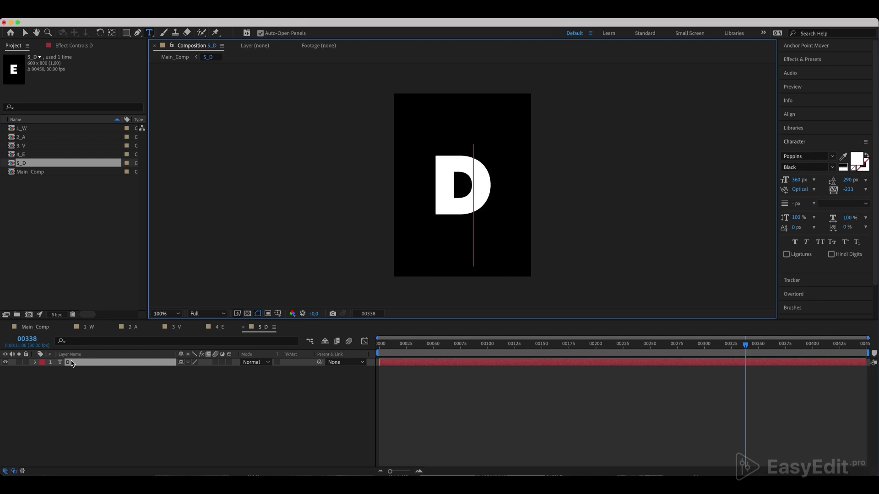
{"action": "left_click", "coordinate": [45, 328]}
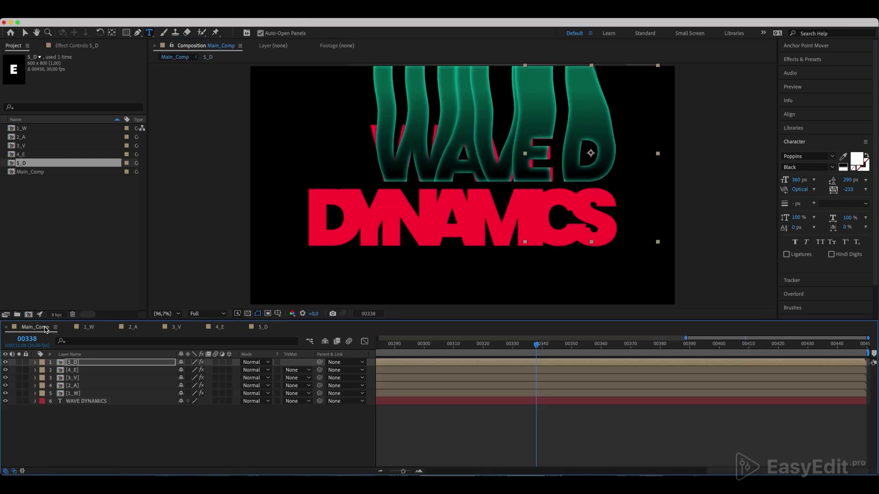
Set the CC Scale Wipe Direction of the 5_D layer to 180° so the letter stretches downward
{"action": "key", "text": "comma"}
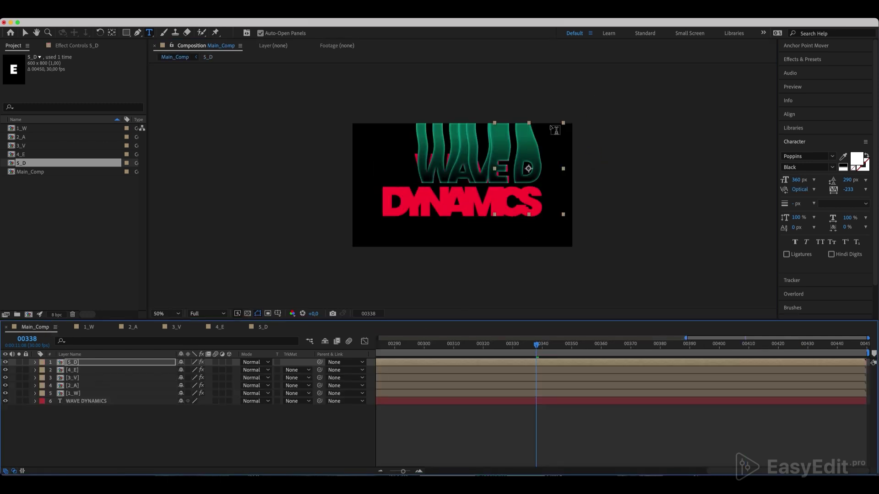
{"action": "key", "text": "v"}
{"action": "key", "text": "period"}
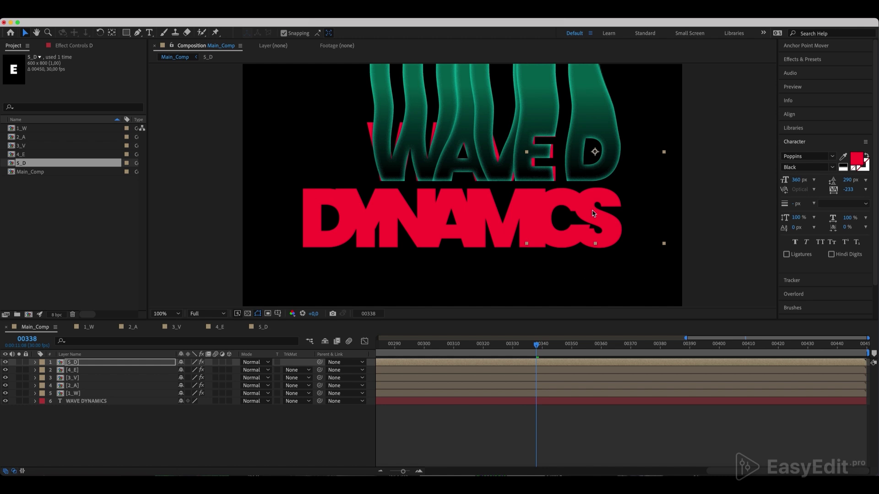
{"action": "left_click", "coordinate": [98, 363]}
{"action": "key", "text": "e"}
{"action": "key", "text": "super+Down"}
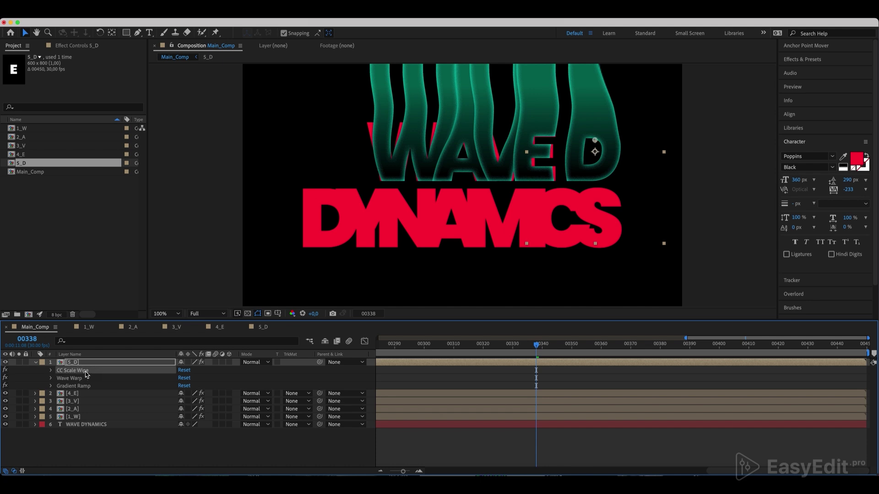
{"action": "key", "text": "Caps_Lock"}
{"action": "key", "text": "Caps_Lock"}
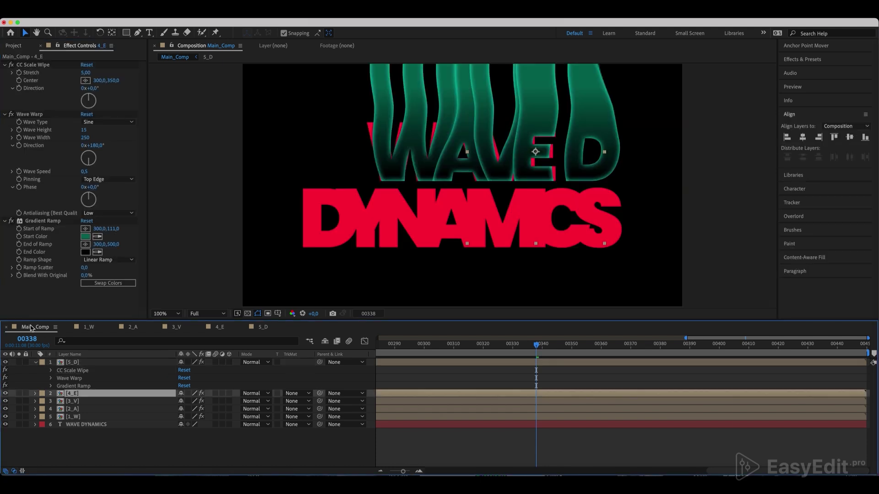
{"action": "left_click", "coordinate": [73, 363]}
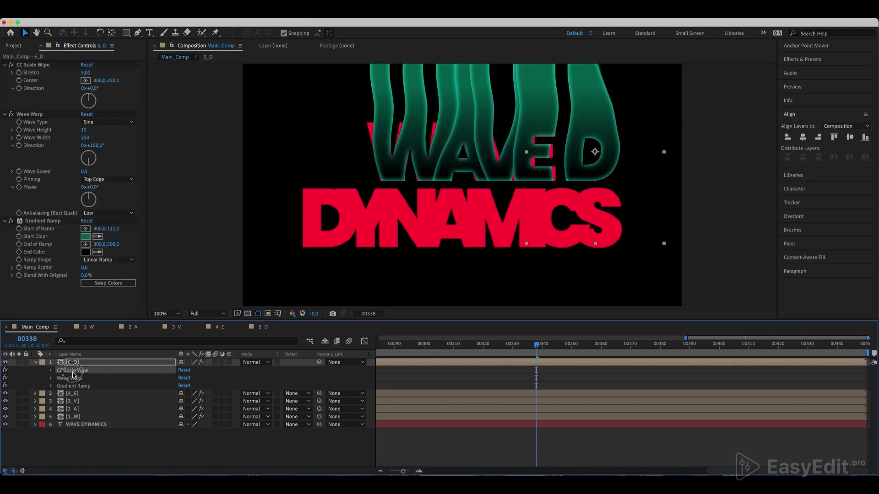
{"action": "left_click", "coordinate": [73, 372]}
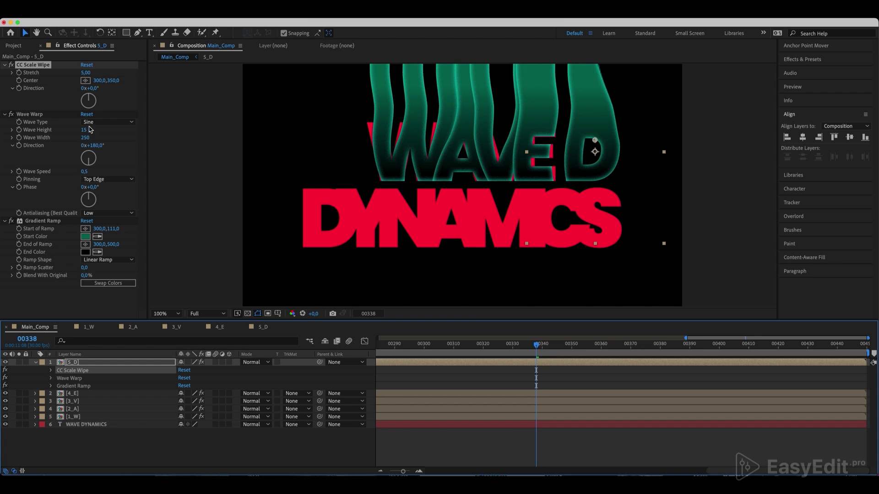
{"action": "left_click", "coordinate": [93, 87]}
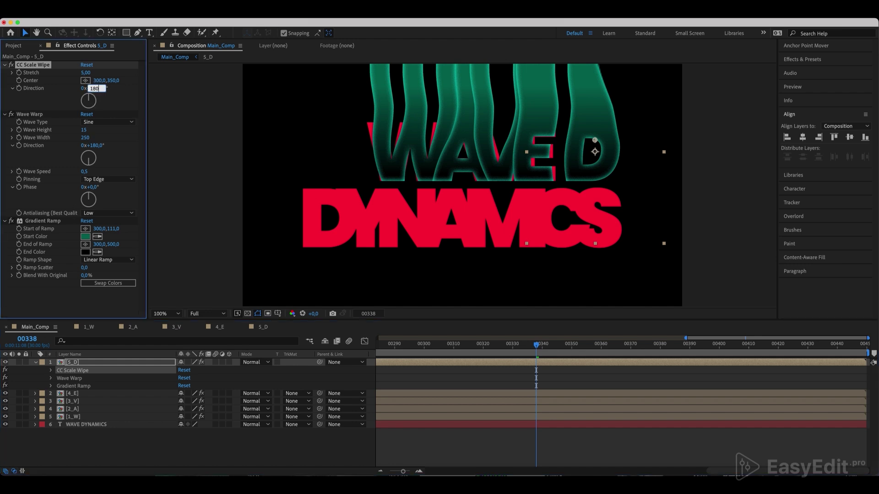
{"action": "key", "text": "Return"}
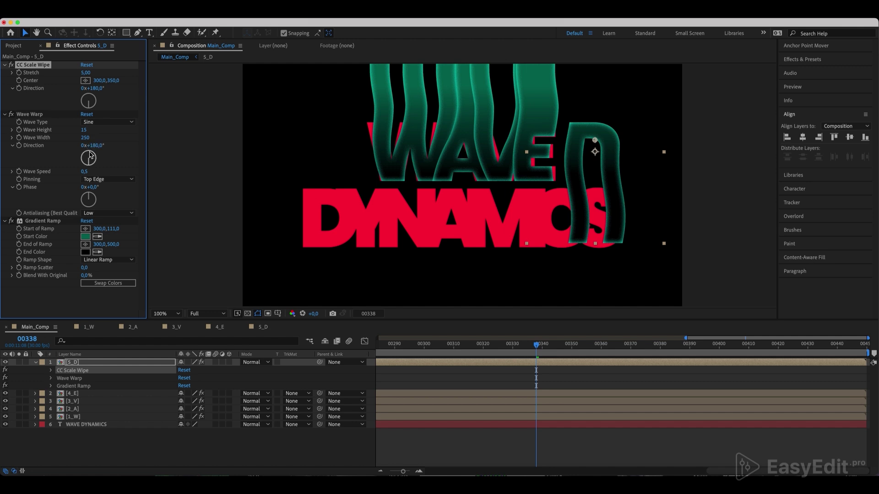
Set the CC Scale Wipe Center of 5_D to 300, 445 and move the layer over the D of DYNAMICS
{"action": "left_click_drag", "start_coordinate": [113, 81], "coordinate": [126, 82]}
{"action": "left_click_drag", "start_coordinate": [158, 83], "coordinate": [105, 78]}
{"action": "left_click", "coordinate": [111, 80]}
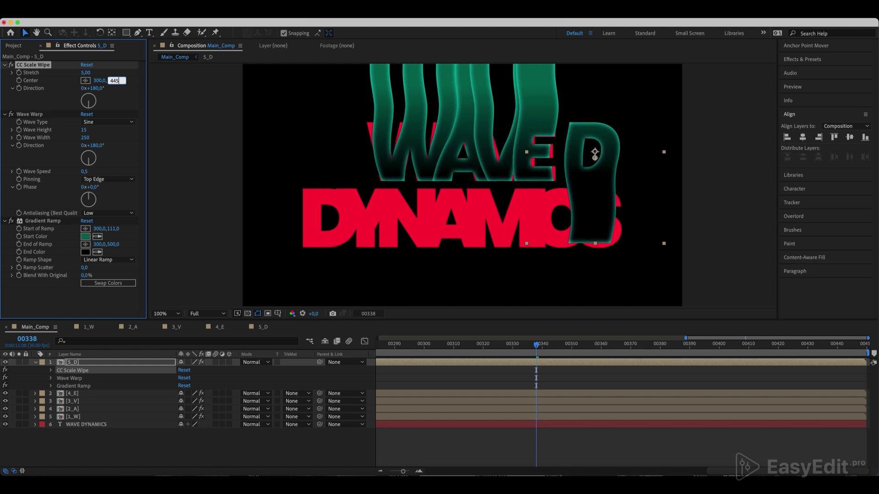
{"action": "type", "text": "445"}
{"action": "key", "text": "Return"}
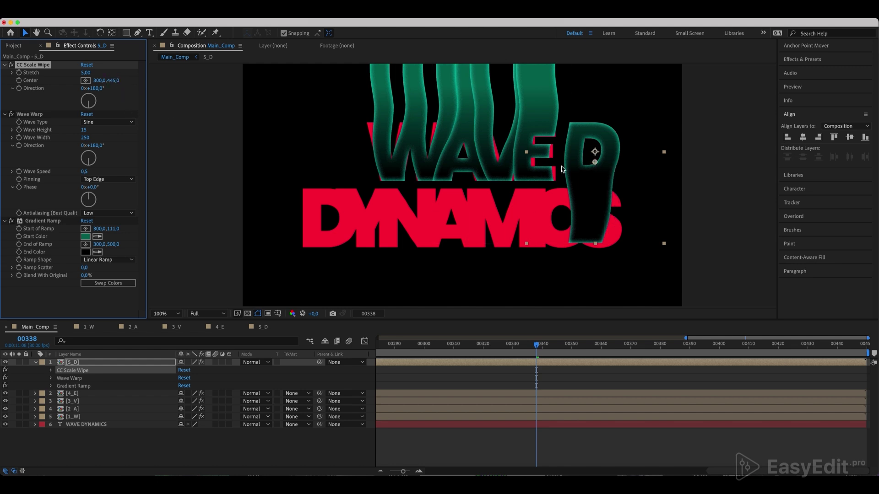
{"action": "left_click_drag", "start_coordinate": [598, 170], "coordinate": [327, 236]}
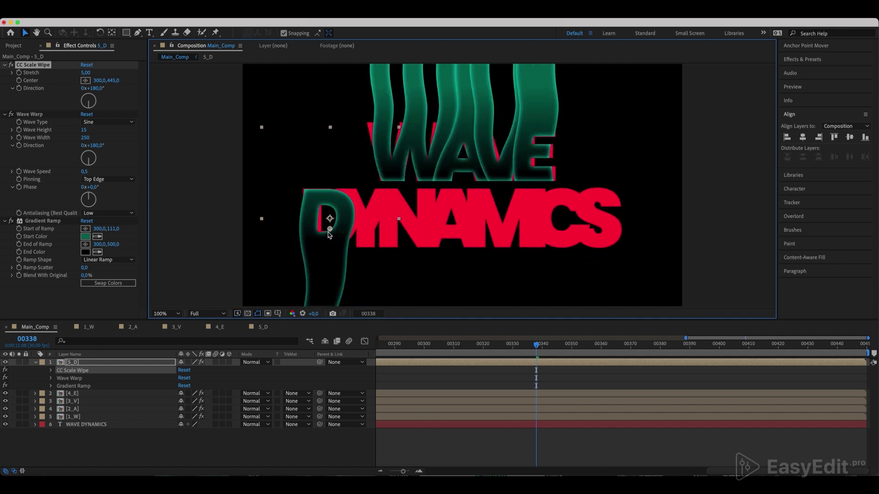
{"action": "left_click", "coordinate": [137, 196]}
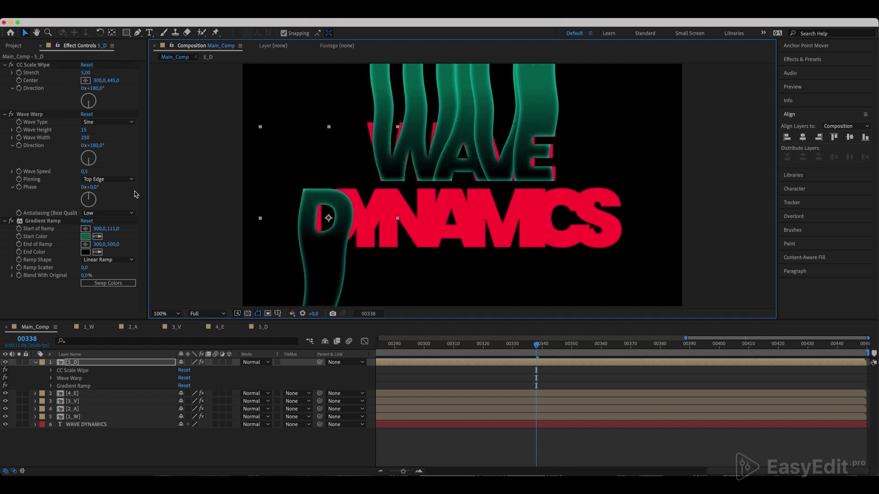
Set the 5_D layer's Gradient Ramp start to 300, 692 and its end to 300, 320
{"action": "left_click", "coordinate": [114, 229]}
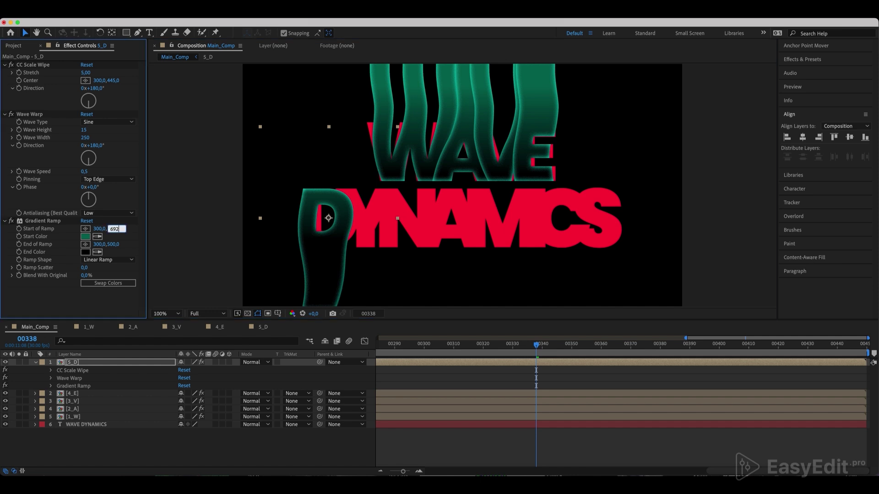
{"action": "key", "text": "Return"}
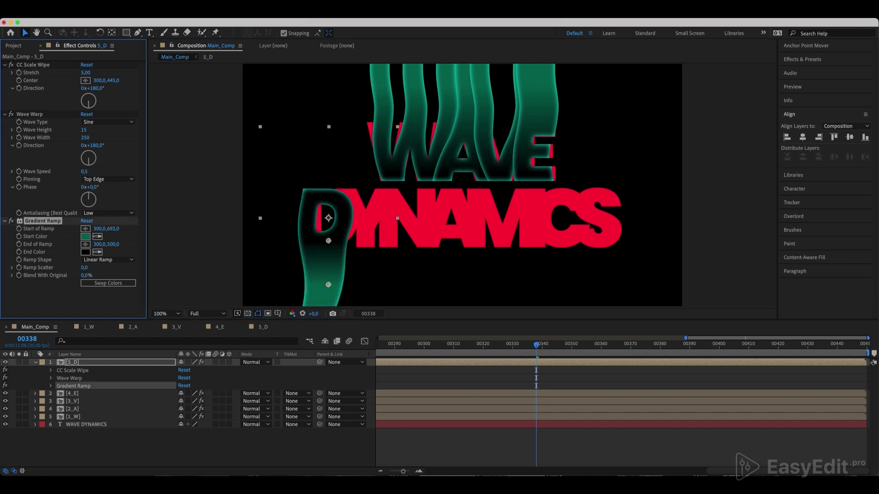
{"action": "left_click", "coordinate": [114, 244]}
{"action": "key", "text": "Return"}
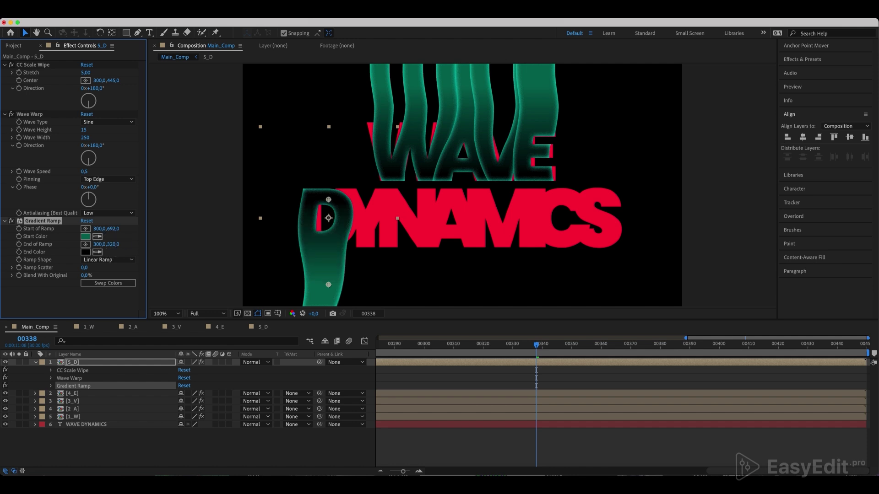
{"action": "key", "text": "shift+Right"}
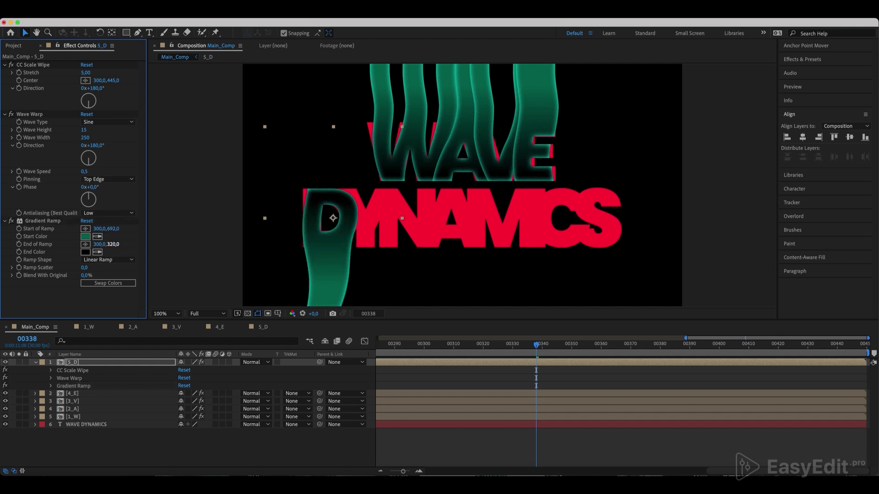
{"action": "key", "text": "shift+Left"}
Duplicate the 5_D composition in the project and rename the copy 6_Y
{"action": "left_click", "coordinate": [14, 45]}
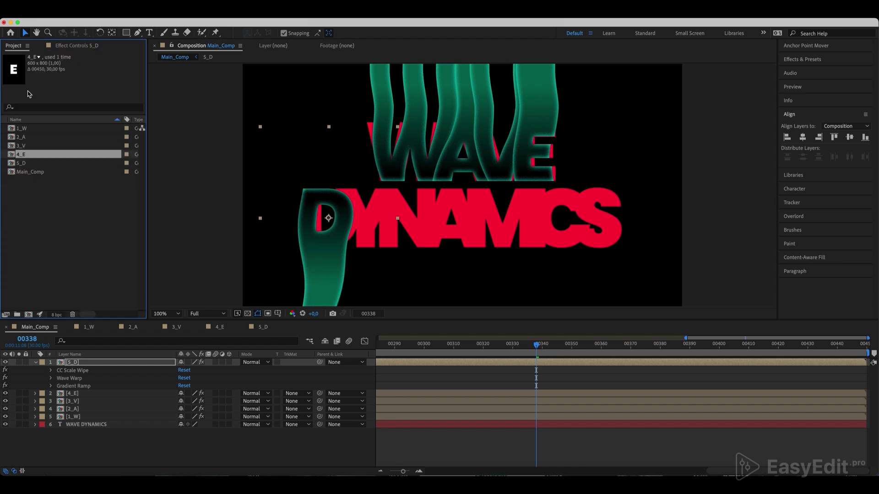
{"action": "left_click", "coordinate": [78, 363]}
{"action": "key", "text": "e"}
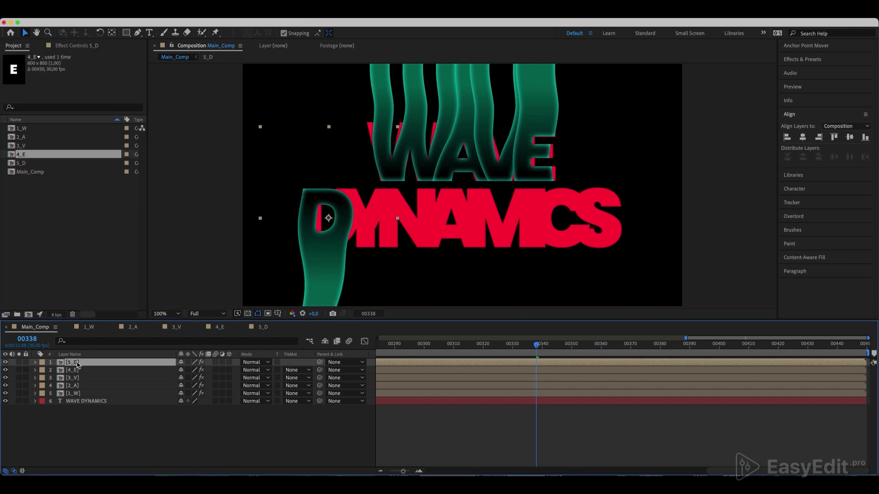
{"action": "left_click", "coordinate": [28, 164]}
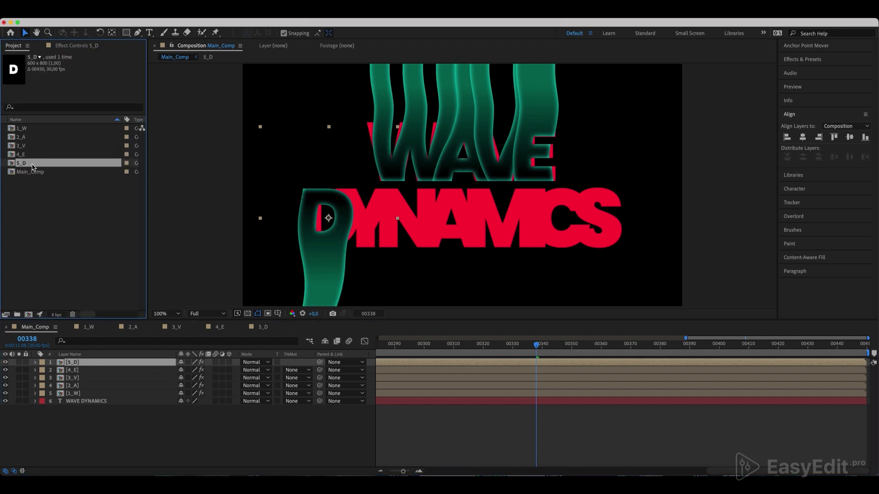
{"action": "key", "text": "ctrl+d"}
{"action": "key", "text": "Return"}
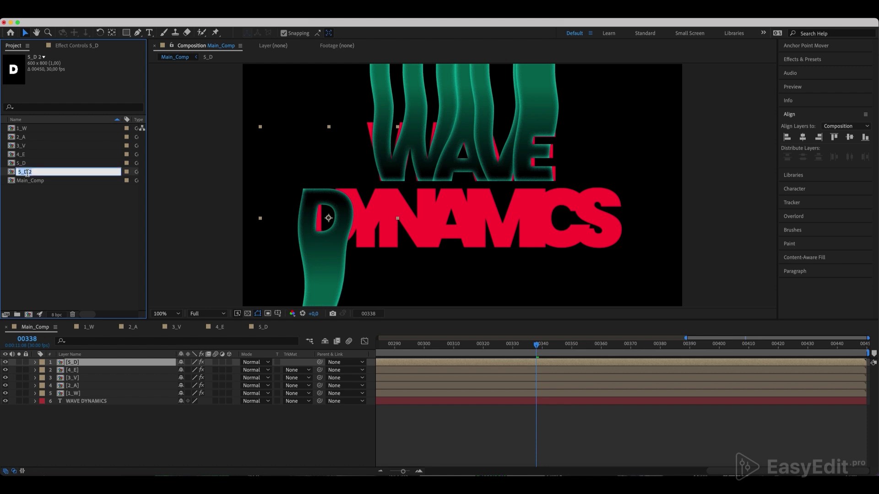
{"action": "type", "text": "6_Y"}
{"action": "key", "text": "Return"}
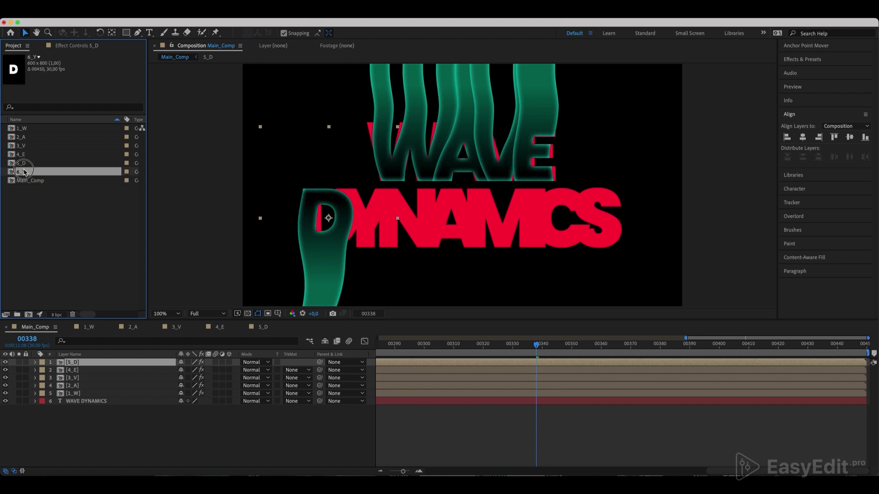
Change the 6_Y composition's text to the letter Y, center it horizontally in the composition and return to Main_Comp
{"action": "double_click", "coordinate": [21, 172]}
{"action": "left_click", "coordinate": [71, 362]}
{"action": "double_click", "coordinate": [70, 362]}
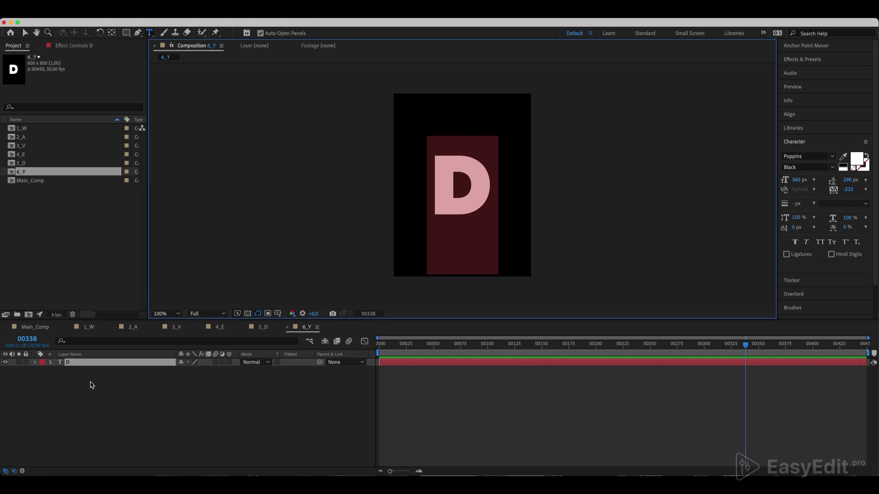
{"action": "type", "text": "Y"}
{"action": "left_click", "coordinate": [94, 363]}
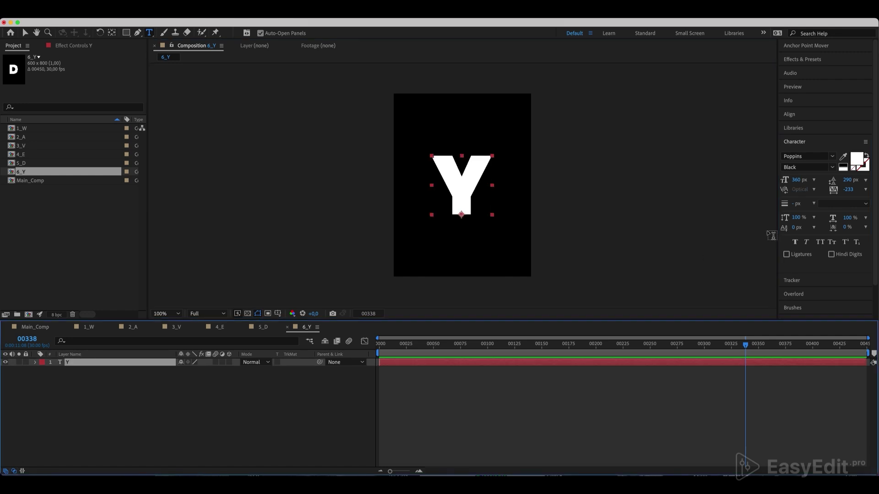
{"action": "left_click", "coordinate": [810, 129]}
{"action": "left_click", "coordinate": [796, 114]}
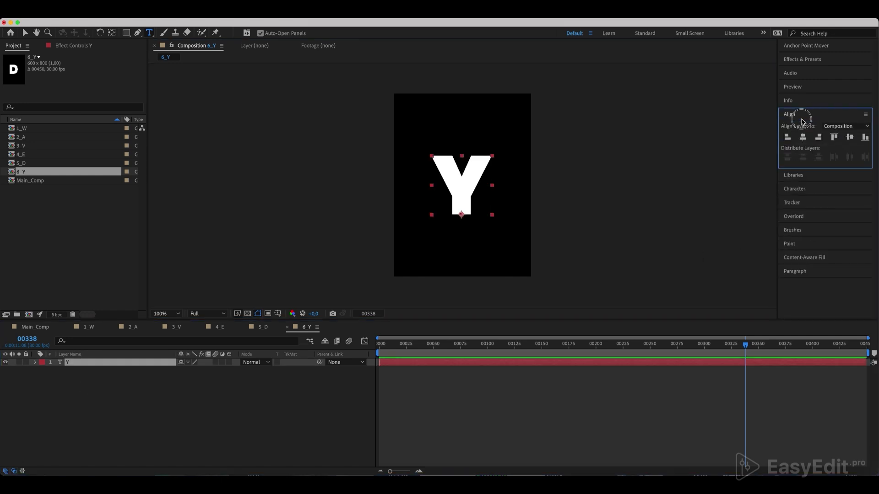
{"action": "left_click", "coordinate": [803, 137]}
{"action": "left_click", "coordinate": [26, 327]}
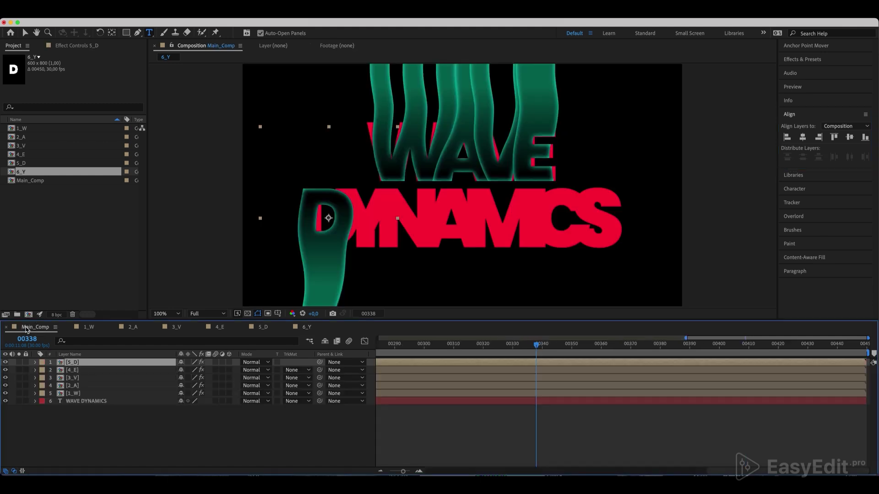
Swap 6_Y into a duplicate of the 5_D layer and shift it right over the Y of DYNAMICS
{"action": "key", "text": "ctrl+d"}
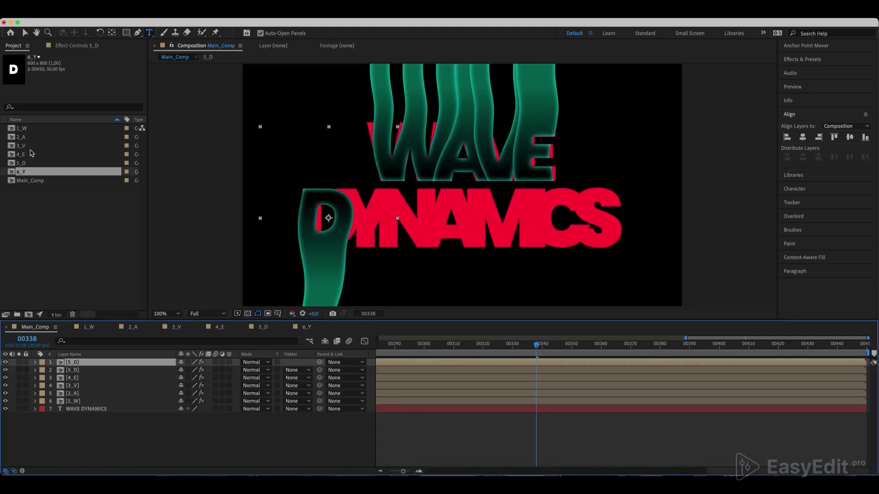
{"action": "left_click_drag", "start_coordinate": [22, 172], "coordinate": [76, 364]}
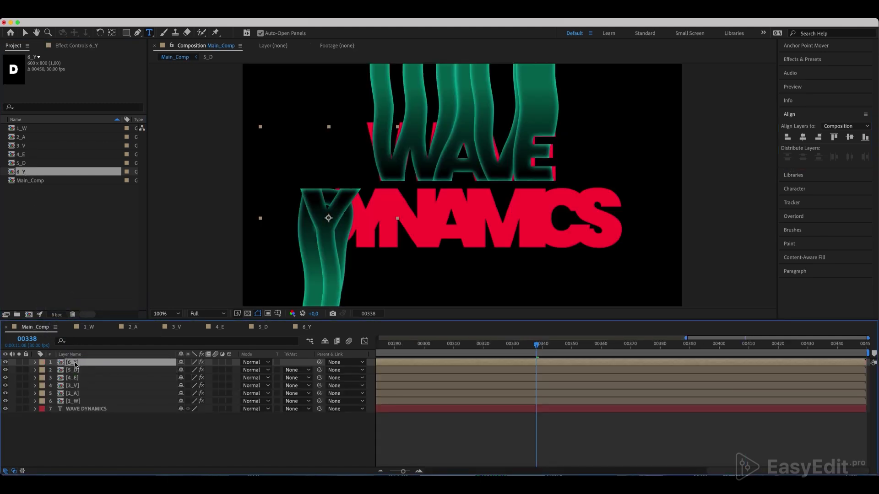
{"action": "key", "text": "shift+Right"}
{"action": "key", "text": "shift+Right"}
{"action": "key", "text": "shift+Right"}
{"action": "key", "text": "shift+Right"}
{"action": "key", "text": "shift+Right"}
{"action": "key", "text": "shift+Right"}
{"action": "key", "text": "shift+Right"}
{"action": "key", "text": "shift+Right"}
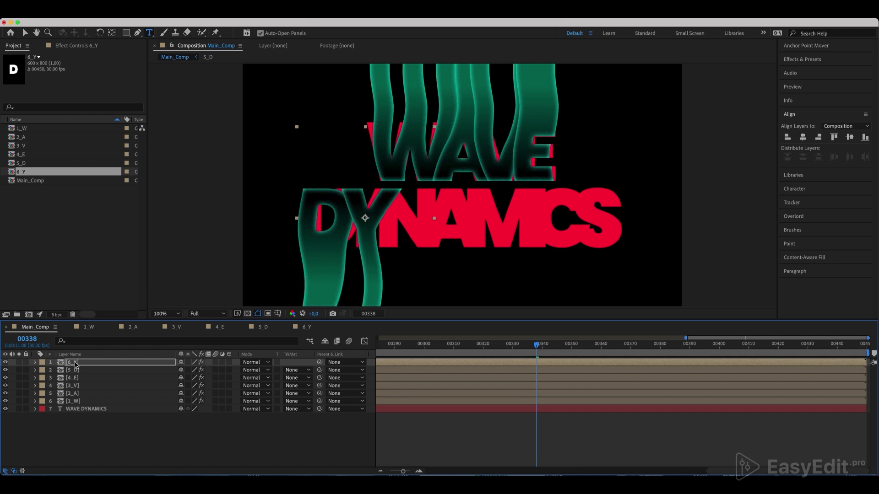
Duplicate the 6_Y composition as 7_N, change its text to the letter N and return to Main_Comp
{"action": "left_click", "coordinate": [27, 172]}
{"action": "key", "text": "ctrl+d"}
{"action": "key", "text": "Return"}
{"action": "type", "text": "7_N"}
{"action": "key", "text": "Return"}
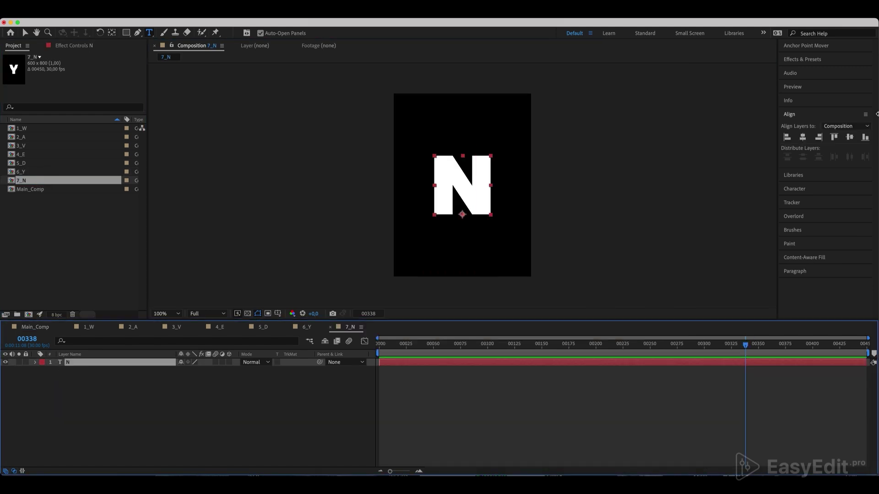
{"action": "left_click", "coordinate": [36, 327]}
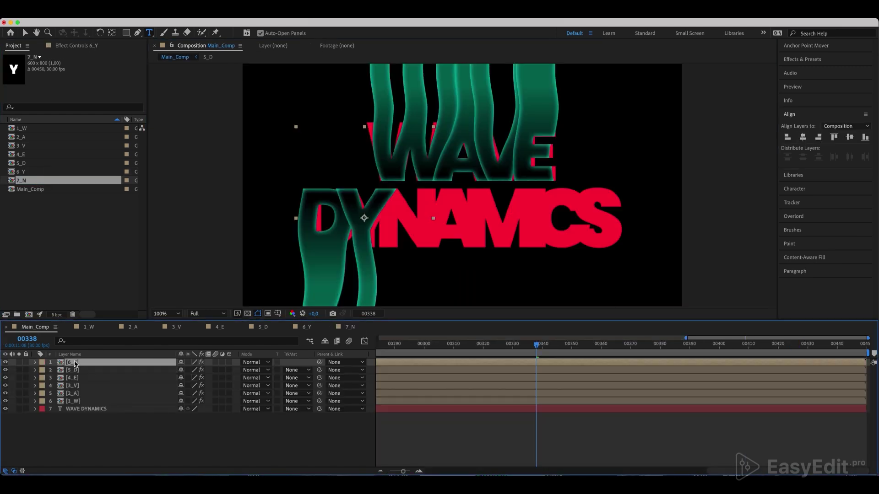
Swap 7_N into a duplicate of the 6_Y layer and shift it right over the N of DYNAMICS
{"action": "left_click_drag", "start_coordinate": [21, 180], "coordinate": [80, 366]}
{"action": "key", "text": "shift+Right"}
{"action": "key", "text": "shift+Right"}
{"action": "key", "text": "shift+Right"}
{"action": "key", "text": "shift+Right"}
{"action": "key", "text": "shift+Right"}
{"action": "key", "text": "shift+Right"}
{"action": "key", "text": "shift+Right"}
{"action": "key", "text": "shift+Right"}
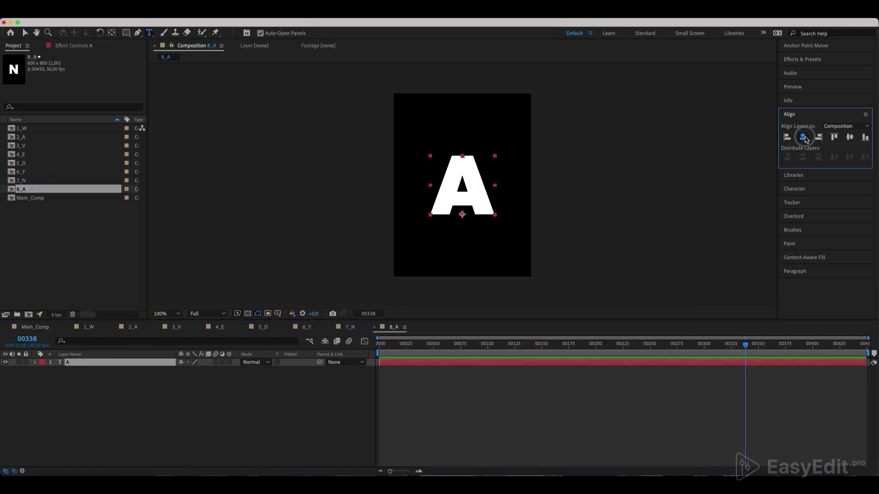
Return to Main_Comp, swap 8_A into a duplicate of the 7_N layer and shift it right over the A of DYNAMICS
{"action": "left_click", "coordinate": [35, 326]}
{"action": "left_click_drag", "start_coordinate": [21, 189], "coordinate": [72, 364]}
{"action": "key", "text": "shift+Right"}
{"action": "key", "text": "shift+Right"}
{"action": "key", "text": "shift+Right"}
{"action": "key", "text": "shift+Right"}
{"action": "key", "text": "shift+Right"}
{"action": "key", "text": "shift+Right"}
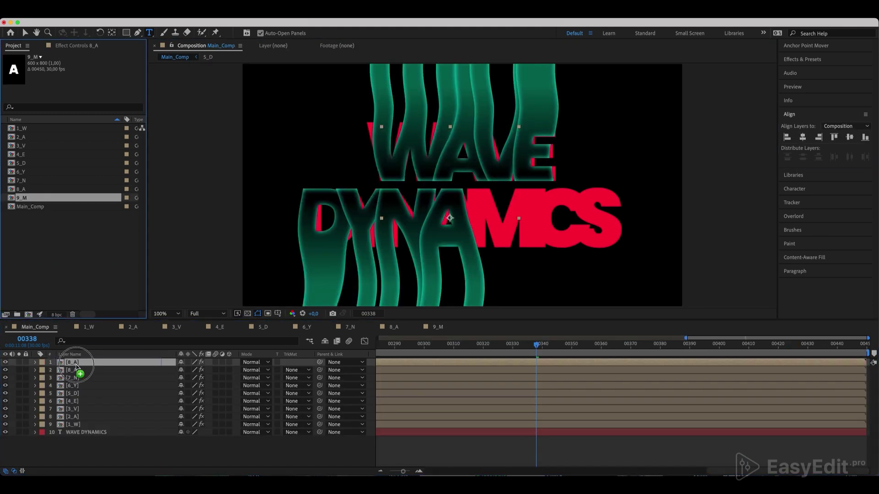
Swap 9_M into a duplicate of the 8_A layer and shift it right over the M of DYNAMICS
{"action": "key", "text": "shift+Right"}
{"action": "key", "text": "shift+Right"}
{"action": "key", "text": "shift+Right"}
{"action": "key", "text": "shift+Right"}
{"action": "key", "text": "shift+Right"}
{"action": "key", "text": "shift+Right"}
{"action": "key", "text": "shift+Right"}
{"action": "key", "text": "shift+Right"}
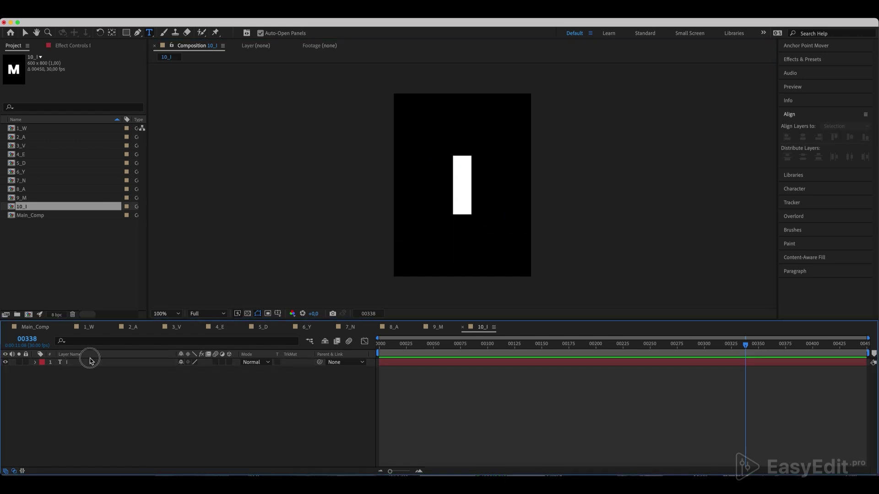
Return to Main_Comp, swap 10_I into a duplicate of the 9_M layer and shift it right over the I of DYNAMICS
{"action": "left_click", "coordinate": [46, 329]}
{"action": "key", "text": "ctrl+slash"}
{"action": "key", "text": "shift+Right"}
{"action": "key", "text": "shift+Right"}
{"action": "key", "text": "shift+Right"}
{"action": "key", "text": "shift+Right"}
{"action": "key", "text": "shift+Right"}
{"action": "key", "text": "shift+Right"}
{"action": "key", "text": "shift+Right"}
{"action": "key", "text": "shift+Right"}
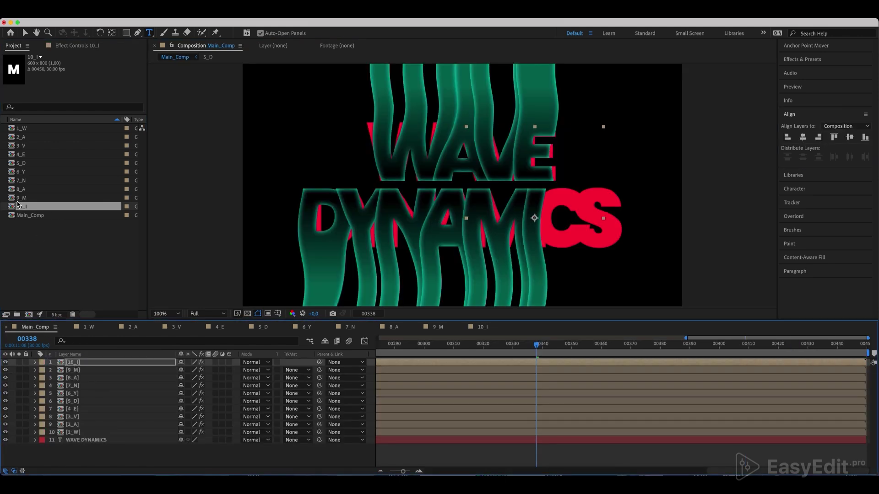
Duplicate the 10_I composition as 11_C and swap it into a duplicate of the 10_I layer in Main_Comp
{"action": "key", "text": "ctrl+d"}
{"action": "key", "text": "Return"}
{"action": "type", "text": "11_"}
{"action": "type", "text": "C"}
{"action": "key", "text": "Return"}
{"action": "key", "text": "ctrl+slash"}
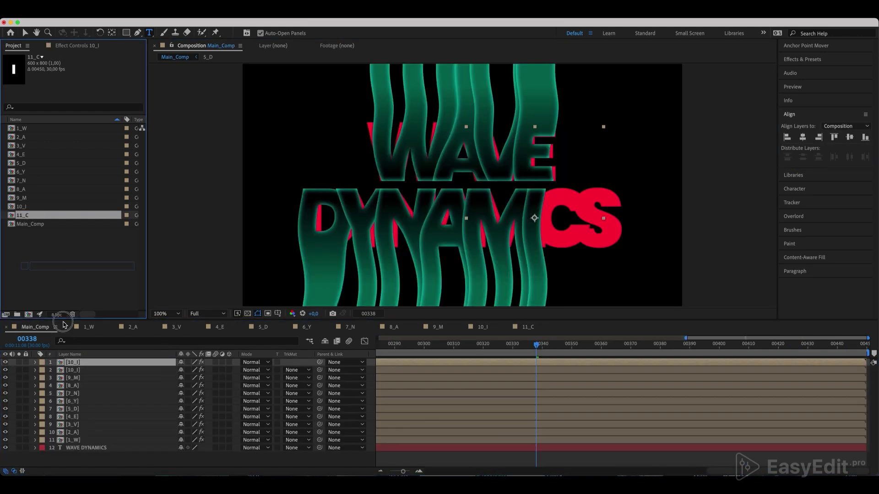
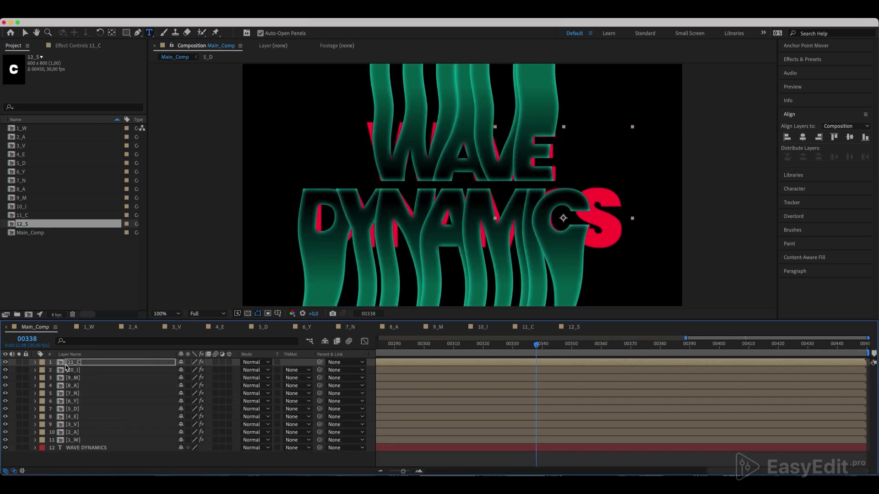
Swap the 12_S composition into a duplicate of the 11_C layer for the S of DYNAMICS
{"action": "key", "text": "ctrl+d"}
{"action": "left_click_drag", "start_coordinate": [22, 224], "coordinate": [68, 363]}
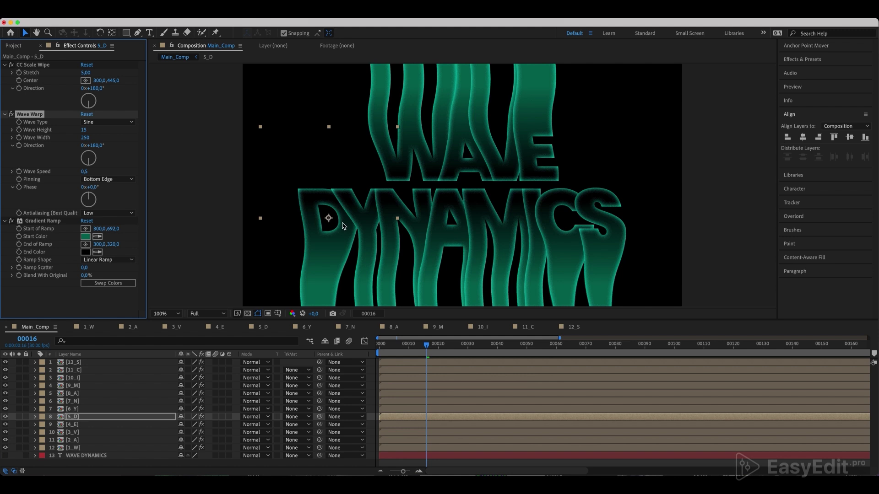
Preview the letter animation in Main_Comp and delete the WAVE DYNAMICS reference text layer
{"action": "left_click", "coordinate": [73, 448]}
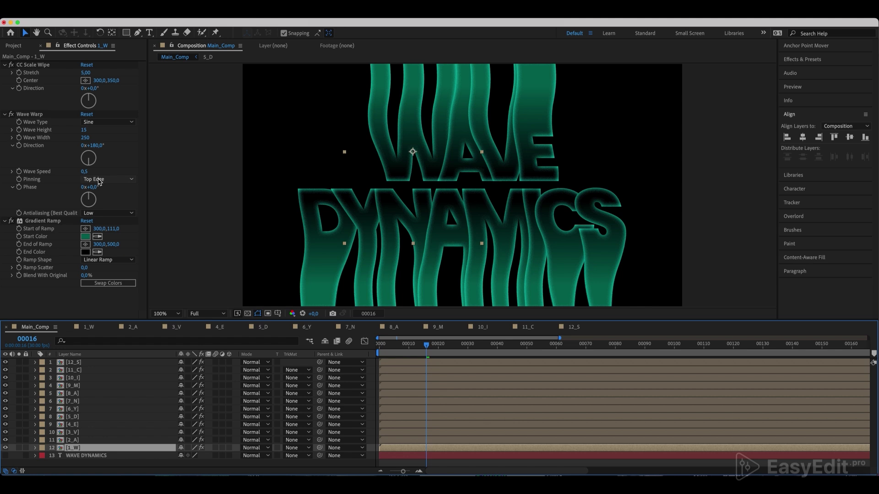
{"action": "key", "text": "space"}
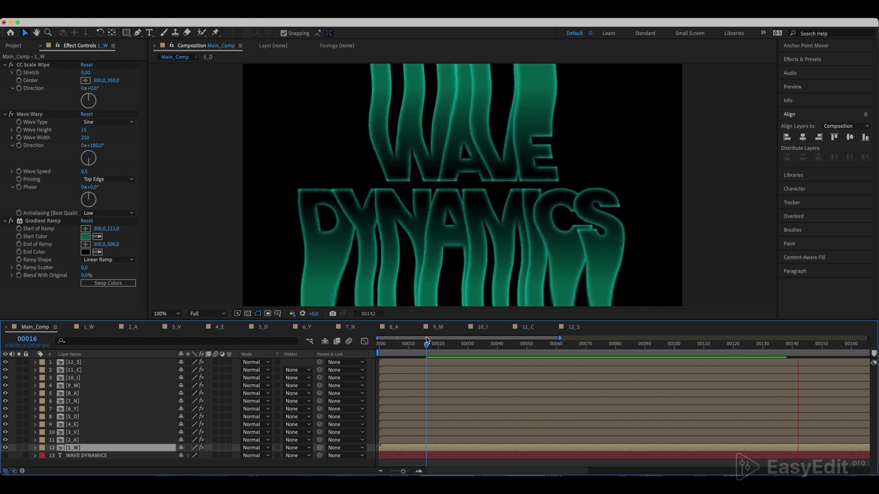
{"action": "left_click", "coordinate": [74, 456]}
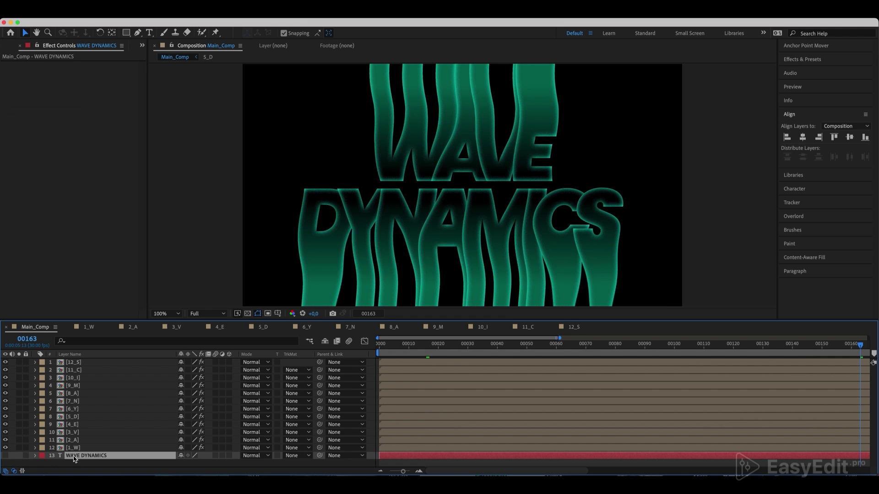
{"action": "key", "text": "Delete"}
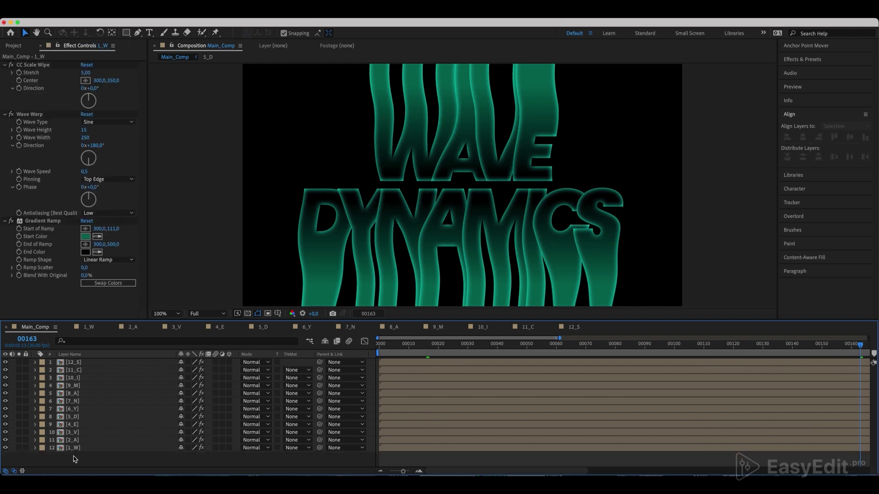
Add a new adjustment layer above all the letter layers in Main_Comp
{"action": "right_click", "coordinate": [74, 459]}
{"action": "mouse_move", "coordinate": [135, 356]}
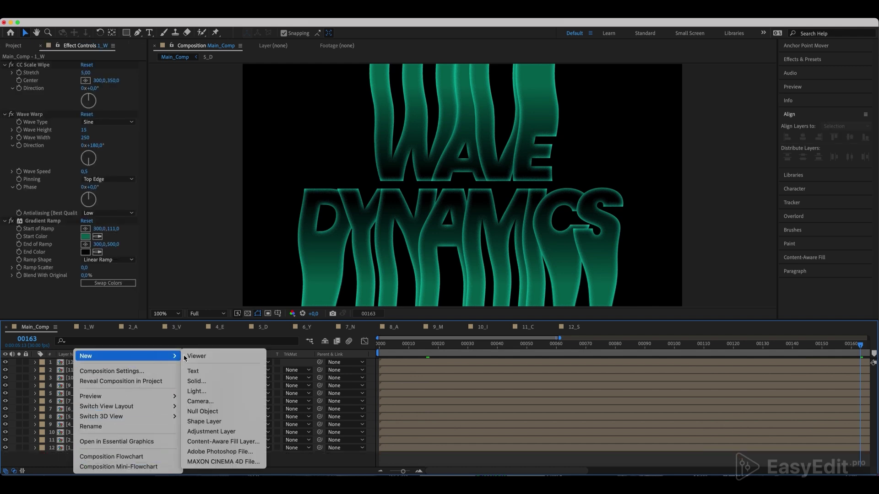
{"action": "left_click", "coordinate": [216, 433]}
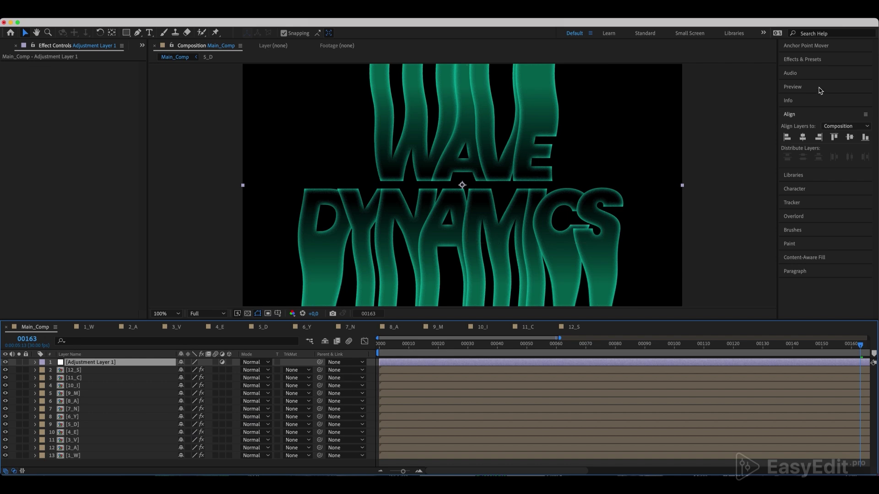
Find the 3D Glasses effect and apply it to the adjustment layer
{"action": "key", "text": "period"}
{"action": "key", "text": "period"}
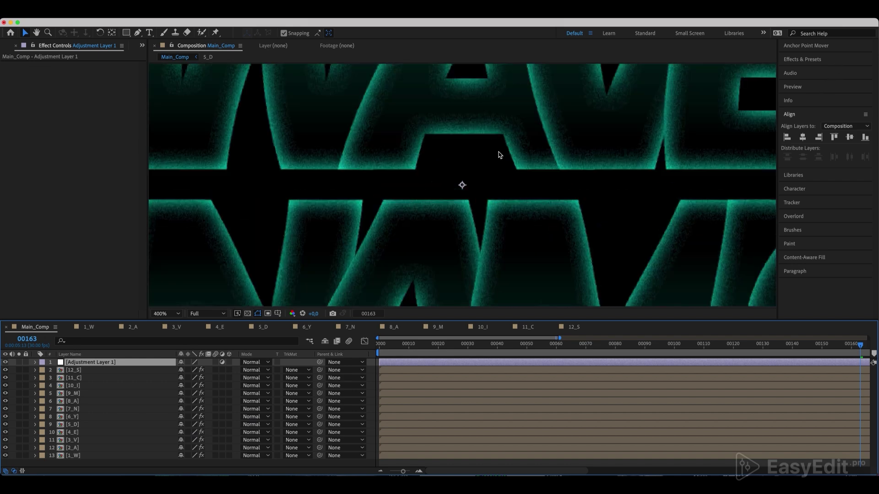
{"action": "left_click", "coordinate": [824, 61]}
{"action": "left_click", "coordinate": [866, 72]}
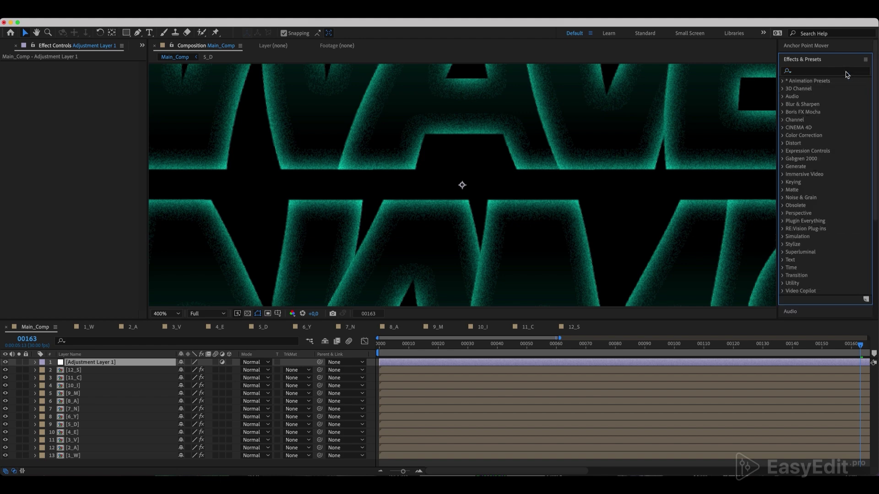
{"action": "type", "text": "3в"}
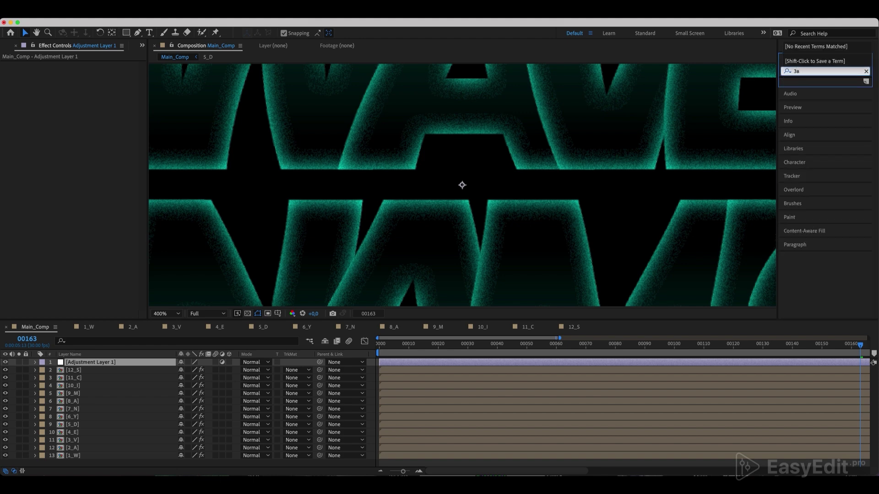
{"action": "key", "text": "BackSpace"}
{"action": "key", "text": "ctrl+space"}
{"action": "type", "text": "d "}
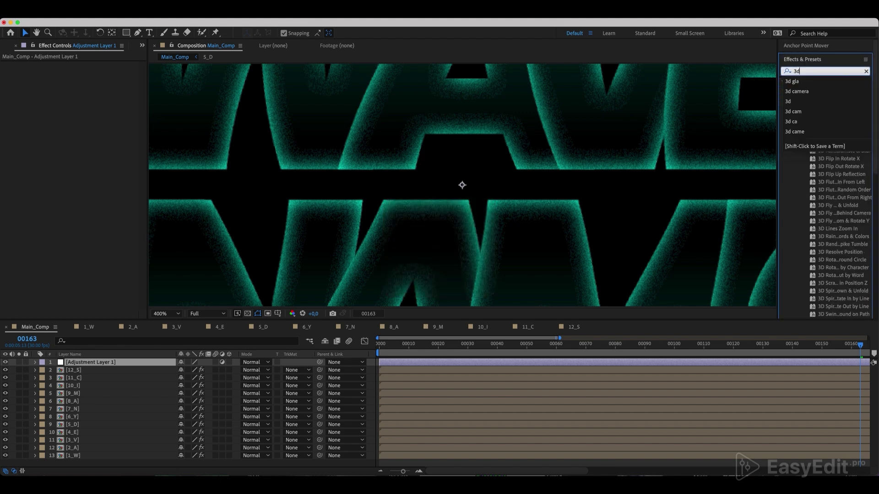
{"action": "type", "text": "gla"}
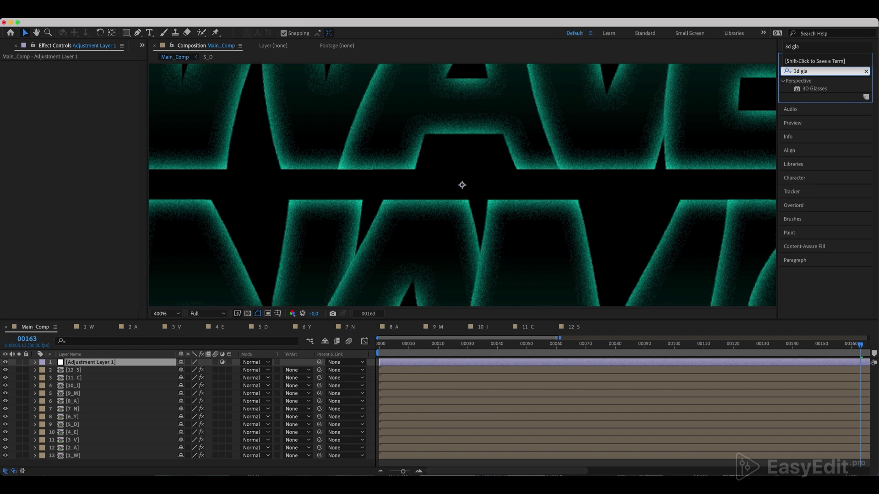
{"action": "left_click", "coordinate": [843, 89]}
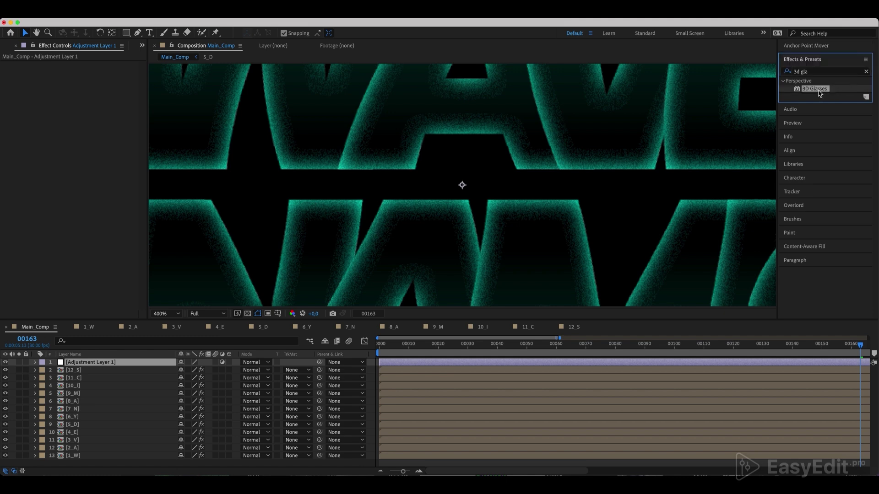
{"action": "left_click_drag", "start_coordinate": [821, 91], "coordinate": [130, 365]}
In the 3D Glasses effect, set Left View to Adjustment Layer 1 and 3D View to Balanced Colored Red Blue
{"action": "left_click", "coordinate": [94, 72]}
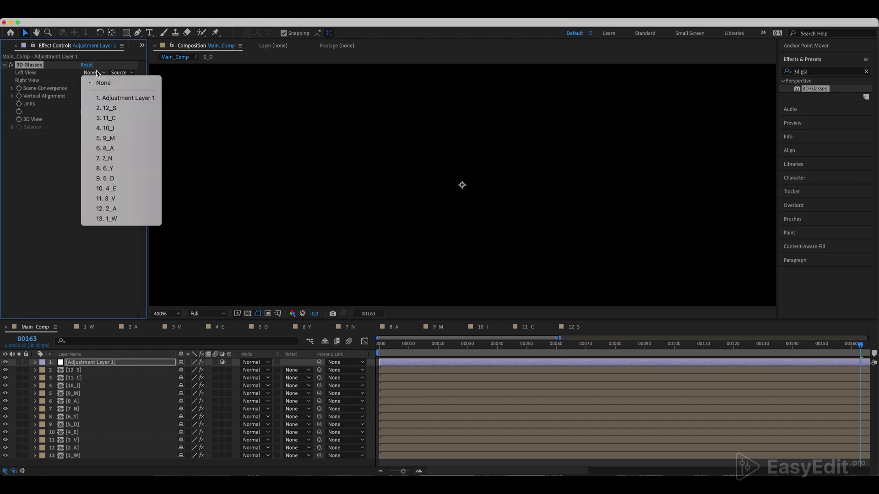
{"action": "left_click", "coordinate": [117, 100]}
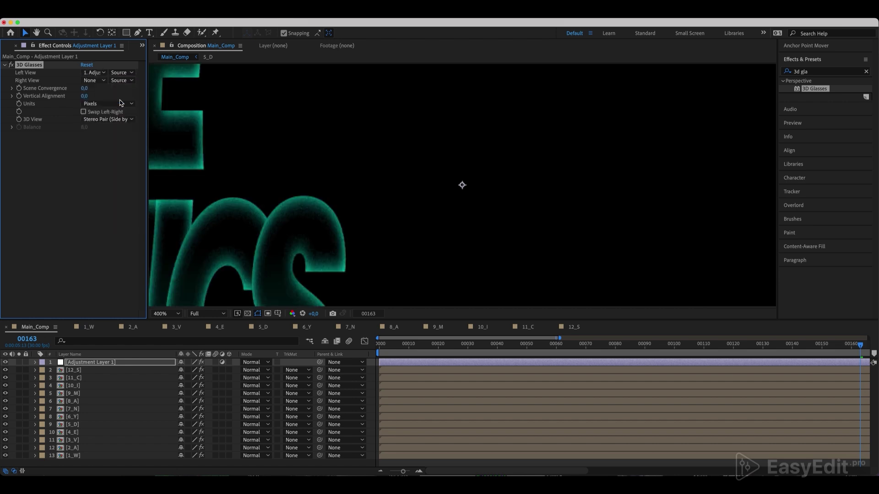
{"action": "left_click", "coordinate": [111, 120]}
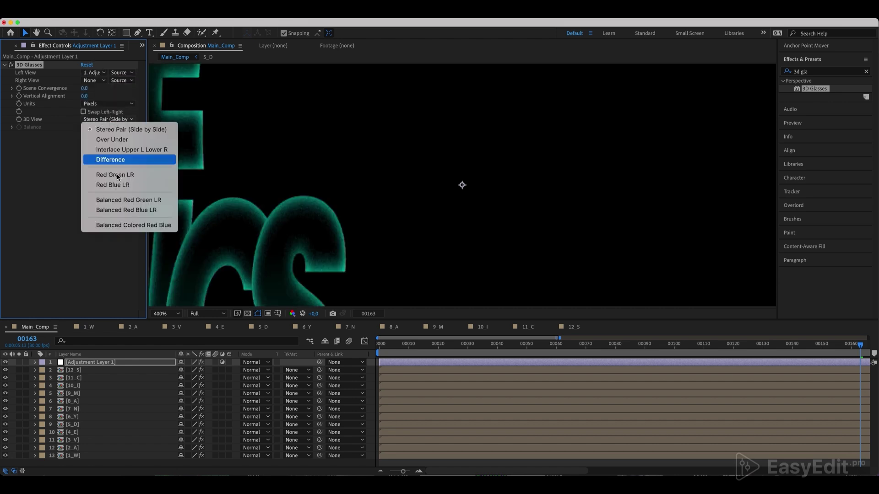
{"action": "left_click", "coordinate": [128, 225]}
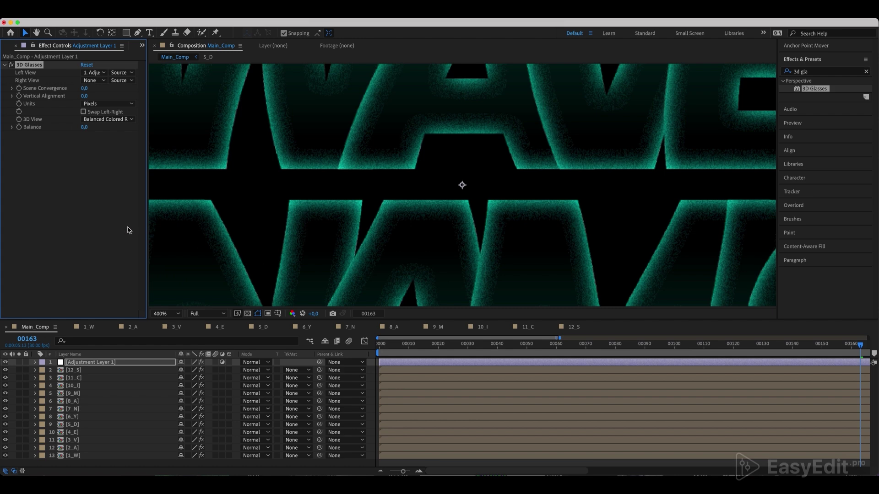
Set the 3D Glasses Scene Convergence to 1 and check the whole composition
{"action": "left_click", "coordinate": [84, 89]}
{"action": "key", "text": "Return"}
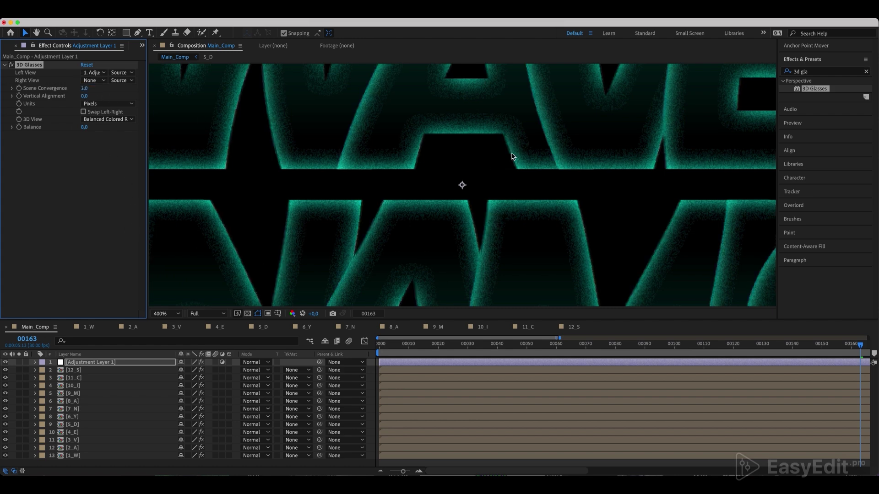
{"action": "key", "text": "comma"}
{"action": "key", "text": "comma"}
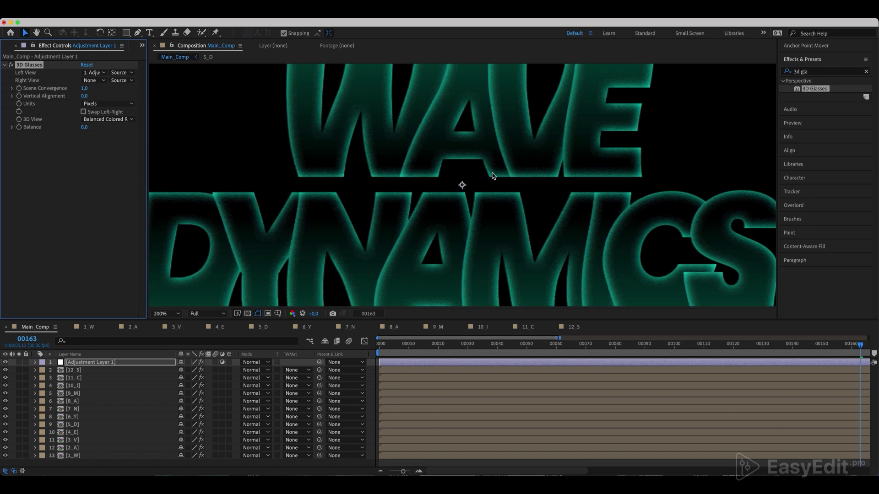
{"action": "left_click", "coordinate": [167, 312]}
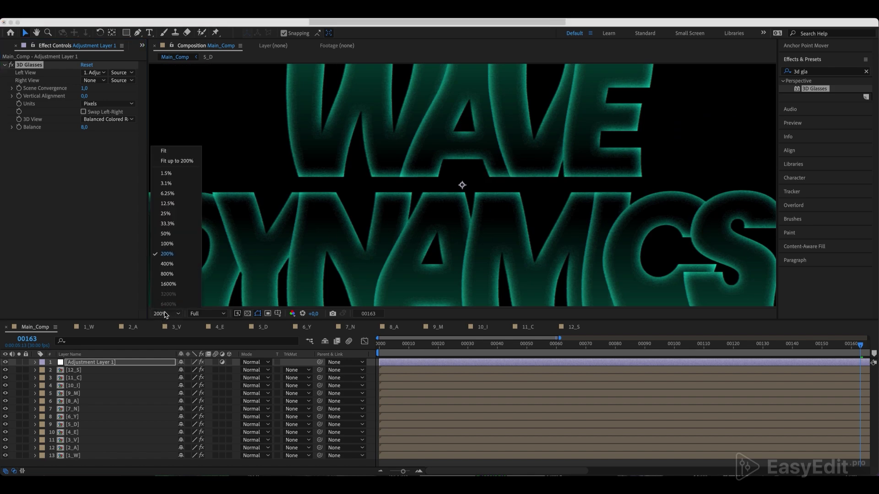
{"action": "left_click", "coordinate": [189, 162]}
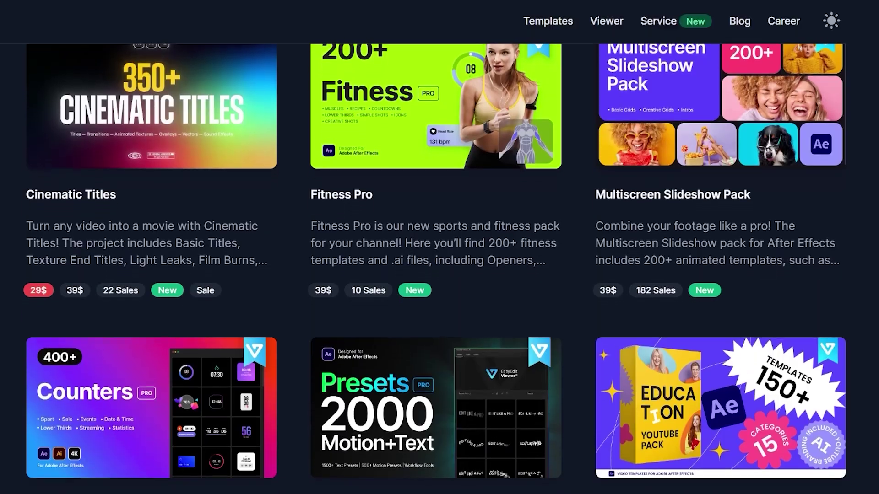
Browse the After Effects template packs on the website and examine the catalog's Texture Titles and Animated Textures
{"action": "scroll", "coordinate": [436, 268], "scroll_direction": "down", "scroll_amount": 3}
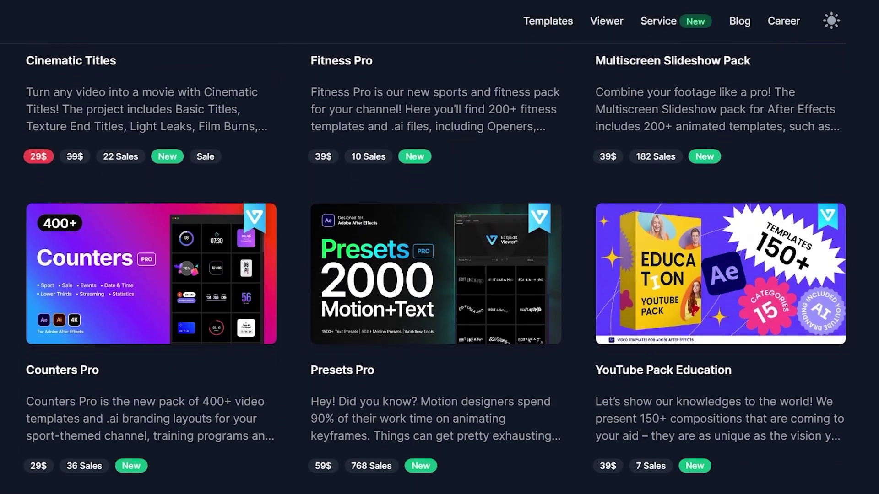
{"action": "scroll", "coordinate": [435, 268], "scroll_direction": "down", "scroll_amount": 4}
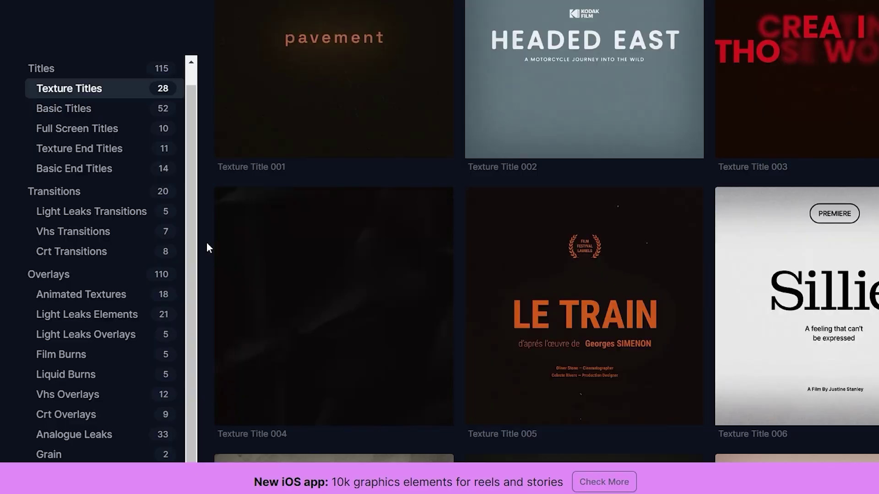
{"action": "scroll", "coordinate": [207, 243], "scroll_direction": "down", "scroll_amount": 3}
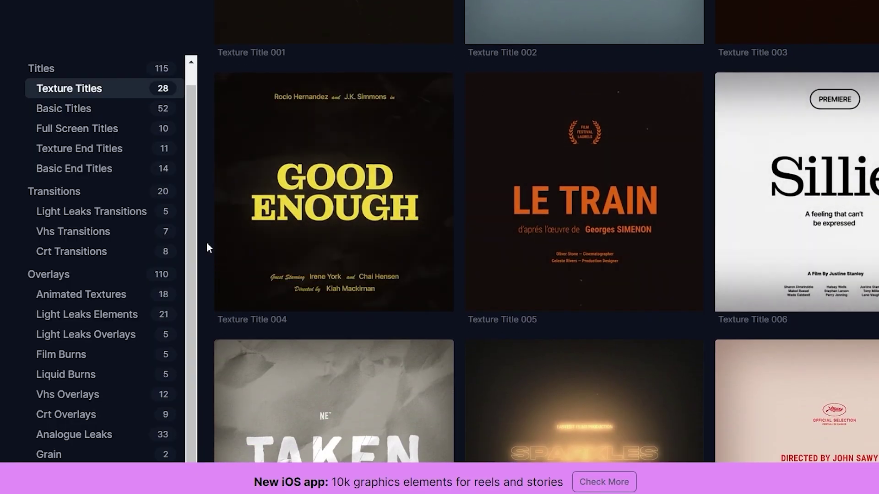
{"action": "scroll", "coordinate": [206, 247], "scroll_direction": "down", "scroll_amount": 3}
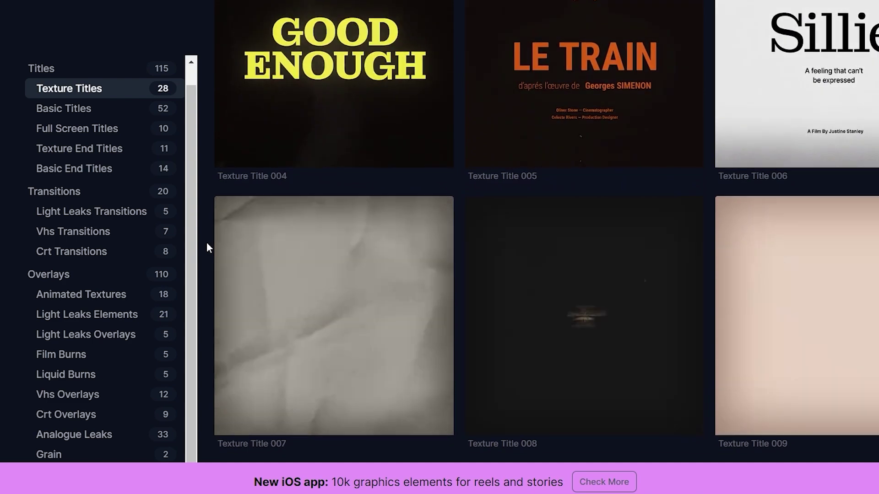
{"action": "scroll", "coordinate": [207, 243], "scroll_direction": "down", "scroll_amount": 3}
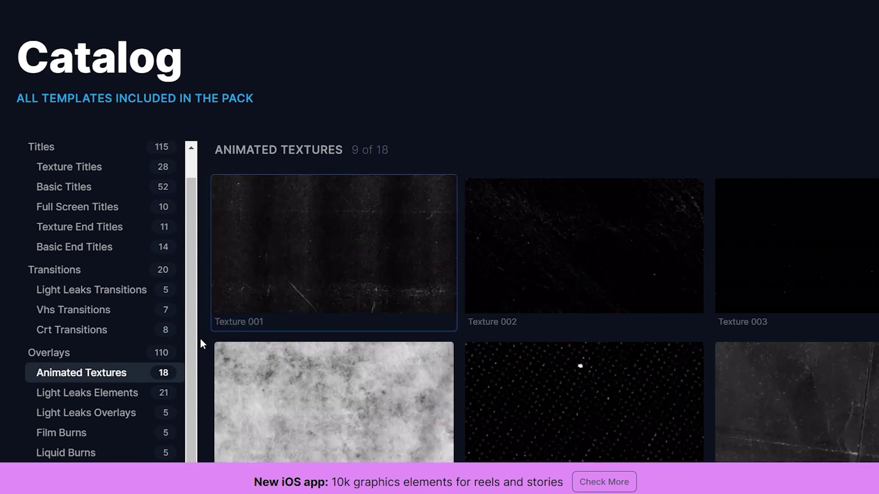
{"action": "scroll", "coordinate": [131, 345], "scroll_direction": "down", "scroll_amount": 2}
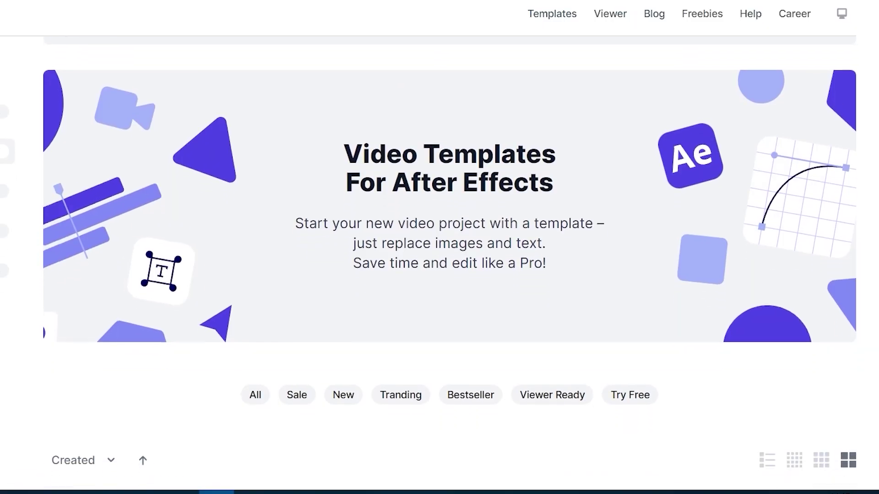
{"action": "scroll", "coordinate": [439, 263], "scroll_direction": "down", "scroll_amount": 8}
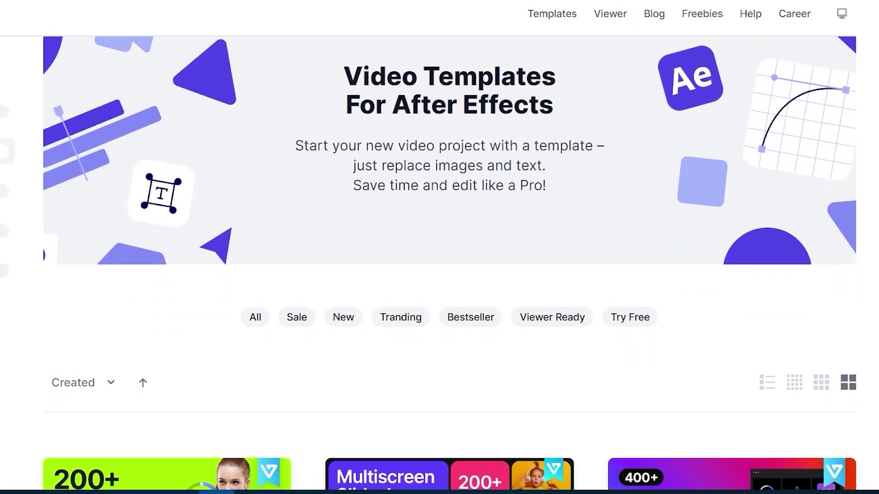
{"action": "scroll", "coordinate": [439, 264], "scroll_direction": "down", "scroll_amount": 3}
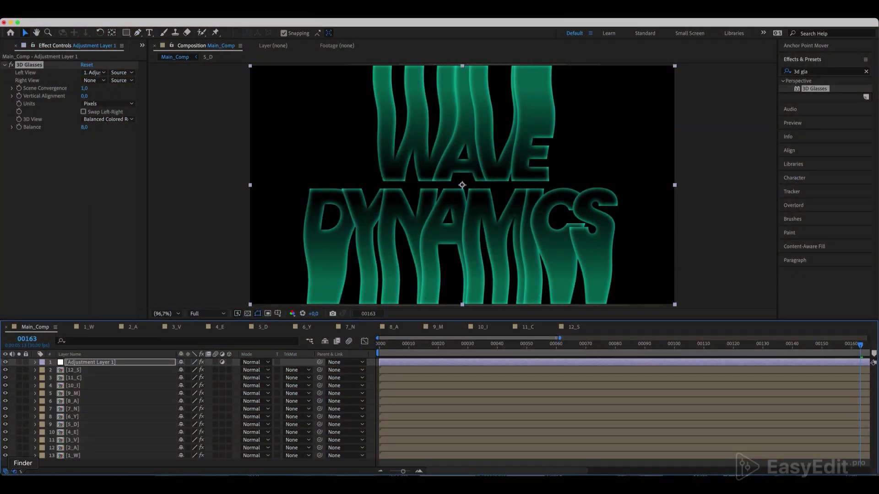
Preview the TV noise clip in the Assets folder, add it to Main_Comp beneath the adjustment layer and hide its layer
{"action": "left_click", "coordinate": [310, 135]}
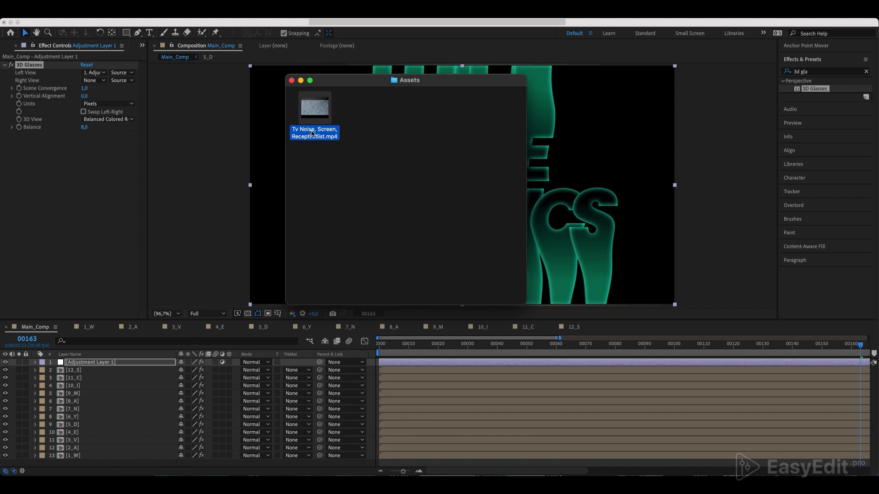
{"action": "key", "text": "space"}
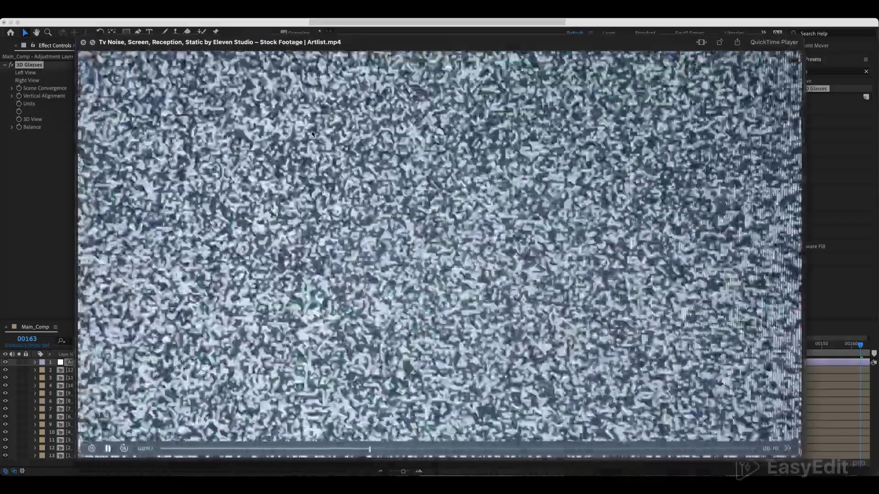
{"action": "key", "text": "space"}
{"action": "left_click_drag", "start_coordinate": [313, 133], "coordinate": [92, 375]}
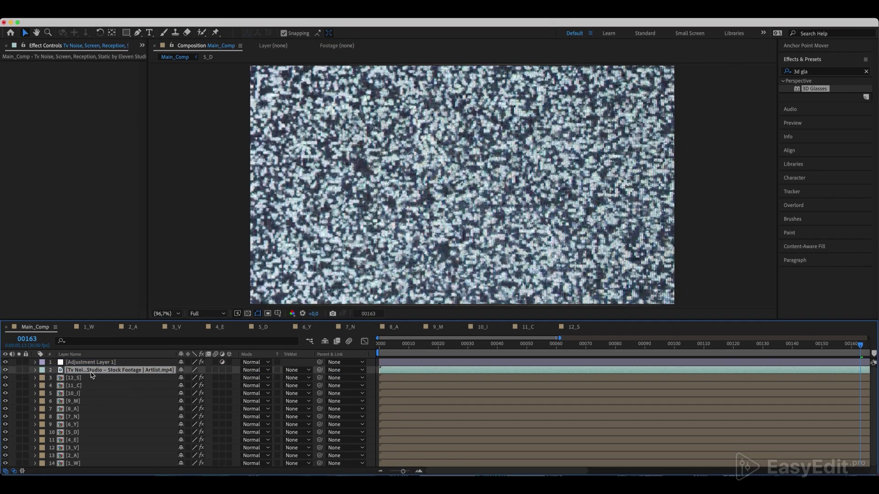
{"action": "left_click", "coordinate": [5, 370]}
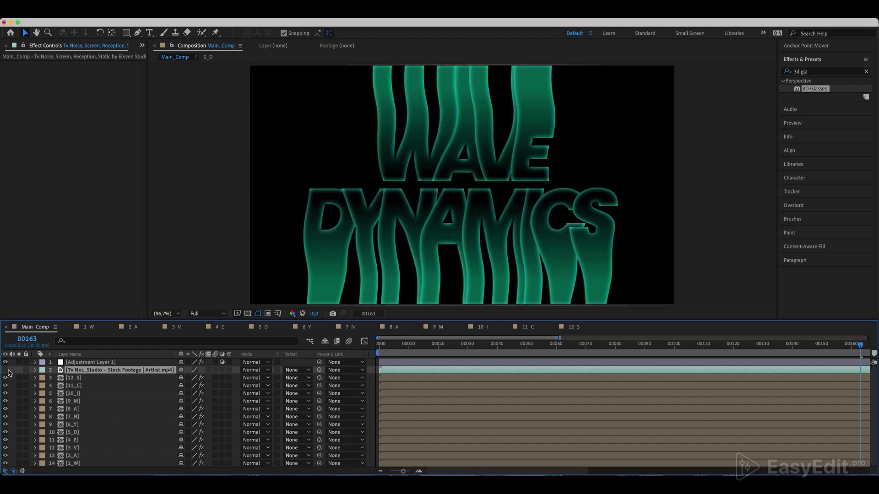
Find the Displacement Map effect and apply it to Adjustment Layer 1
{"action": "left_click", "coordinate": [96, 363]}
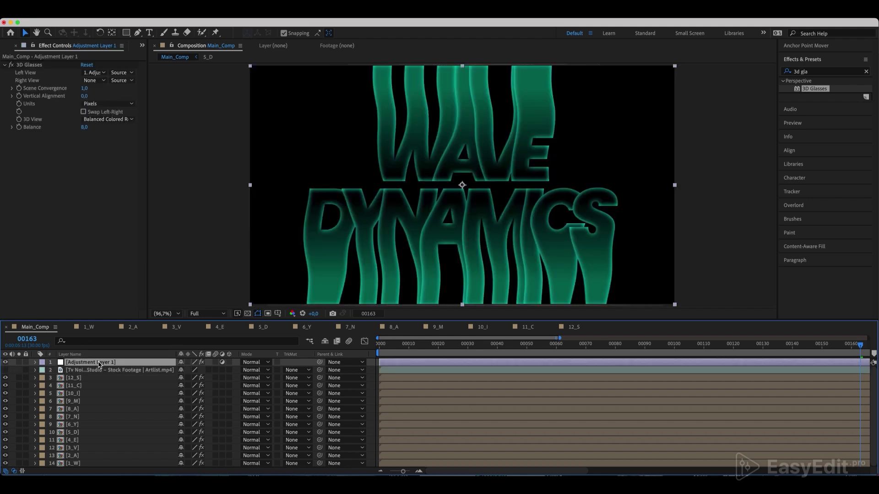
{"action": "left_click", "coordinate": [866, 72]}
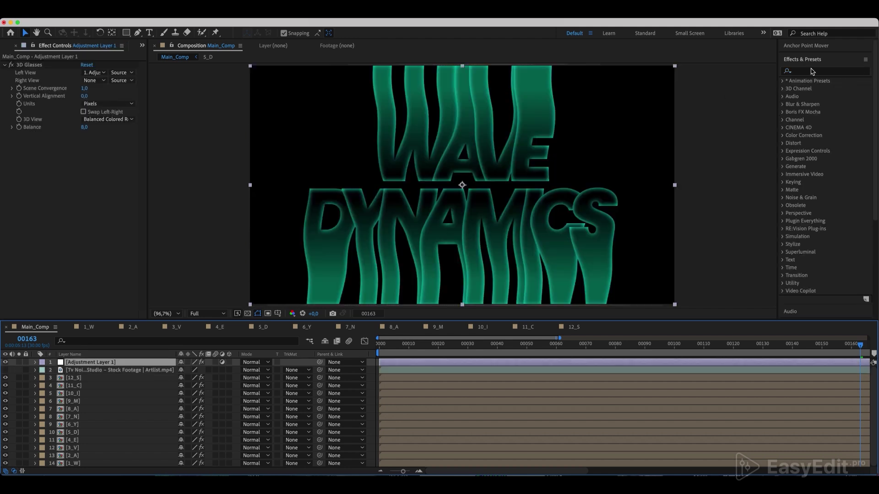
{"action": "left_click", "coordinate": [810, 72]}
{"action": "type", "text": "displa"}
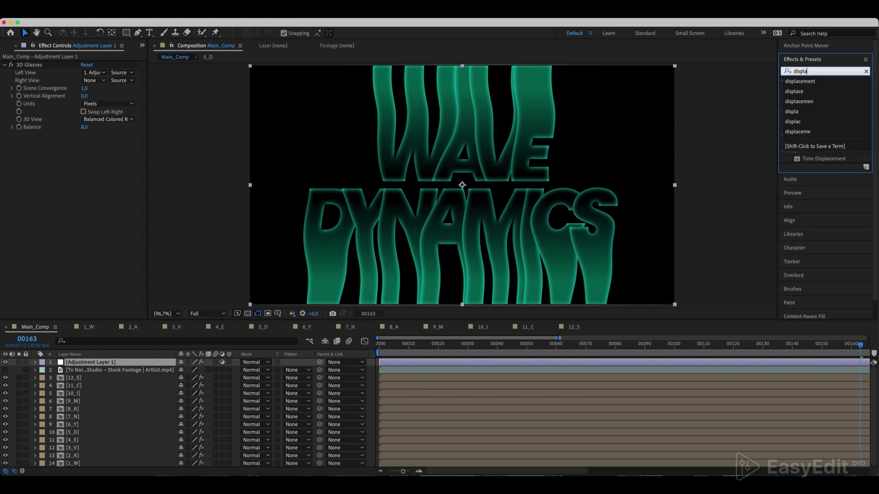
{"action": "type", "text": "cement ma"}
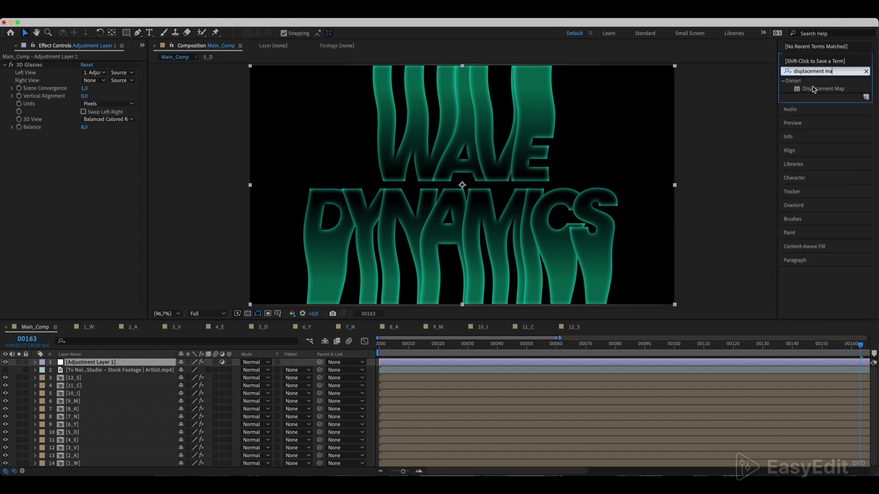
{"action": "left_click", "coordinate": [802, 90]}
{"action": "left_click_drag", "start_coordinate": [827, 92], "coordinate": [132, 366]}
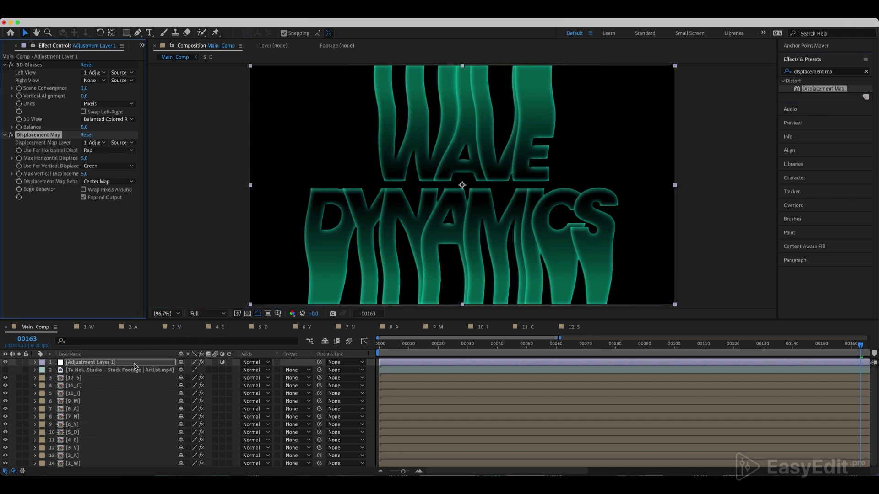
Use the TV noise footage as the displacement map layer, with maximum horizontal displacement 0.5 and maximum vertical displacement 0
{"action": "left_click", "coordinate": [99, 142]}
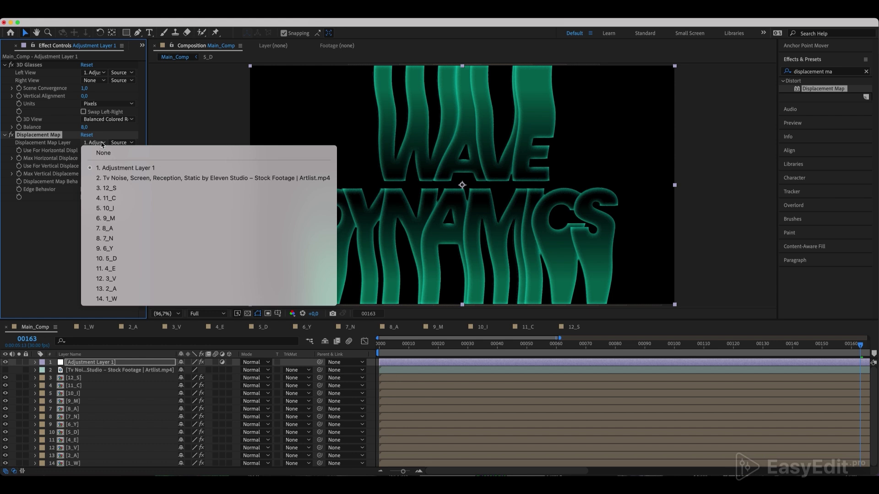
{"action": "left_click", "coordinate": [115, 179]}
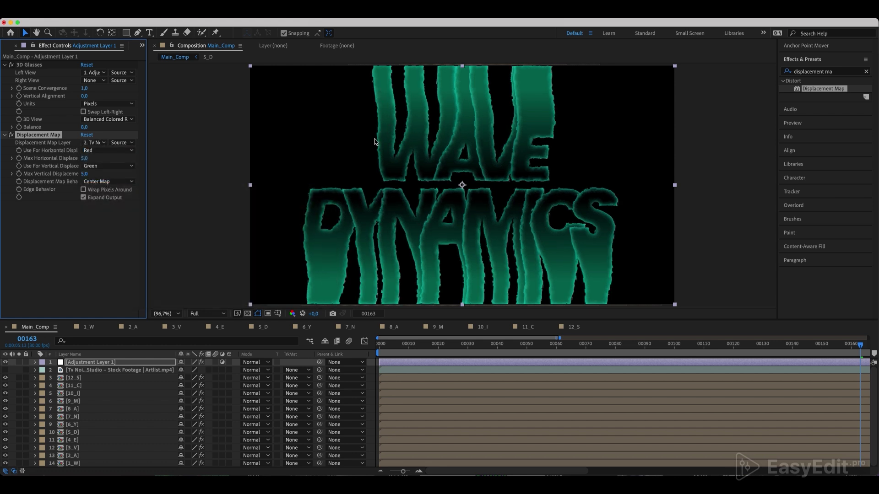
{"action": "left_click", "coordinate": [85, 158]}
{"action": "type", "text": "0,5"}
{"action": "key", "text": "Return"}
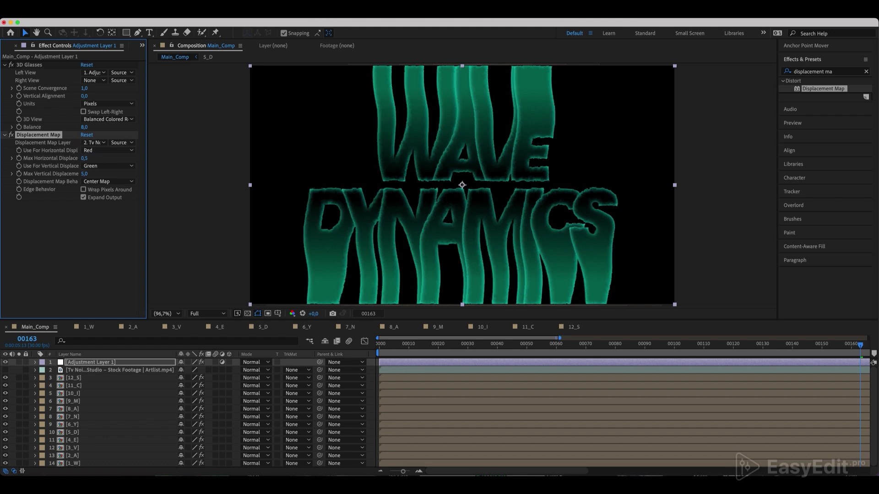
{"action": "left_click", "coordinate": [85, 174]}
{"action": "key", "text": "Return"}
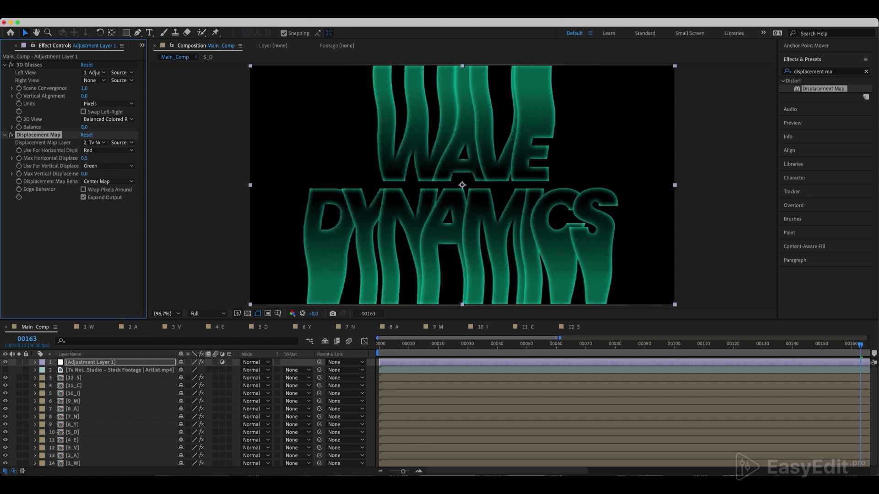
{"action": "key", "text": "slash"}
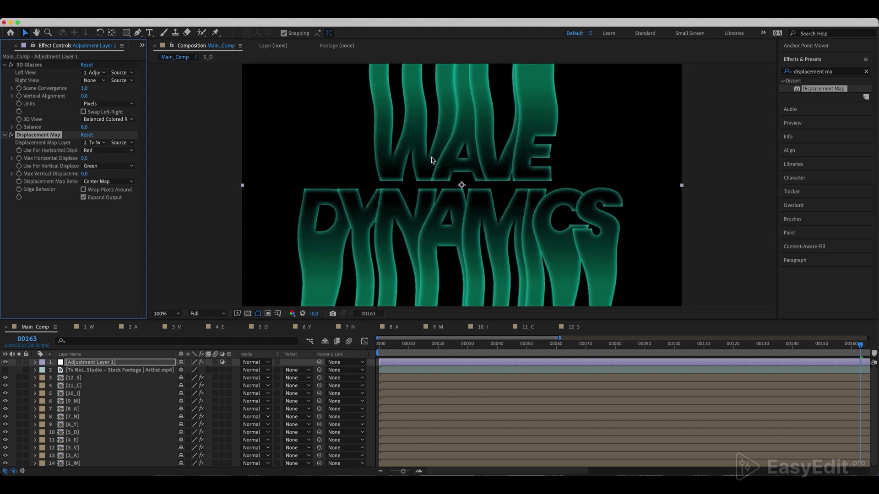
Apply the Stylize Glow effect to the adjustment layer and set its Glow Radius to 60
{"action": "left_click", "coordinate": [866, 71]}
{"action": "type", "text": "glow"}
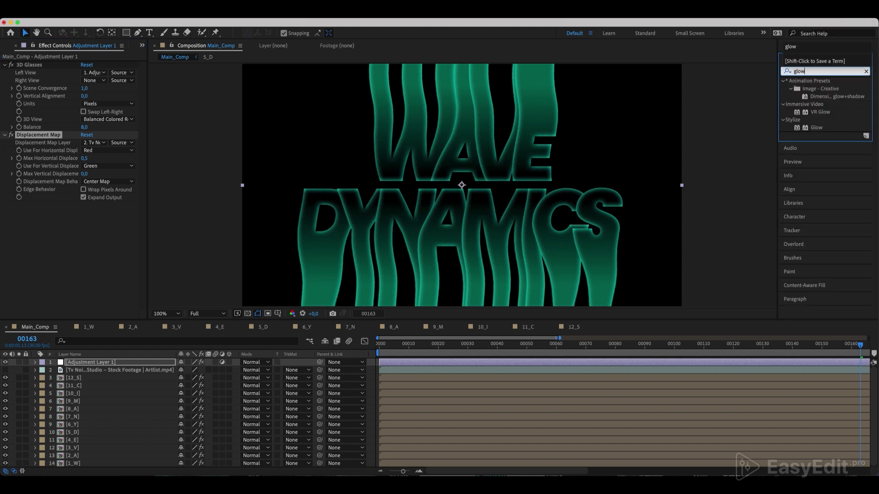
{"action": "left_click", "coordinate": [819, 128]}
{"action": "left_click_drag", "start_coordinate": [817, 131], "coordinate": [97, 363]}
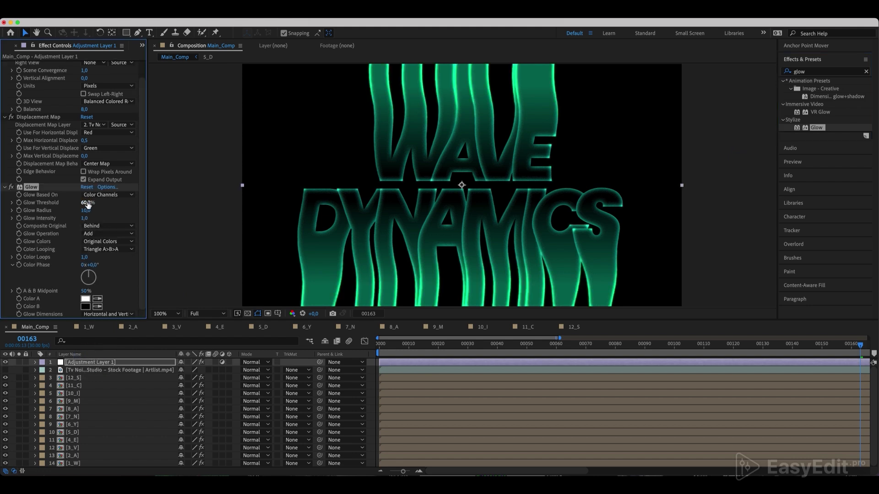
{"action": "left_click_drag", "start_coordinate": [85, 210], "coordinate": [108, 211]}
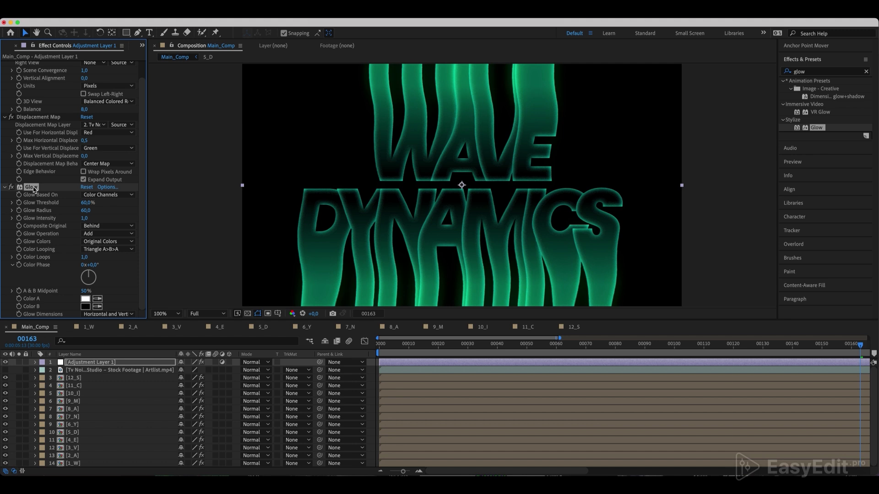
Duplicate the Glow effect, set the copy's Glow Radius to 80 and preview the animation
{"action": "key", "text": "super+d"}
{"action": "left_click", "coordinate": [85, 210]}
{"action": "type", "text": "80"}
{"action": "key", "text": "Return"}
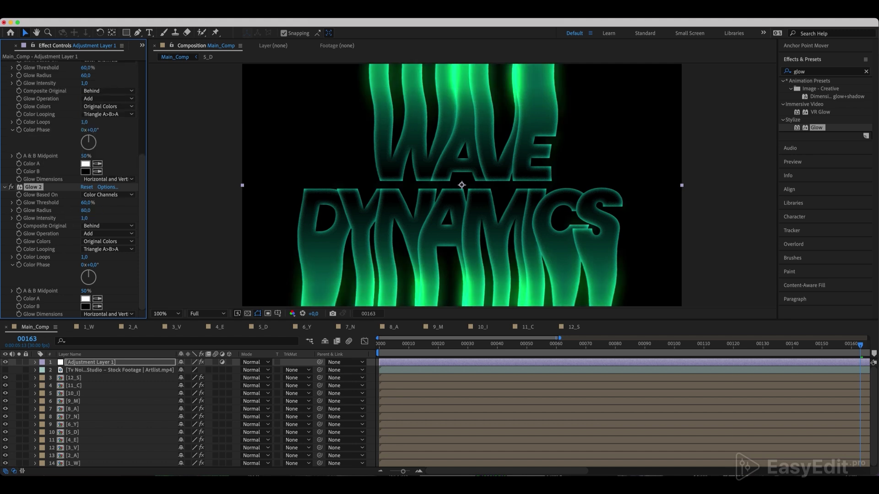
{"action": "left_click", "coordinate": [469, 292]}
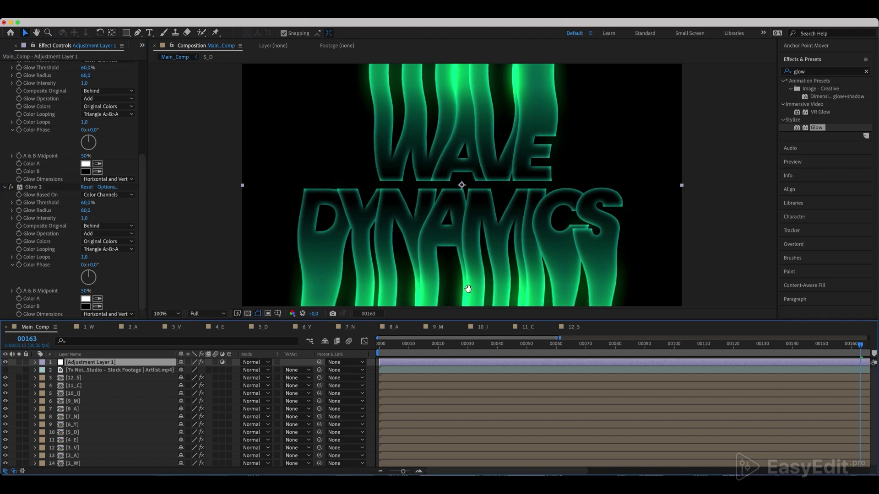
{"action": "key", "text": "space"}
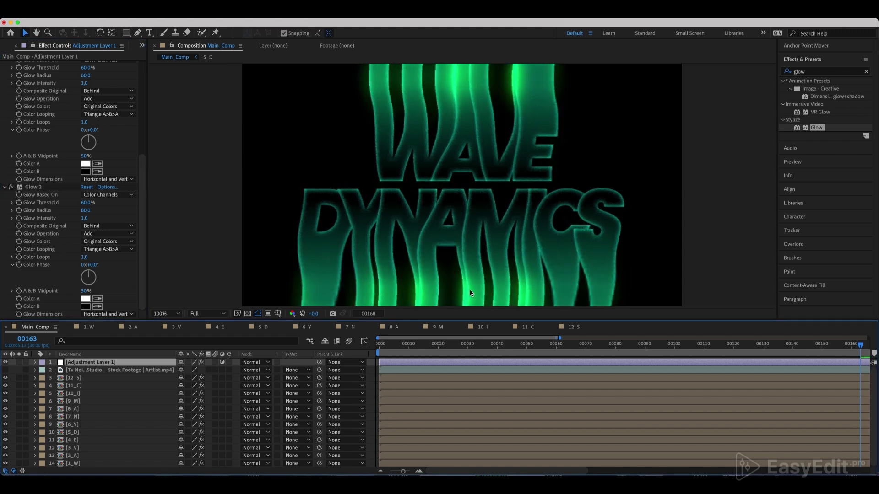
{"action": "key", "text": "space"}
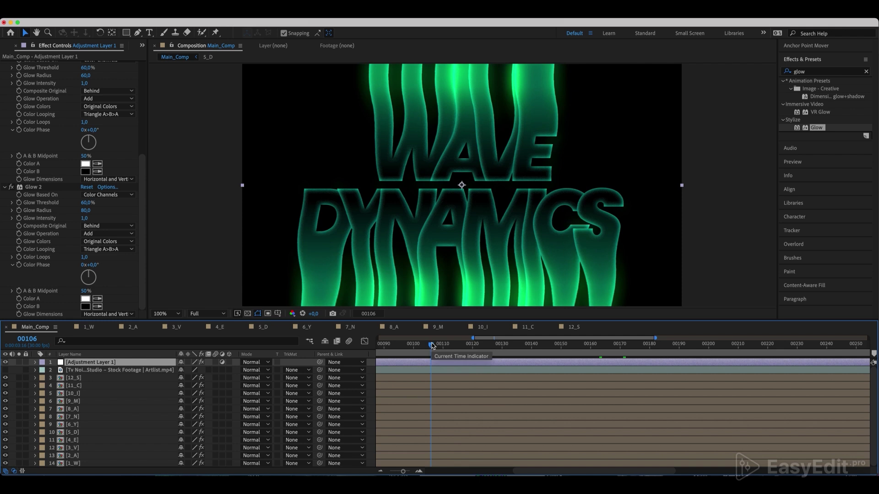
Apply Curves to the adjustment layer and bend the RGB curve into an S shape with brighter highlights
{"action": "left_click", "coordinate": [866, 72]}
{"action": "type", "text": "curv"}
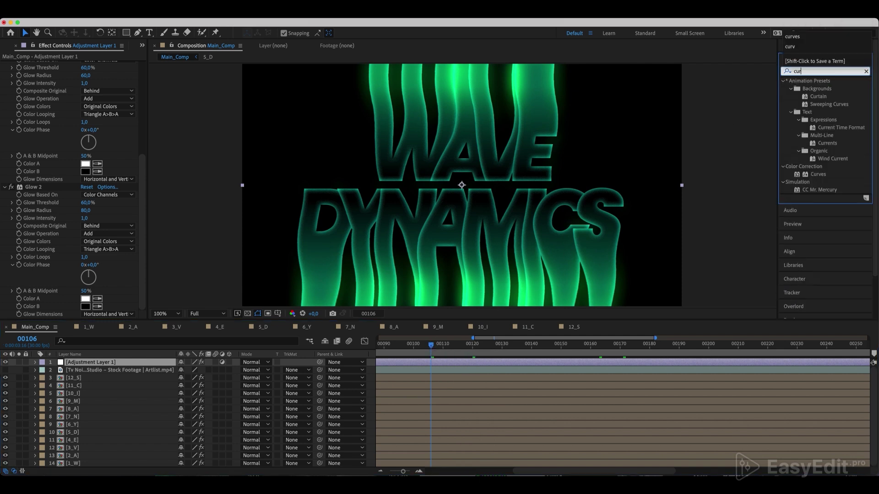
{"action": "left_click", "coordinate": [828, 112]}
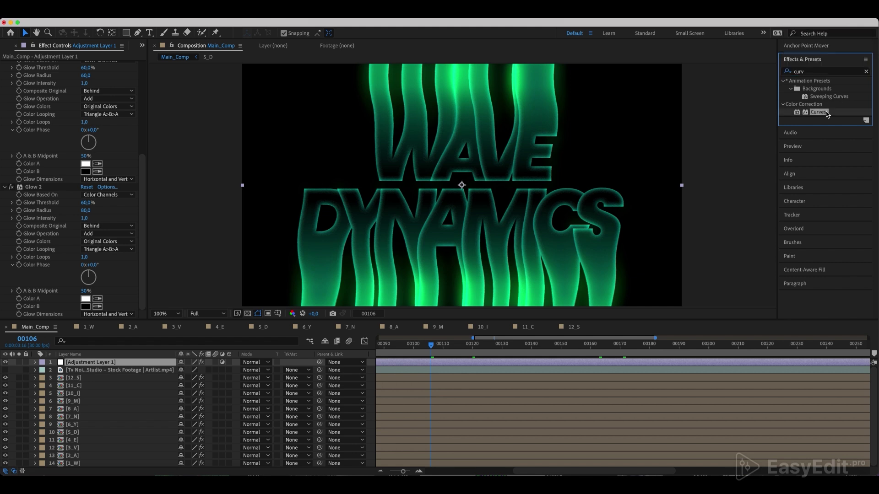
{"action": "left_click_drag", "start_coordinate": [819, 115], "coordinate": [85, 365]}
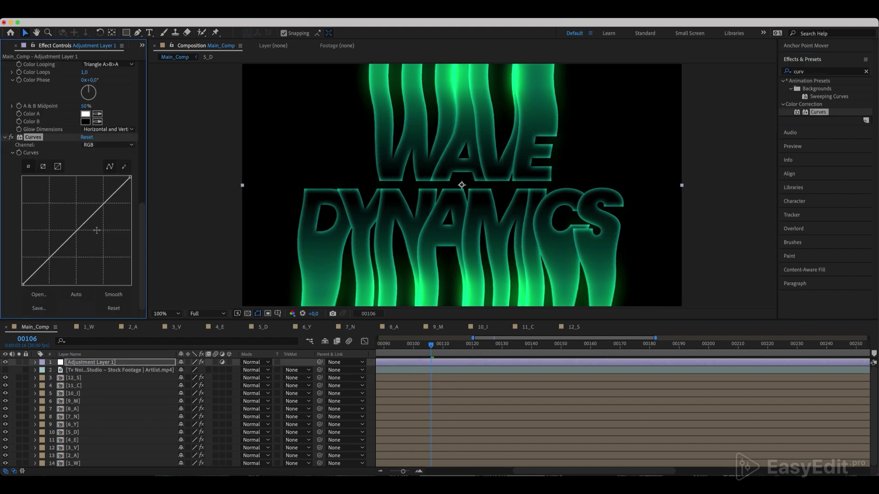
{"action": "left_click_drag", "start_coordinate": [93, 215], "coordinate": [84, 203]}
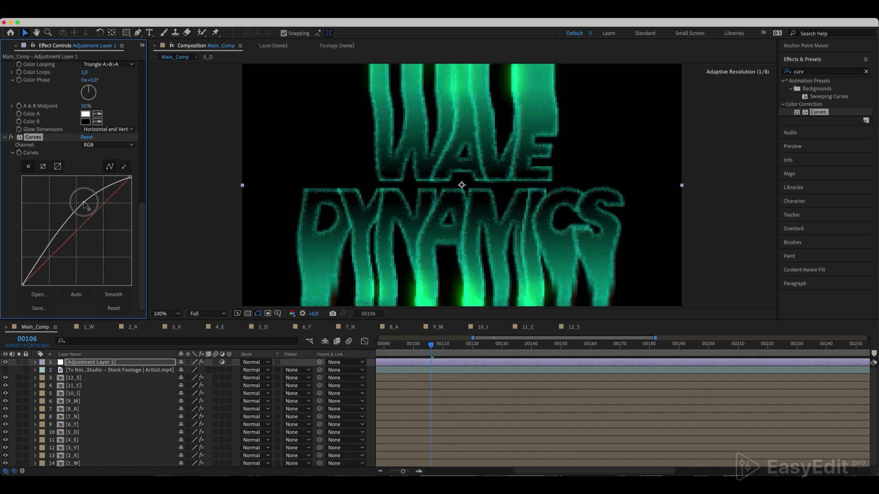
{"action": "left_click_drag", "start_coordinate": [55, 241], "coordinate": [54, 246]}
Apply the Noise effect to the adjustment layer with a noise amount of 10% and color noise turned off
{"action": "left_click", "coordinate": [866, 72]}
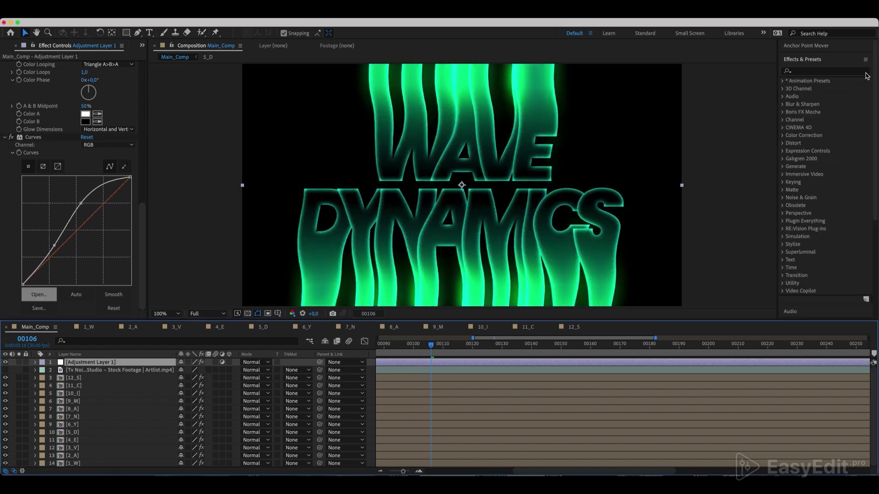
{"action": "type", "text": "noise"}
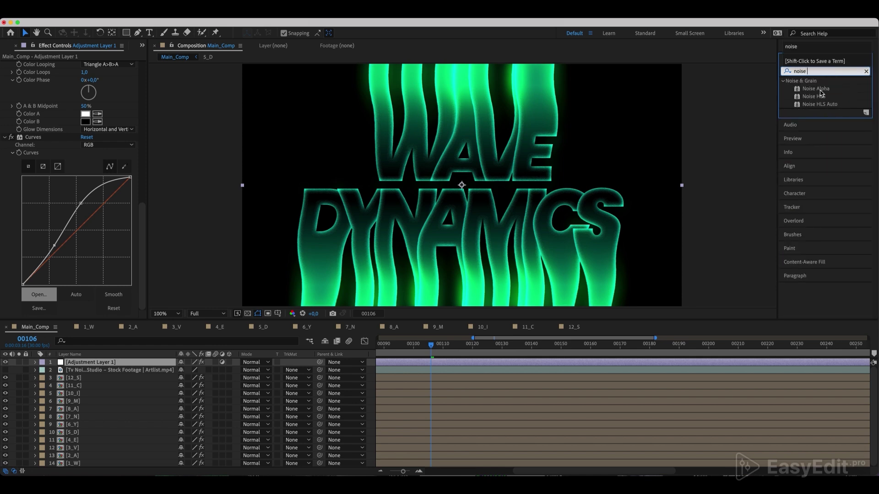
{"action": "key", "text": "BackSpace"}
{"action": "left_click", "coordinate": [817, 120]}
{"action": "left_click_drag", "start_coordinate": [818, 120], "coordinate": [119, 364]}
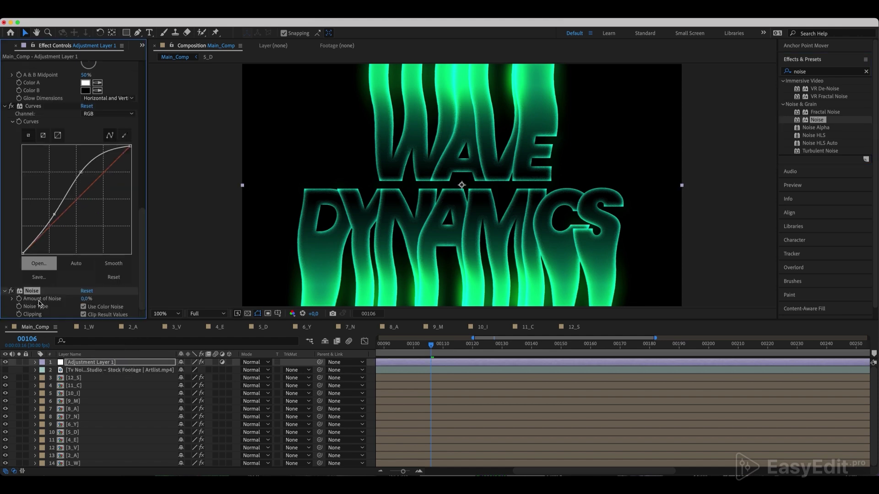
{"action": "left_click", "coordinate": [83, 299]}
{"action": "key", "text": "Return"}
{"action": "left_click", "coordinate": [83, 306]}
Apply the Posterize Time effect to the adjustment layer and adjust its frame rate
{"action": "left_click", "coordinate": [866, 71]}
{"action": "left_click", "coordinate": [848, 71]}
{"action": "type", "text": "poster"}
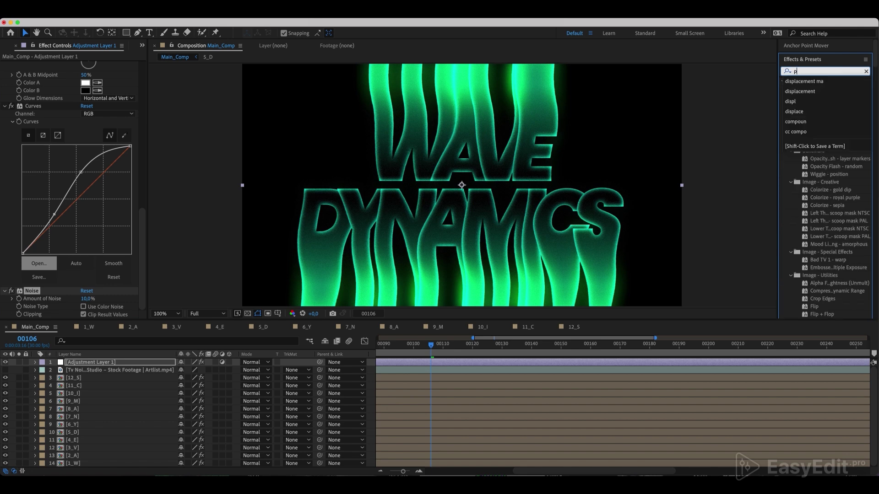
{"action": "left_click", "coordinate": [831, 105]}
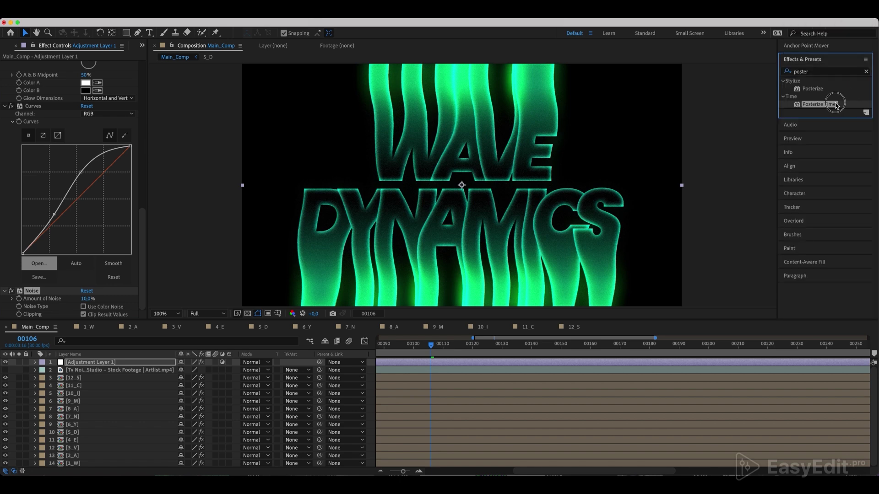
{"action": "left_click_drag", "start_coordinate": [831, 106], "coordinate": [109, 363]}
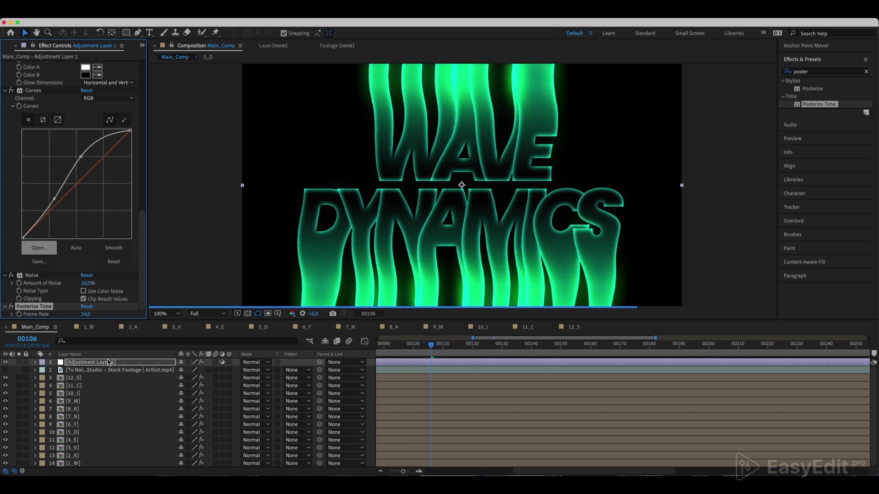
{"action": "left_click", "coordinate": [86, 315]}
{"action": "key", "text": "Return"}
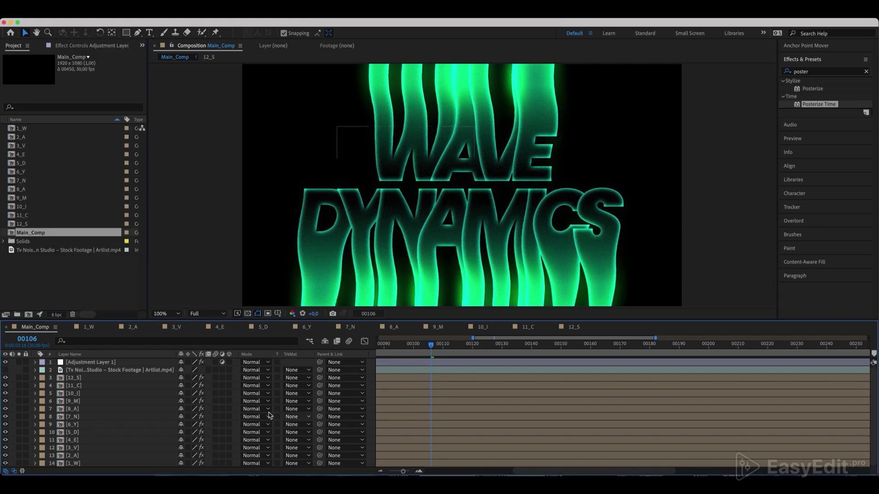
Add starting Position keyframes at frame 0 to the four WAVE letter layers, 1_W through 4_E
{"action": "left_click", "coordinate": [72, 463]}
{"action": "left_click", "coordinate": [77, 452], "text": "shift"}
{"action": "left_click", "coordinate": [73, 447], "text": "shift"}
{"action": "left_click", "coordinate": [73, 439], "text": "shift"}
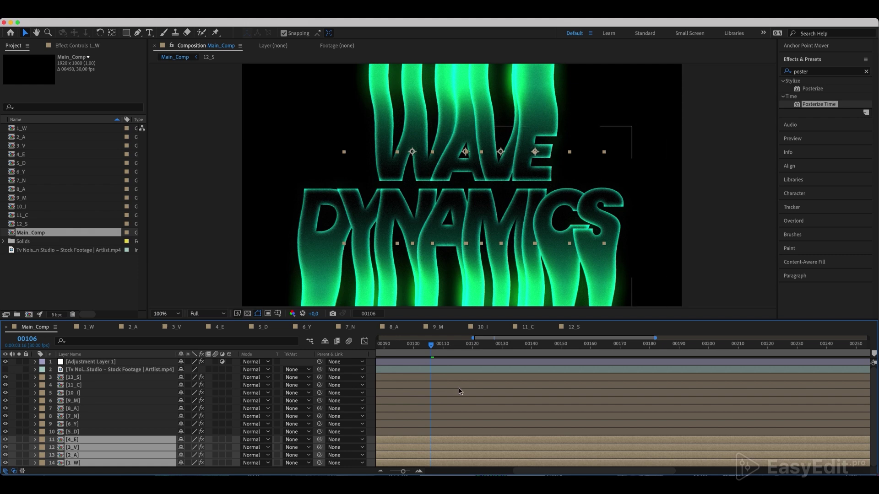
{"action": "key", "text": "Home"}
{"action": "left_click", "coordinate": [411, 349]}
{"action": "left_click_drag", "start_coordinate": [411, 349], "coordinate": [368, 352]}
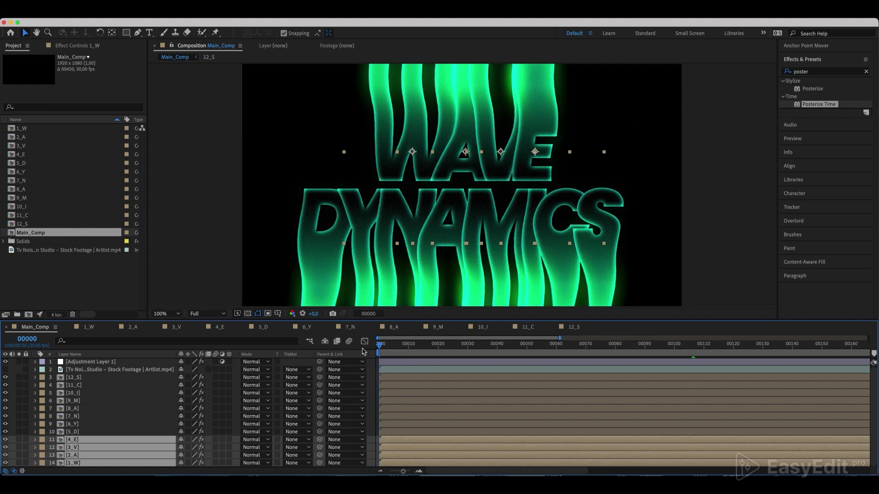
{"action": "key", "text": "grave"}
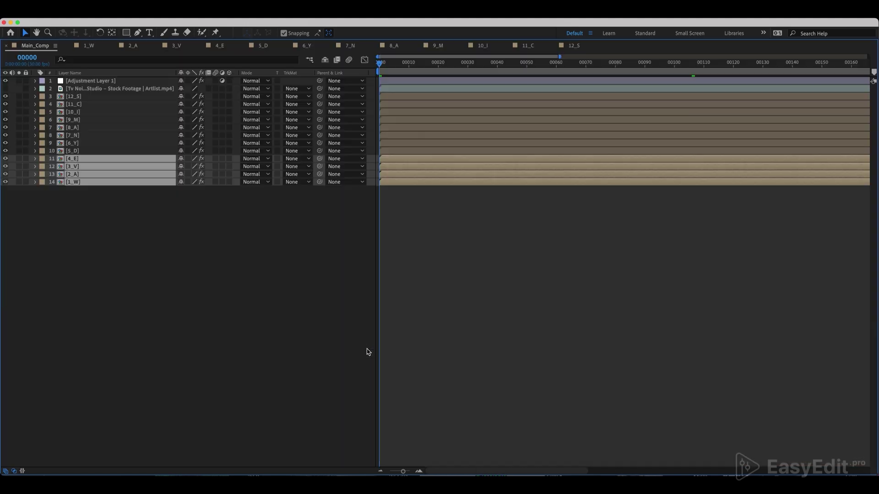
{"action": "key", "text": "p"}
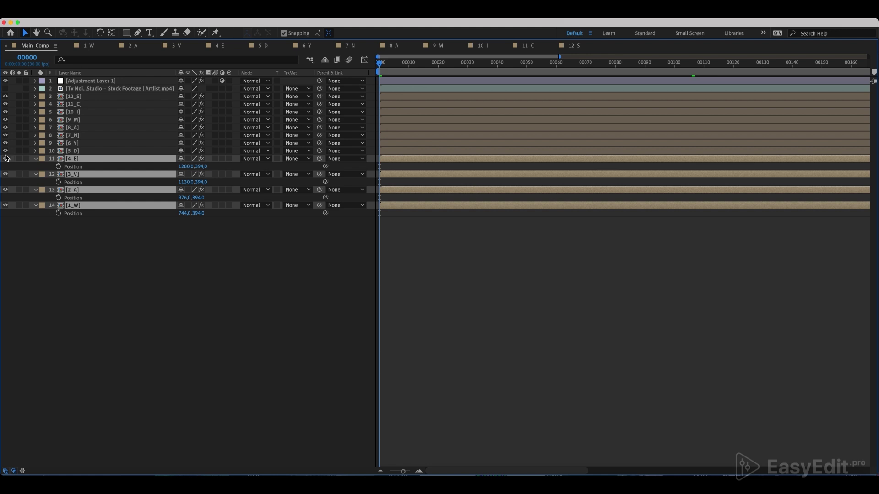
{"action": "left_click", "coordinate": [58, 167]}
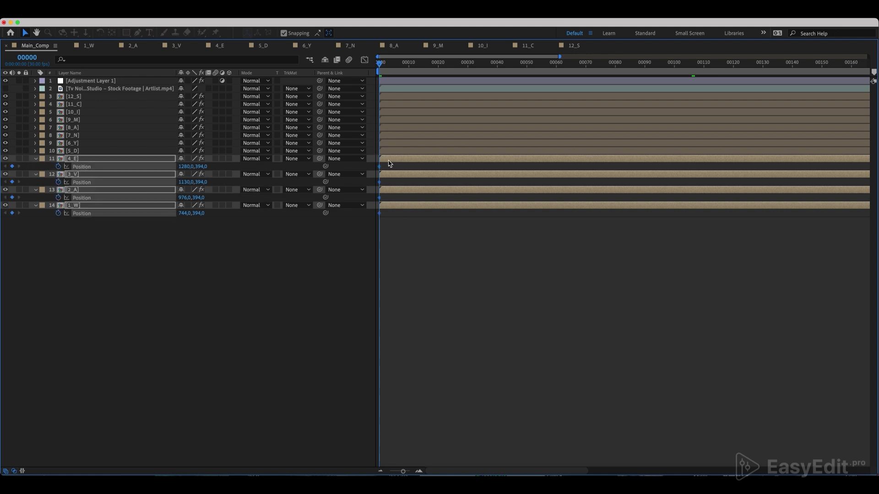
At frame 50, raise the four WAVE letter layers together by 80 px to a Y position of 314
{"action": "key", "text": "grave"}
{"action": "scroll", "coordinate": [429, 376], "scroll_direction": "down", "scroll_amount": 3}
{"action": "left_click_drag", "start_coordinate": [400, 348], "coordinate": [528, 358]}
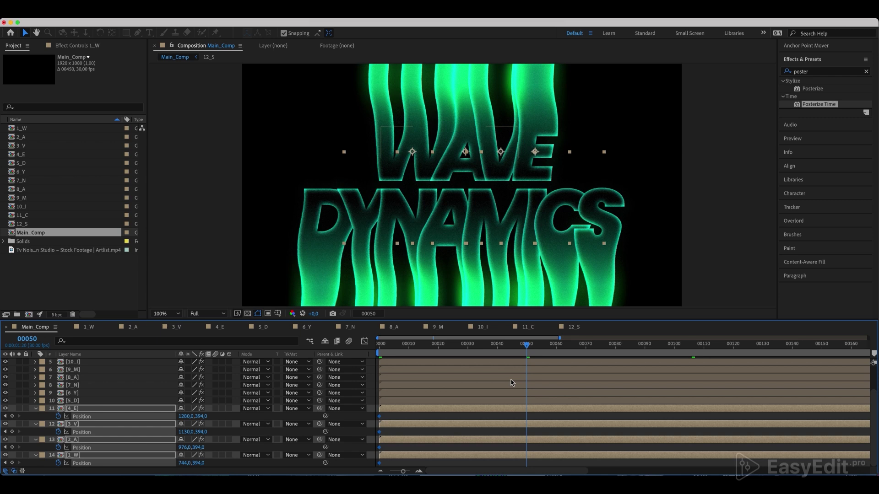
{"action": "key", "text": "shift+Up"}
{"action": "key", "text": "shift+Up"}
{"action": "key", "text": "shift+Up"}
{"action": "key", "text": "shift+Up"}
{"action": "key", "text": "shift+Up"}
{"action": "key", "text": "shift+Up"}
{"action": "key", "text": "shift+Up"}
{"action": "key", "text": "shift+Up"}
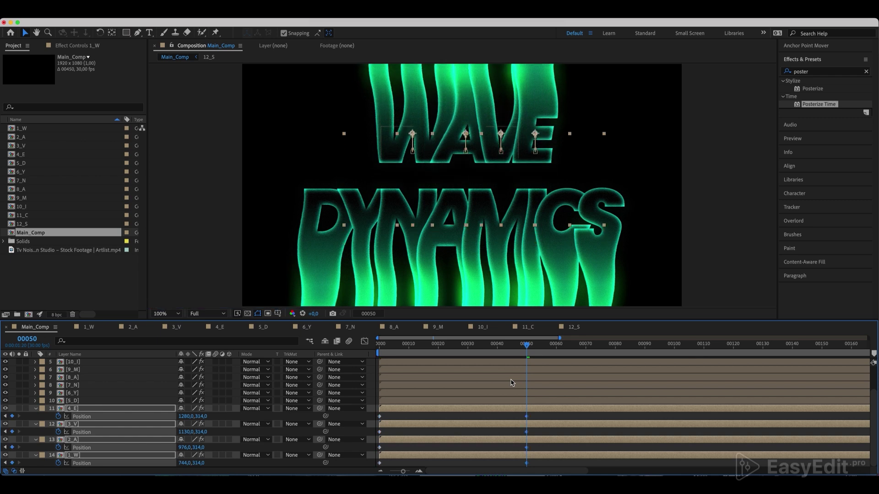
At frame 100, bring layer 4_E back down to its starting Y position of 394
{"action": "left_click_drag", "start_coordinate": [638, 350], "coordinate": [674, 352]}
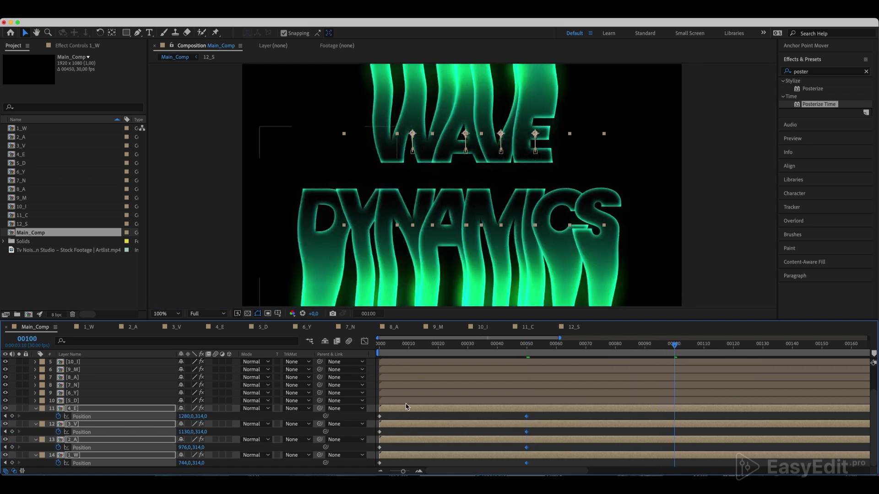
{"action": "left_click_drag", "start_coordinate": [388, 414], "coordinate": [380, 466]}
{"action": "left_click", "coordinate": [396, 416]}
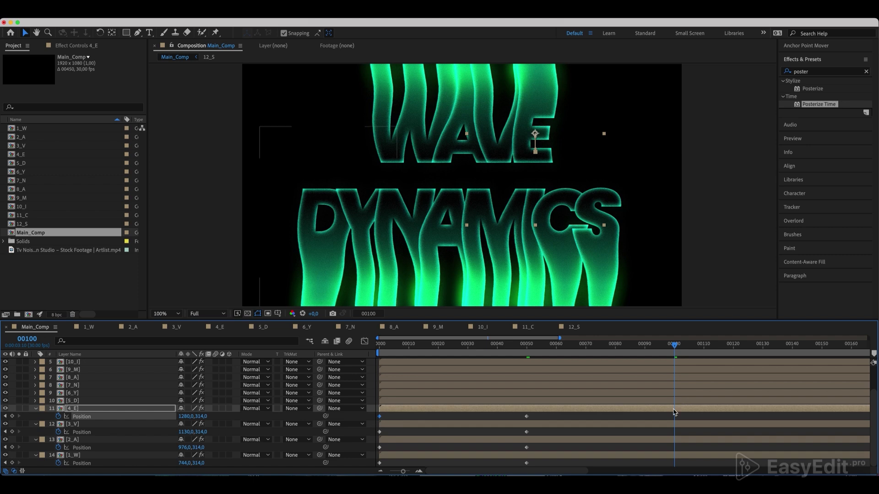
{"action": "key", "text": "shift+Down"}
{"action": "key", "text": "shift+Down"}
{"action": "key", "text": "shift+Down"}
{"action": "key", "text": "shift+Down"}
{"action": "key", "text": "shift+Down"}
{"action": "key", "text": "shift+Down"}
{"action": "key", "text": "shift+Down"}
{"action": "key", "text": "shift+Down"}
Add a Position keyframe at frame 100 that returns layer 3_V to Y 394
{"action": "left_click", "coordinate": [378, 432]}
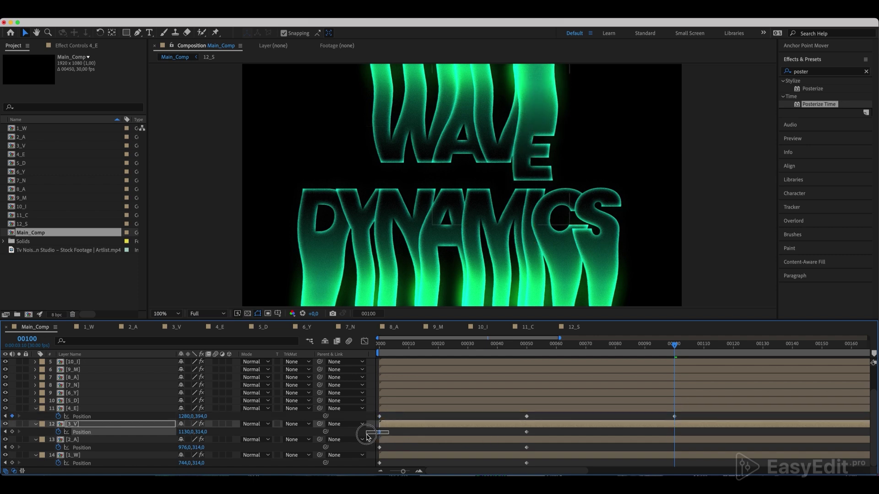
{"action": "key", "text": "shift+Down"}
{"action": "key", "text": "shift+Down"}
{"action": "key", "text": "shift+Down"}
{"action": "key", "text": "shift+Down"}
{"action": "key", "text": "shift+Down"}
{"action": "key", "text": "shift+Down"}
{"action": "key", "text": "shift+Down"}
{"action": "key", "text": "shift+Down"}
Add a Position keyframe at frame 100 that returns layer 2_A to Y 394
{"action": "left_click", "coordinate": [387, 448]}
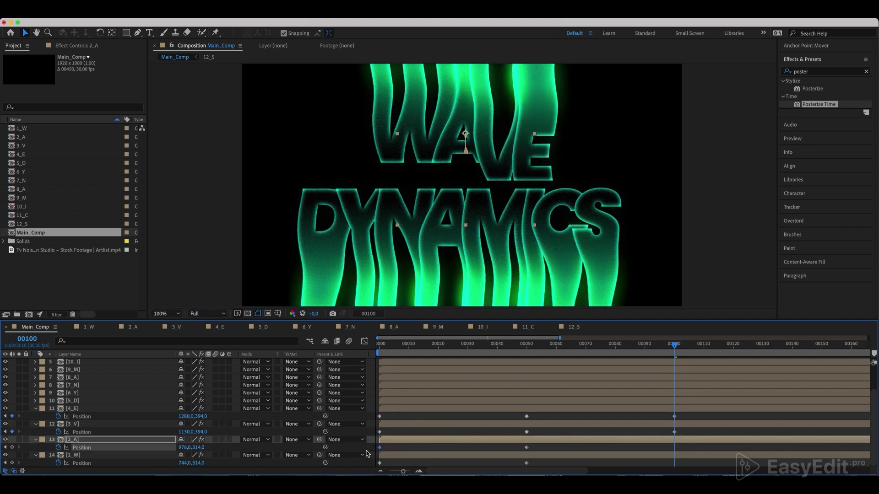
{"action": "key", "text": "shift+Down"}
{"action": "key", "text": "shift+Down"}
{"action": "key", "text": "shift+Down"}
{"action": "key", "text": "shift+Down"}
{"action": "key", "text": "shift+Down"}
{"action": "key", "text": "shift+Down"}
{"action": "key", "text": "shift+Down"}
{"action": "key", "text": "shift+Down"}
Add a Position keyframe at frame 100 that returns layer 1_W to Y 394
{"action": "left_click", "coordinate": [384, 462]}
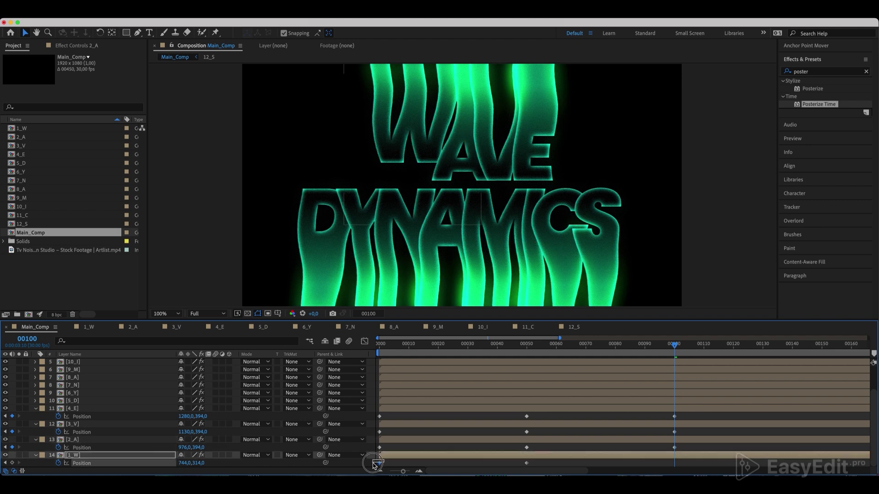
{"action": "key", "text": "shift+Down"}
{"action": "key", "text": "shift+Down"}
{"action": "key", "text": "shift+Down"}
{"action": "key", "text": "shift+Down"}
{"action": "key", "text": "shift+Down"}
{"action": "key", "text": "shift+Down"}
{"action": "key", "text": "shift+Down"}
{"action": "key", "text": "shift+Down"}
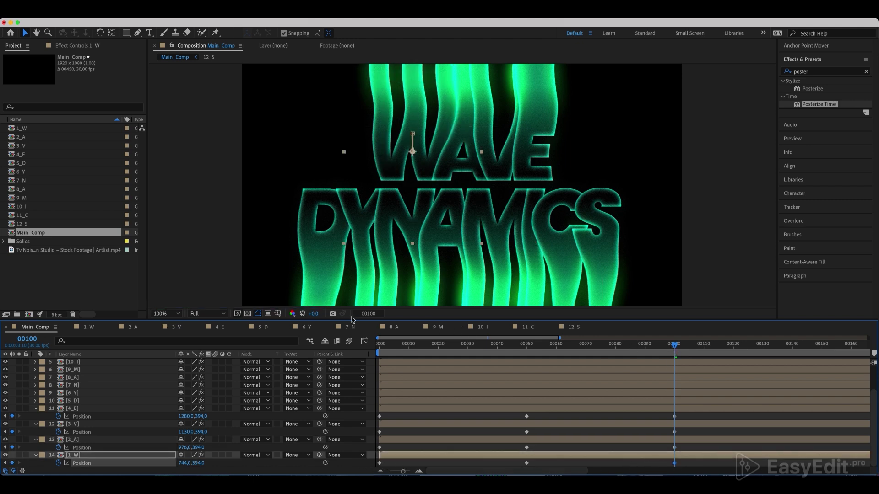
Set the preview resolution to Quarter and apply Easy Ease to all Position keyframes of the WAVE letters
{"action": "left_click", "coordinate": [207, 314]}
{"action": "left_click", "coordinate": [206, 337]}
{"action": "key", "text": "shift+Page_Up"}
{"action": "left_click_drag", "start_coordinate": [703, 420], "coordinate": [373, 469]}
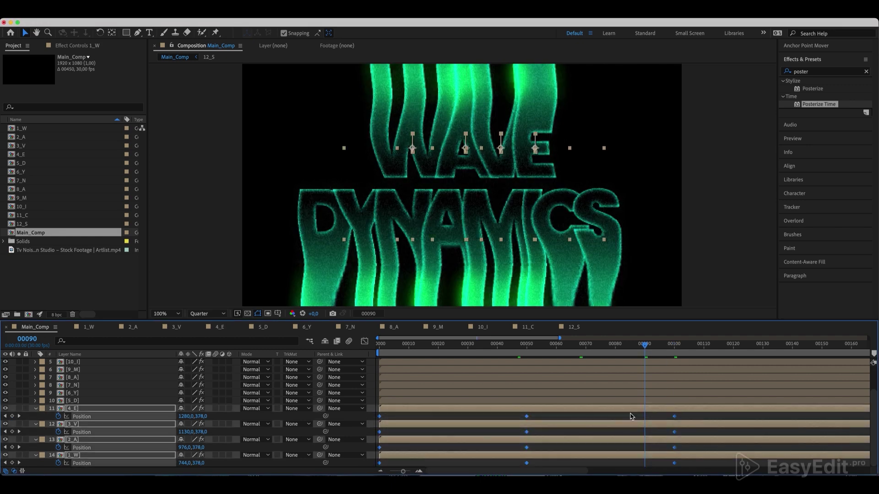
{"action": "key", "text": "F9"}
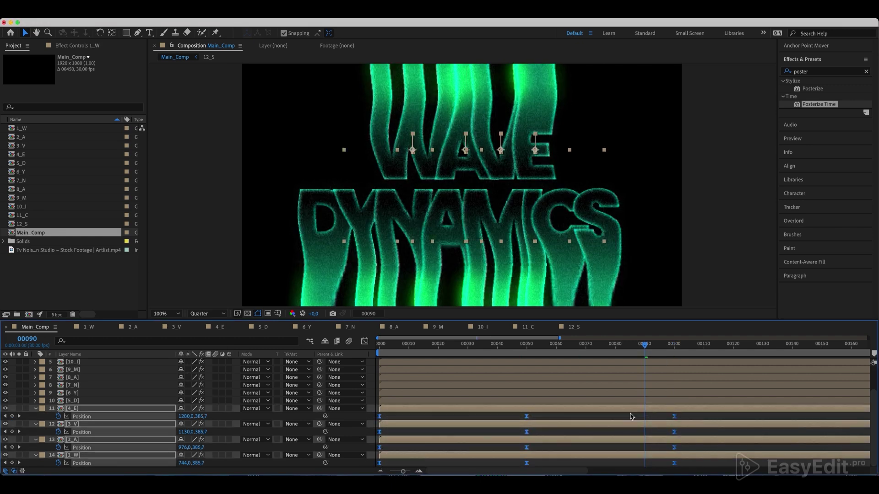
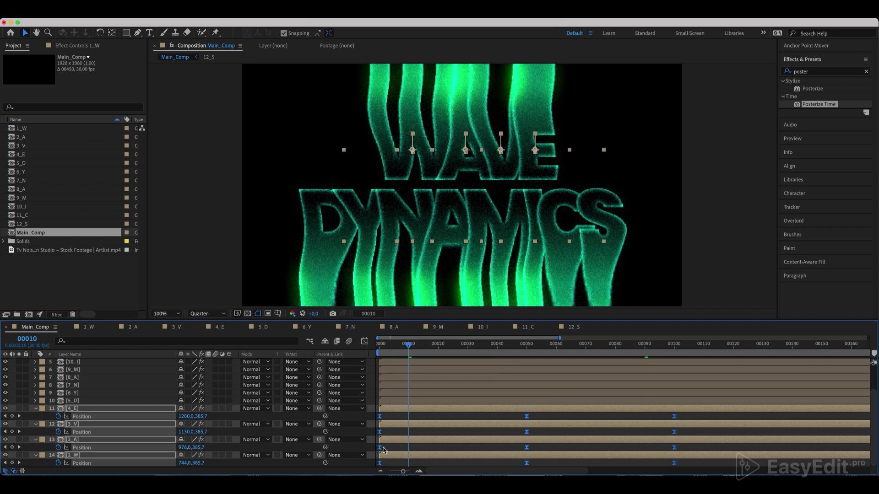
Stagger the WAVE Position keyframes so 2_A starts at frame 10, 3_V at frame 20 and 4_E at frame 30, and preview the motion
{"action": "left_click", "coordinate": [383, 449]}
{"action": "left_click", "coordinate": [85, 447]}
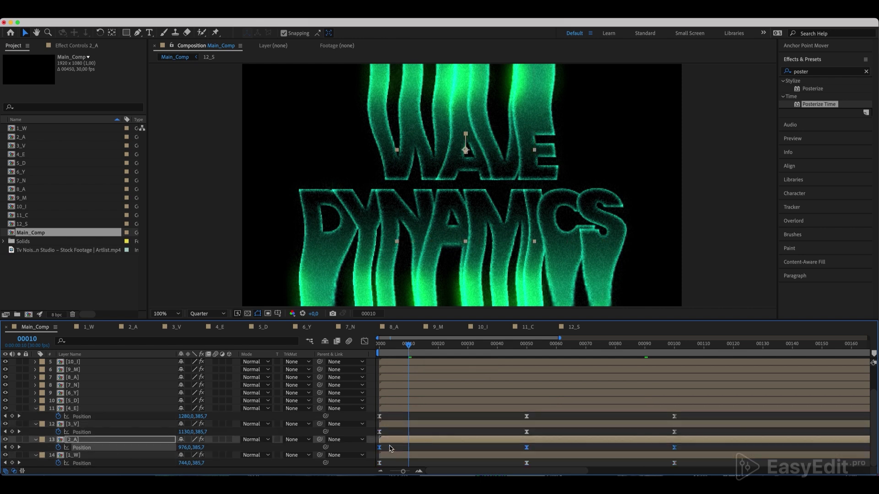
{"action": "left_click_drag", "start_coordinate": [380, 450], "coordinate": [411, 453]}
{"action": "left_click", "coordinate": [438, 350]}
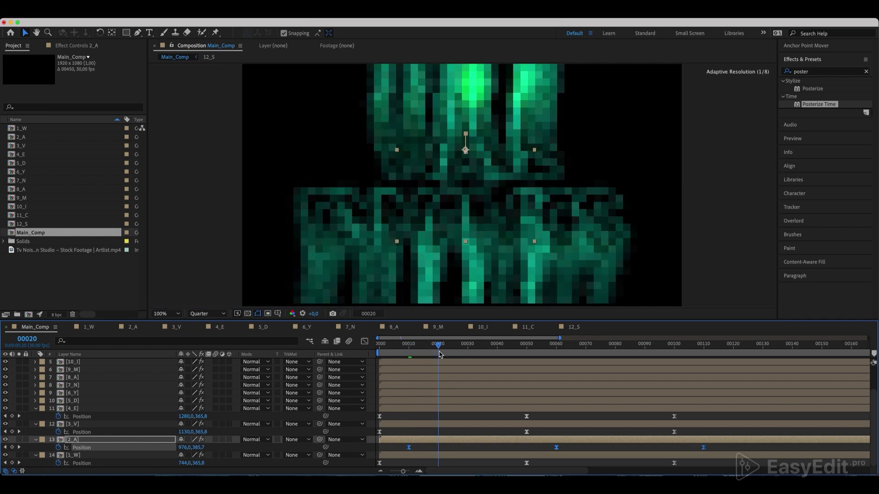
{"action": "left_click", "coordinate": [93, 433]}
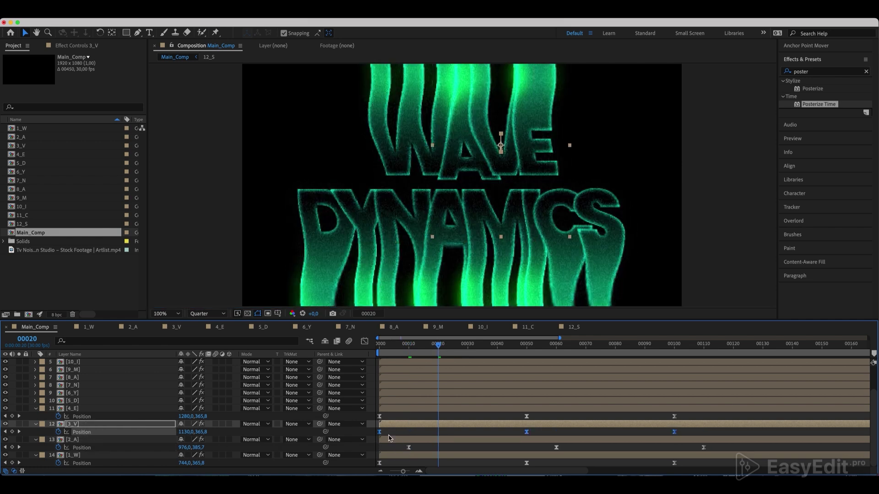
{"action": "left_click_drag", "start_coordinate": [379, 435], "coordinate": [439, 440]}
{"action": "left_click_drag", "start_coordinate": [462, 350], "coordinate": [468, 354]}
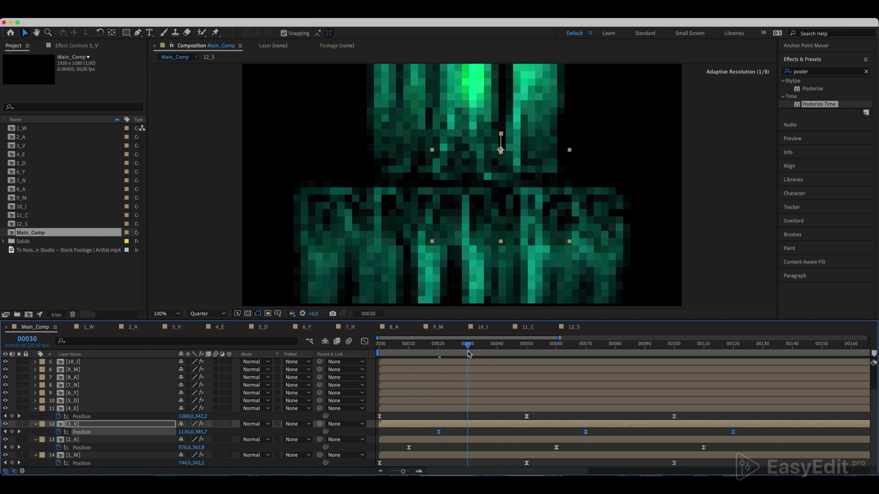
{"action": "left_click", "coordinate": [82, 417]}
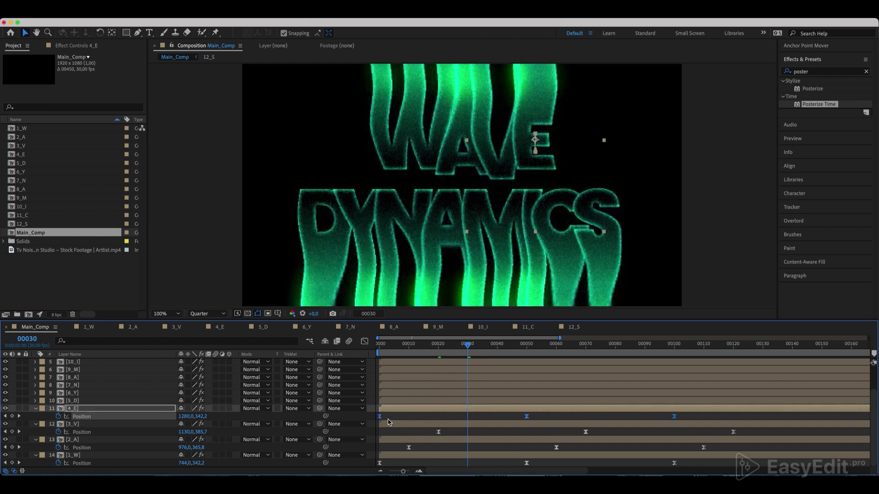
{"action": "left_click_drag", "start_coordinate": [389, 418], "coordinate": [467, 420]}
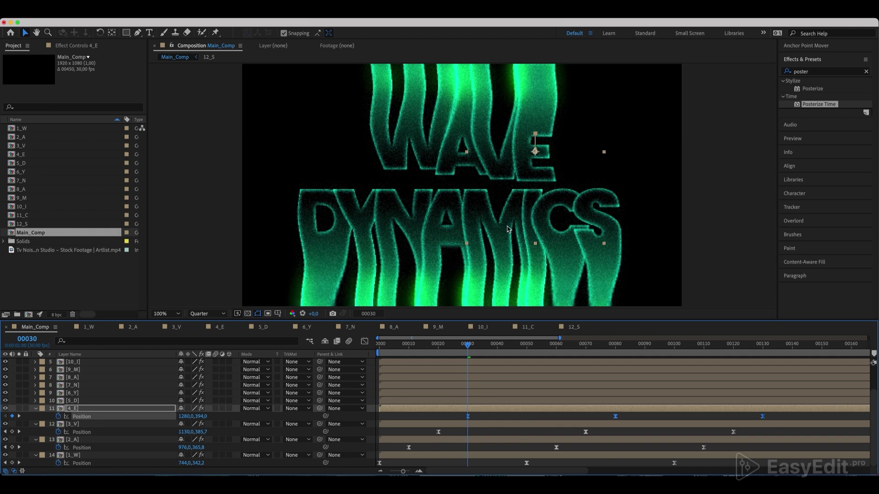
{"action": "left_click_drag", "start_coordinate": [486, 349], "coordinate": [692, 350]}
{"action": "left_click", "coordinate": [729, 349]}
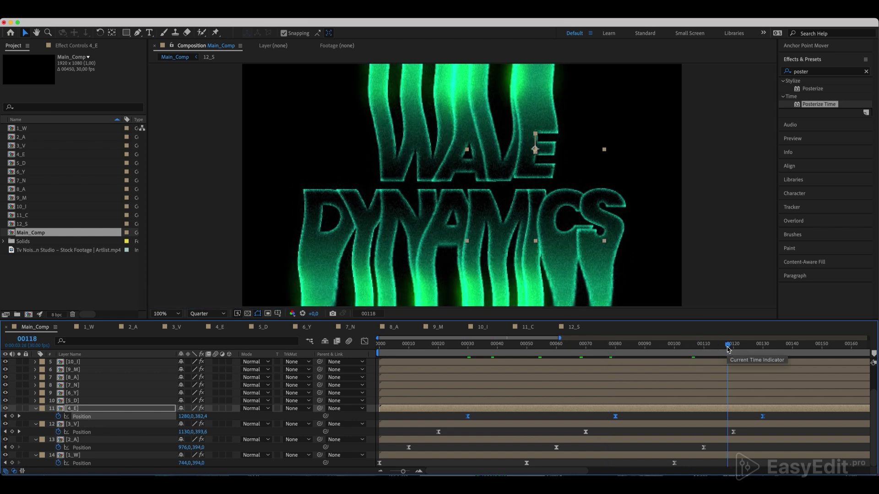
Add a loopOut() expression to the Position of layer 1_W and copy the expression text
{"action": "left_click", "coordinate": [58, 463], "text": "alt"}
{"action": "type", "text": "loop"}
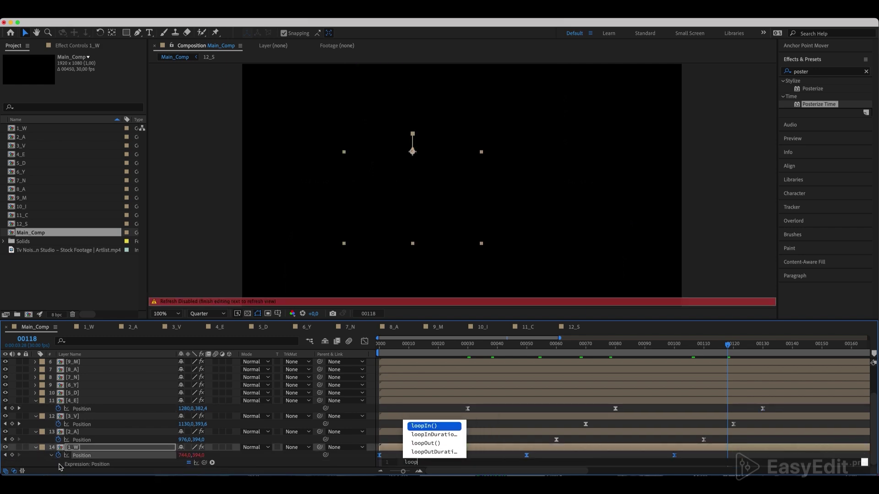
{"action": "key", "text": "Down"}
{"action": "key", "text": "Down"}
{"action": "key", "text": "Return"}
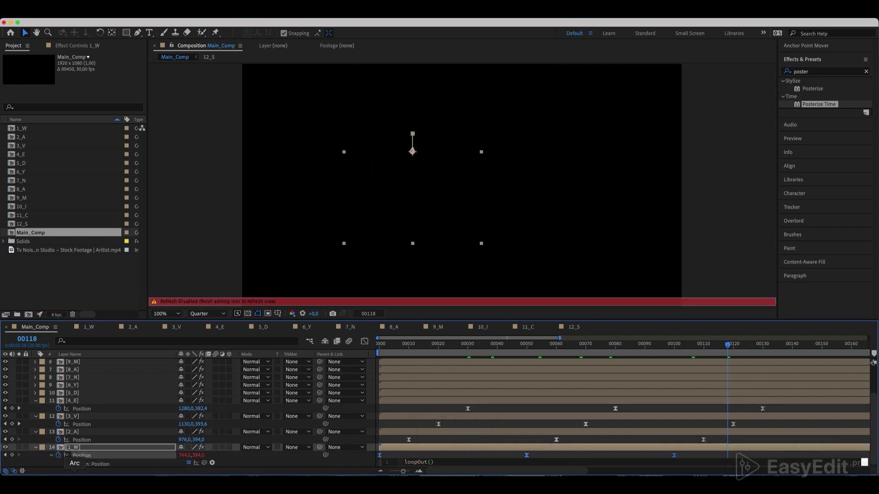
{"action": "triple_click", "coordinate": [418, 462]}
{"action": "key", "text": "ctrl+c"}
{"action": "double_click", "coordinate": [418, 462]}
{"action": "left_click", "coordinate": [422, 452]}
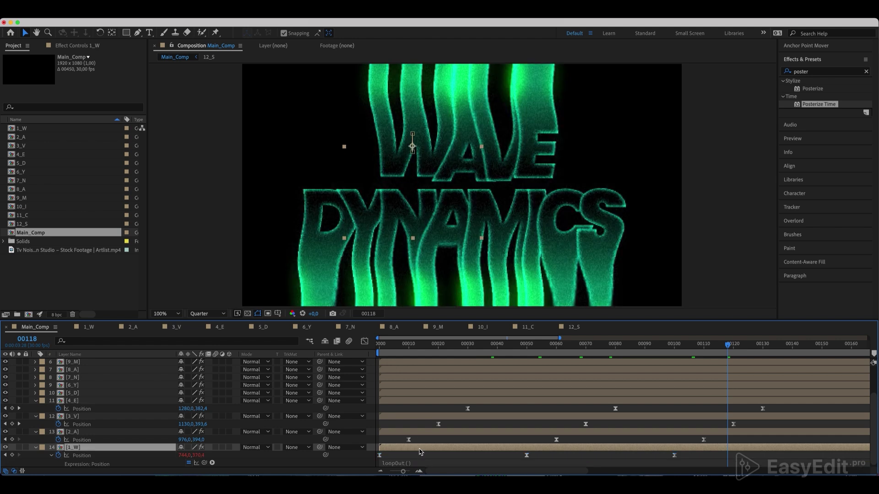
Paste the loopOut() expression into the Position of layers 2_A, 3_V and 4_E
{"action": "left_click", "coordinate": [58, 440], "text": "alt"}
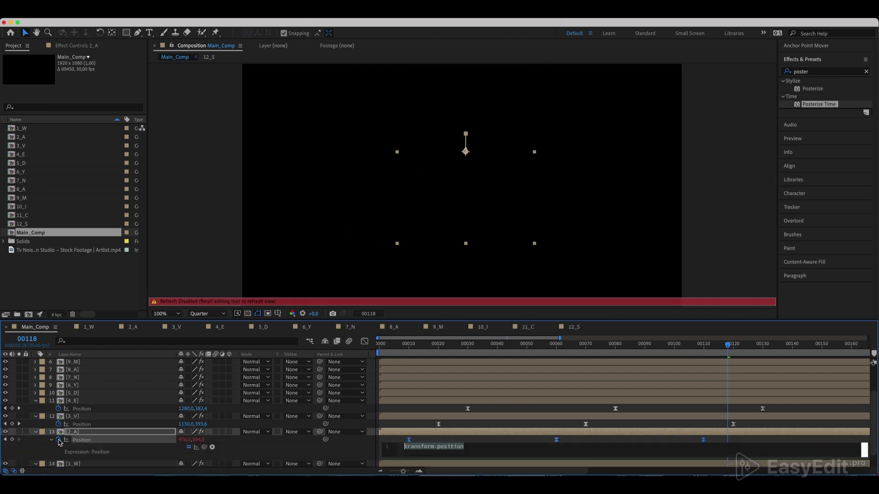
{"action": "key", "text": "ctrl+v"}
{"action": "left_click", "coordinate": [58, 424], "text": "alt"}
{"action": "key", "text": "ctrl+v"}
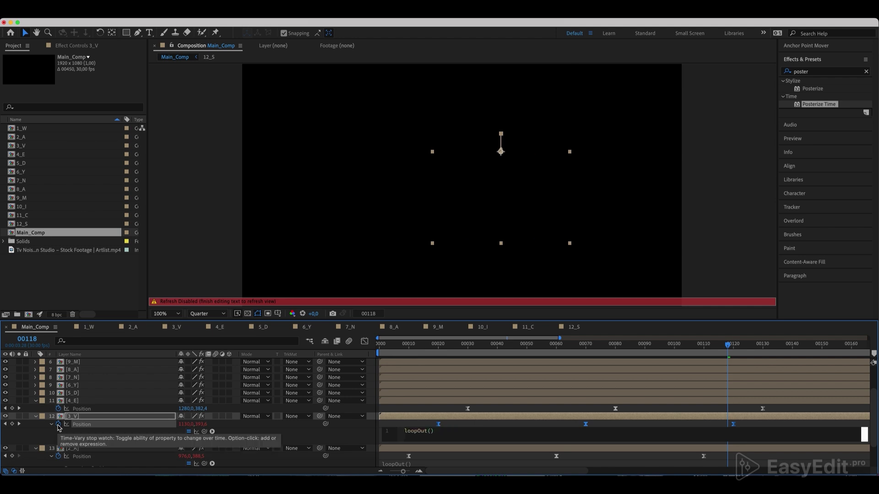
{"action": "left_click", "coordinate": [58, 409], "text": "alt"}
{"action": "key", "text": "ctrl+v"}
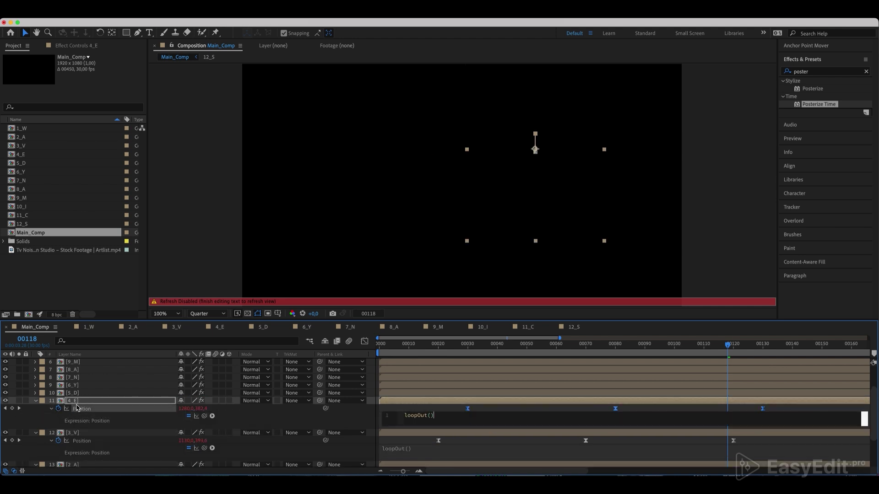
{"action": "left_click", "coordinate": [80, 402]}
{"action": "scroll", "coordinate": [84, 402], "scroll_direction": "down", "scroll_amount": 3}
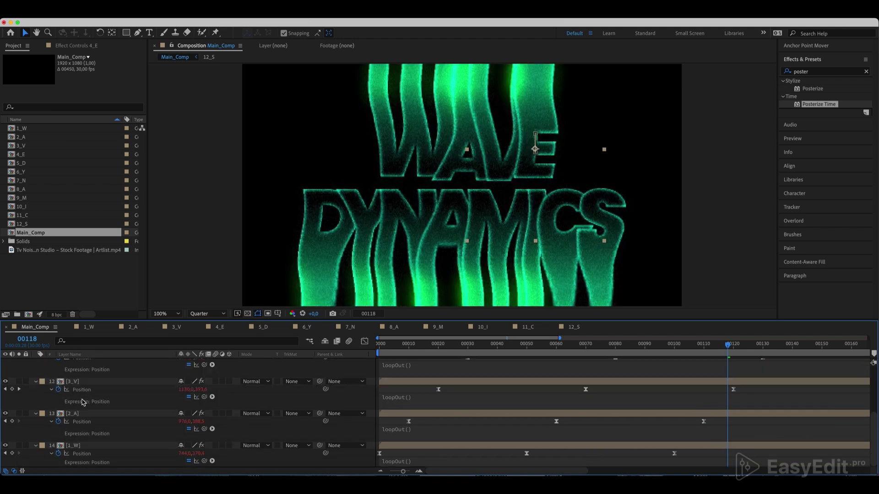
Select the DYNAMICS letter layers, 5_D through 12_S, and change their label color to green
{"action": "scroll", "coordinate": [83, 402], "scroll_direction": "up", "scroll_amount": 5}
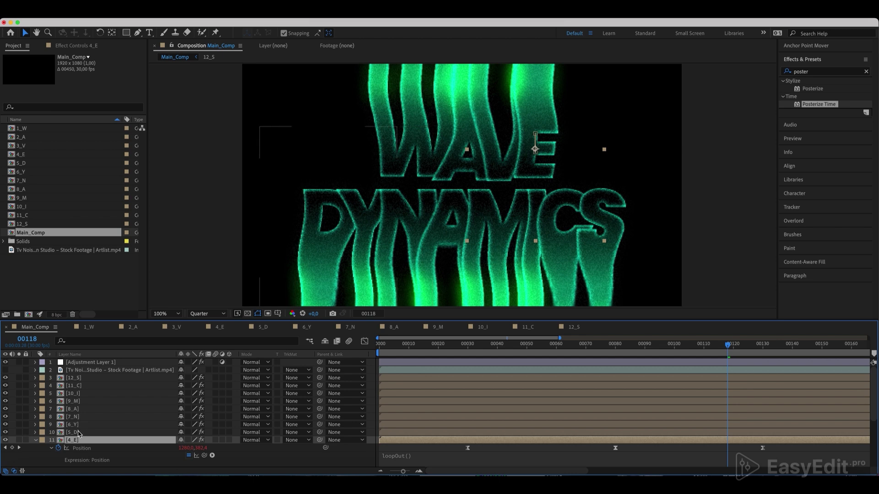
{"action": "left_click", "coordinate": [77, 432]}
{"action": "left_click", "coordinate": [77, 378], "text": "shift"}
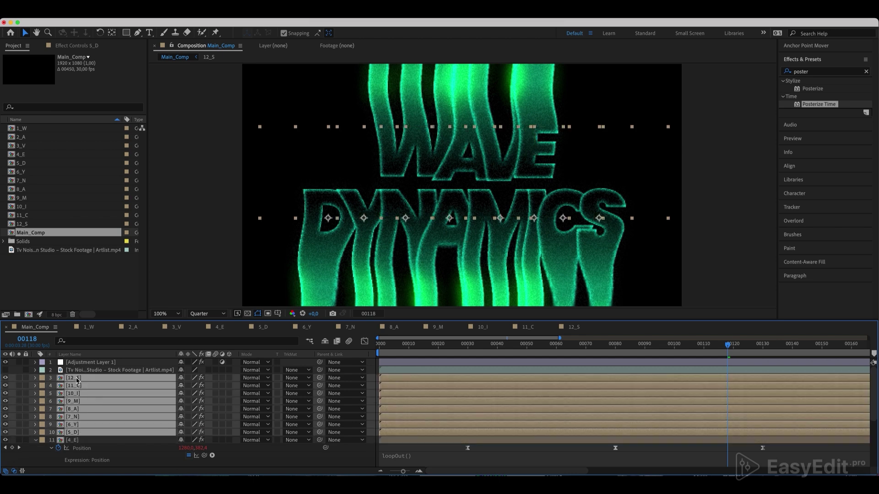
{"action": "left_click", "coordinate": [42, 379]}
{"action": "left_click", "coordinate": [68, 397]}
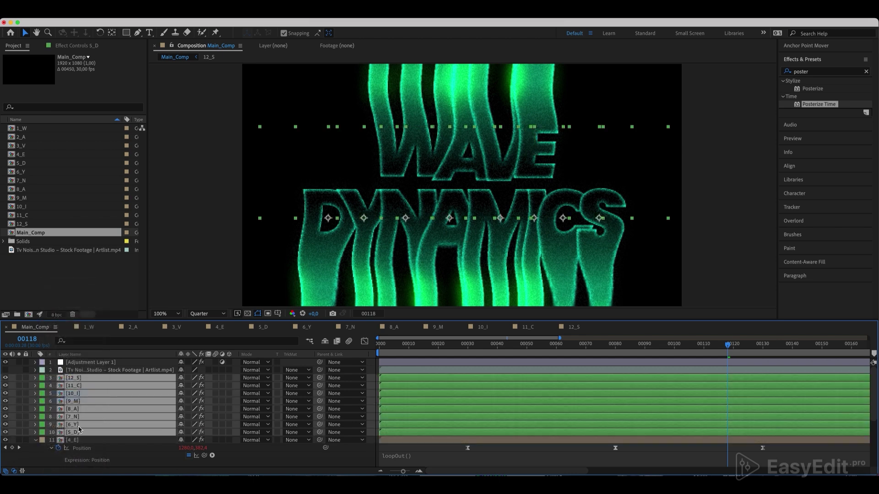
Add starting Position keyframes at frame 0 to the eight green DYNAMICS letter layers
{"action": "key", "text": "p"}
{"action": "scroll", "coordinate": [107, 425], "scroll_direction": "down", "scroll_amount": 2}
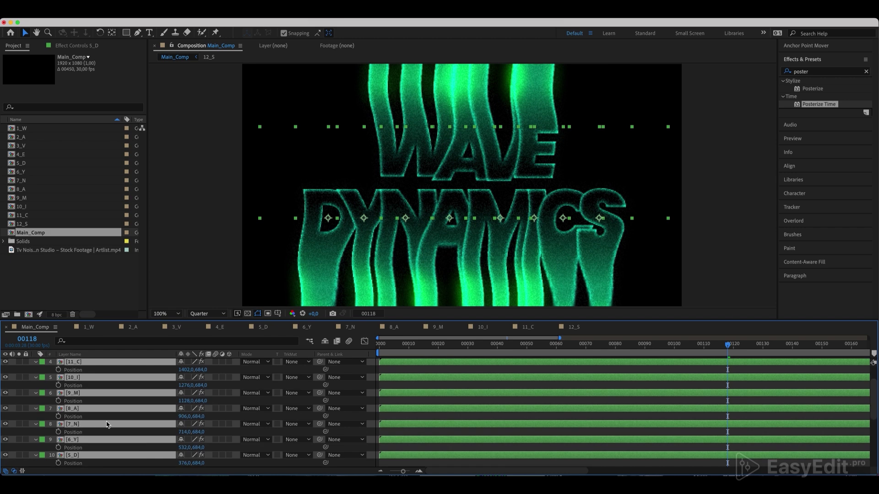
{"action": "key", "text": "z"}
{"action": "key", "text": "grave"}
{"action": "left_click_drag", "start_coordinate": [404, 66], "coordinate": [366, 73]}
{"action": "left_click", "coordinate": [58, 105]}
{"action": "key", "text": "v"}
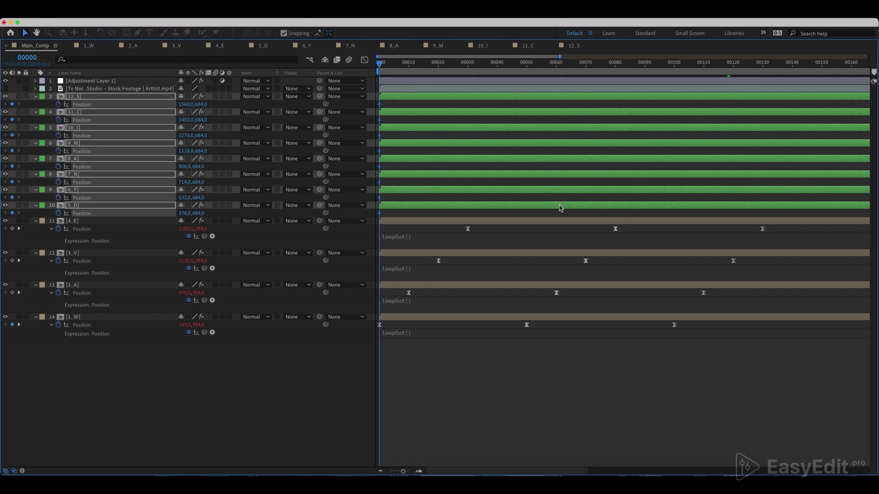
At frame 50, move the eight green DYNAMICS letters down 80 px to a Position Y of 764
{"action": "key", "text": "grave"}
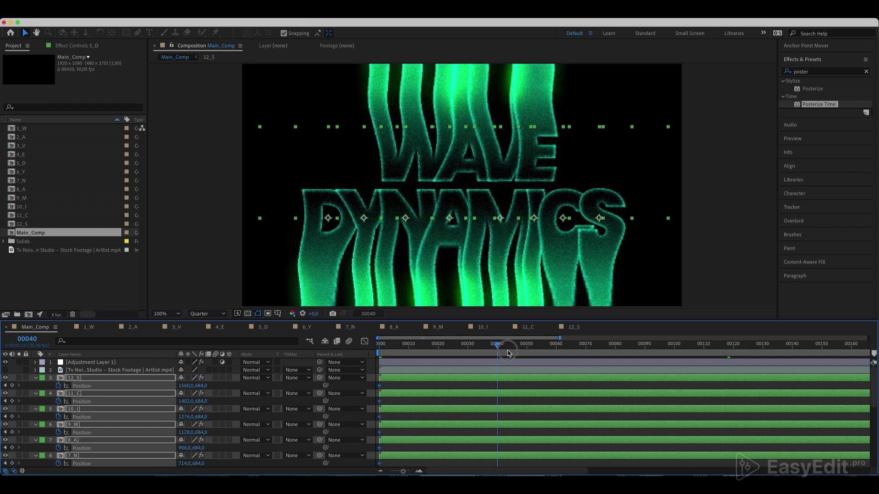
{"action": "left_click", "coordinate": [526, 351]}
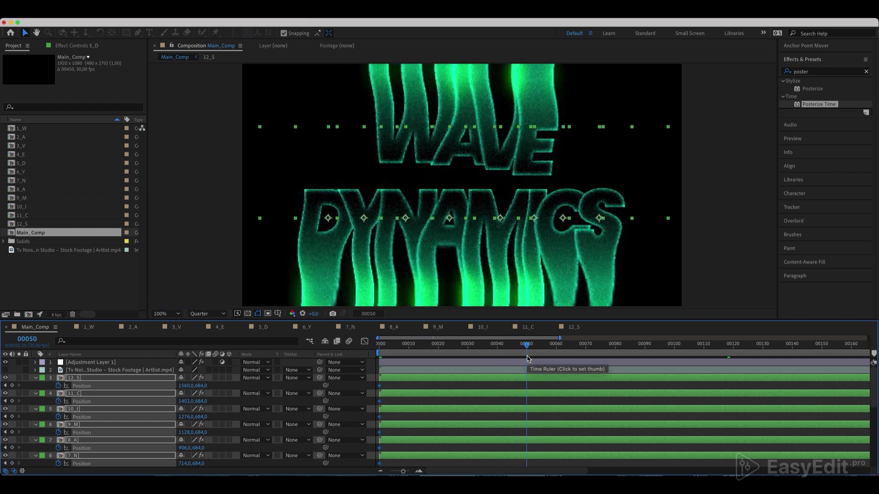
{"action": "key", "text": "shift+Down"}
{"action": "key", "text": "shift+Down"}
{"action": "key", "text": "shift+Down"}
{"action": "key", "text": "shift+Down"}
{"action": "key", "text": "shift+Down"}
{"action": "key", "text": "shift+Down"}
{"action": "key", "text": "shift+Down"}
{"action": "key", "text": "shift+Down"}
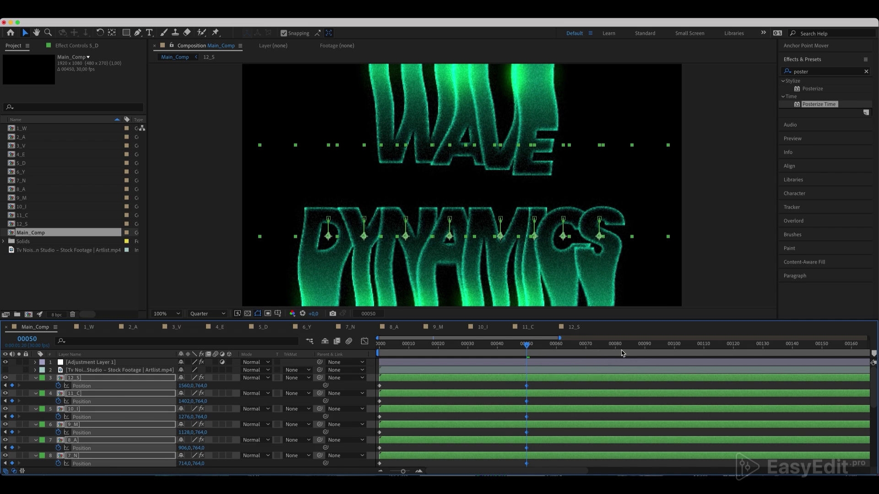
At frame 100, return layer 12_S to its starting Position Y of 684 with a new keyframe
{"action": "left_click", "coordinate": [674, 357]}
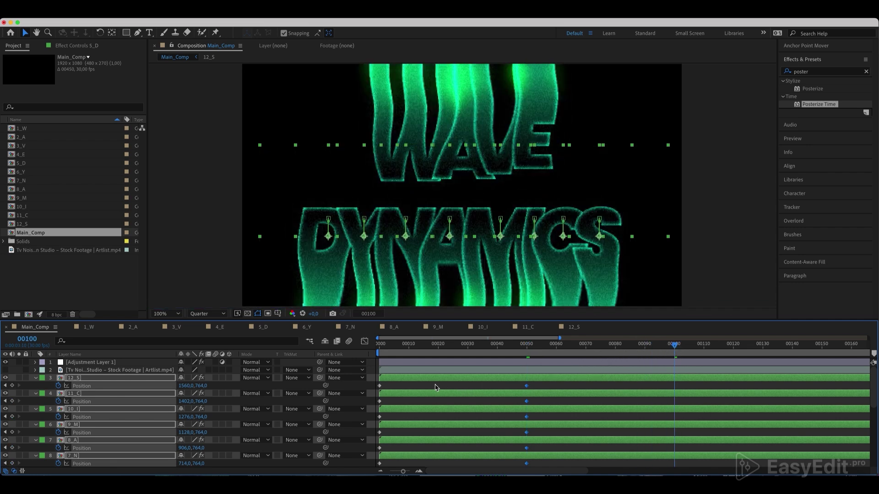
{"action": "left_click", "coordinate": [388, 388]}
{"action": "key", "text": "shift+Up"}
{"action": "key", "text": "shift+Up"}
{"action": "key", "text": "shift+Up"}
{"action": "key", "text": "shift+Up"}
{"action": "key", "text": "shift+Up"}
{"action": "key", "text": "shift+Up"}
{"action": "key", "text": "shift+Up"}
{"action": "key", "text": "shift+Up"}
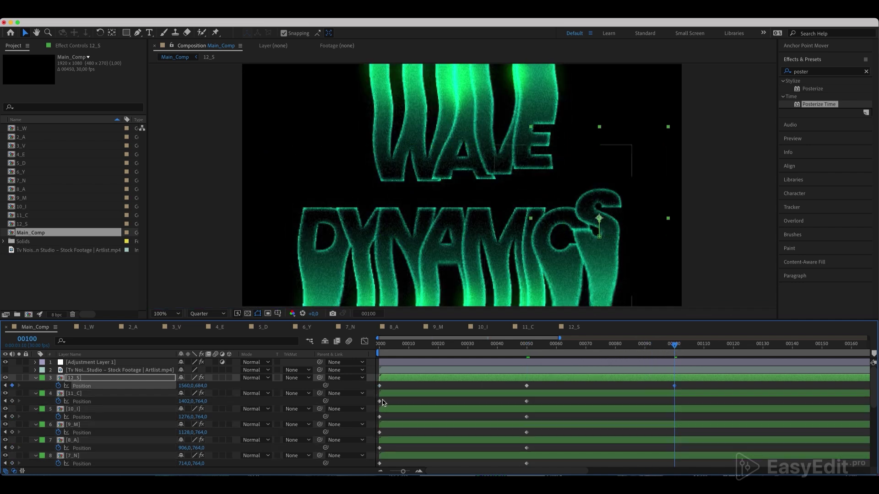
Add a Position keyframe at frame 100 on layer 11_C with the starting Y of 684
{"action": "left_click", "coordinate": [379, 402]}
{"action": "key", "text": "shift+Up"}
{"action": "key", "text": "shift+Up"}
{"action": "key", "text": "shift+Up"}
{"action": "key", "text": "shift+Up"}
{"action": "key", "text": "shift+Up"}
{"action": "key", "text": "shift+Up"}
{"action": "key", "text": "shift+Up"}
{"action": "key", "text": "shift+Up"}
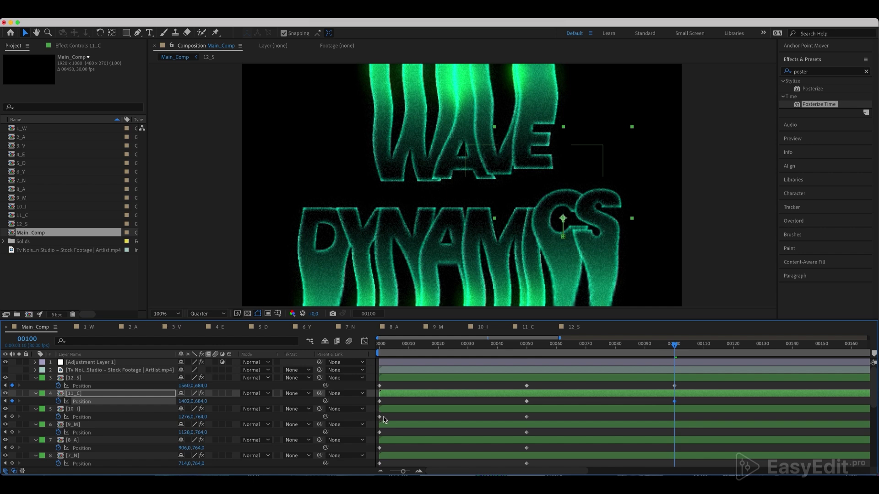
Add a Position keyframe at frame 100 on layer 10_I with the starting Y of 684
{"action": "left_click", "coordinate": [384, 417]}
{"action": "key", "text": "shift+Up"}
{"action": "key", "text": "shift+Up"}
{"action": "key", "text": "shift+Up"}
{"action": "key", "text": "shift+Up"}
{"action": "key", "text": "shift+Up"}
{"action": "key", "text": "shift+Up"}
{"action": "key", "text": "shift+Up"}
{"action": "key", "text": "shift+Up"}
Add a Position keyframe at frame 100 on layer 9_M with the starting Y of 684
{"action": "left_click", "coordinate": [371, 433]}
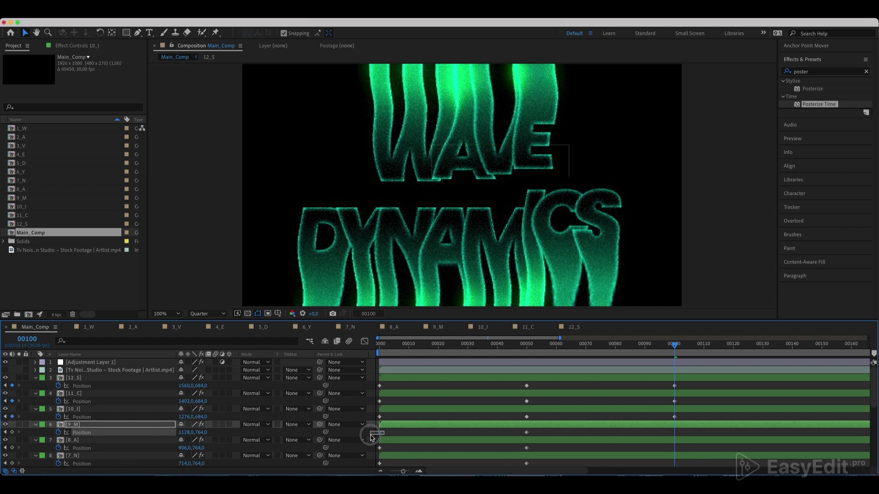
{"action": "key", "text": "shift+Up"}
{"action": "key", "text": "shift+Up"}
{"action": "key", "text": "shift+Up"}
{"action": "key", "text": "shift+Up"}
{"action": "key", "text": "shift+Up"}
{"action": "key", "text": "shift+Up"}
{"action": "key", "text": "shift+Up"}
{"action": "key", "text": "shift+Up"}
Repeat the starting Position, Y 684, as frame 100 keyframes on layers 8_A and 7_N
{"action": "scroll", "coordinate": [384, 438], "scroll_direction": "down", "scroll_amount": 3}
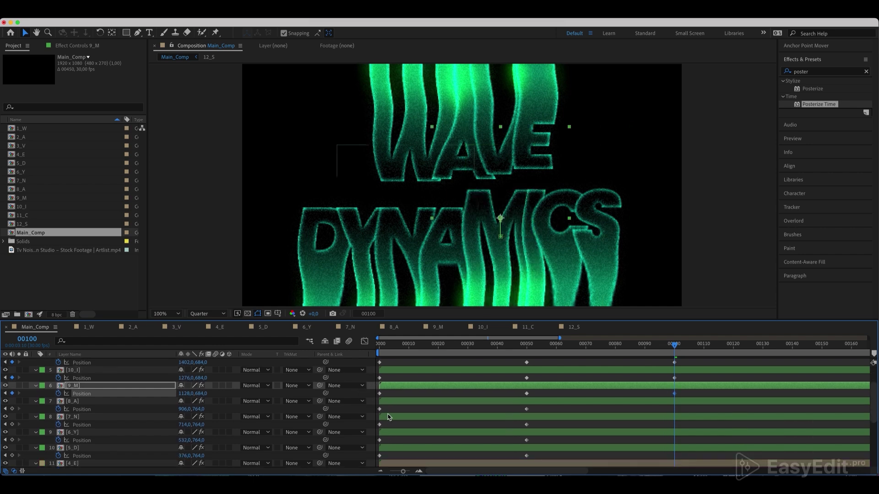
{"action": "left_click", "coordinate": [379, 409]}
{"action": "left_click", "coordinate": [379, 424]}
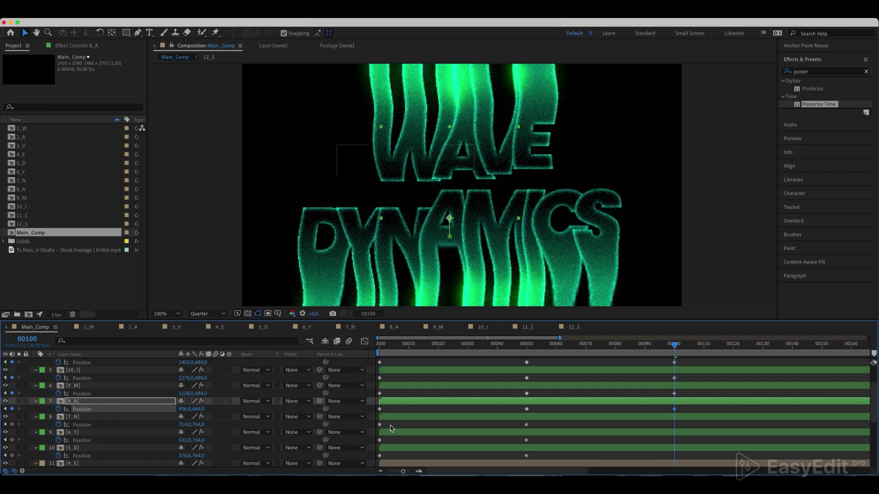
Add a Position keyframe at frame 100 on layer 6_Y with the starting Y of 684
{"action": "left_click", "coordinate": [379, 440]}
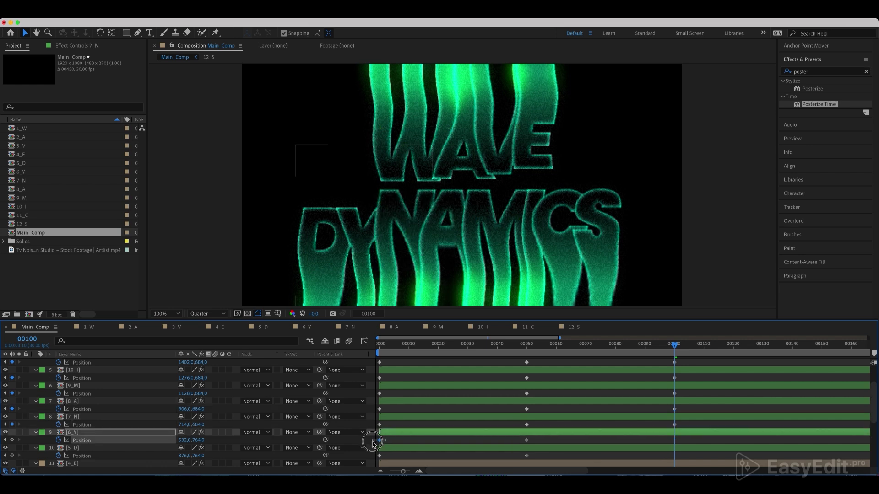
{"action": "key", "text": "shift+Up"}
{"action": "key", "text": "shift+Up"}
{"action": "key", "text": "shift+Up"}
{"action": "key", "text": "shift+Up"}
{"action": "key", "text": "shift+Up"}
{"action": "key", "text": "shift+Up"}
{"action": "key", "text": "shift+Up"}
{"action": "key", "text": "shift+Up"}
Add a Position keyframe at frame 100 on layer 5_D with the starting Y of 684
{"action": "left_click", "coordinate": [379, 456]}
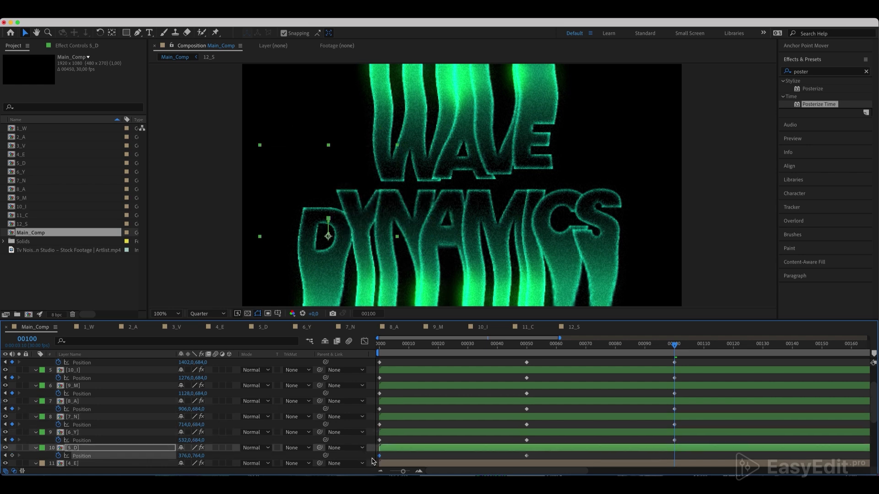
{"action": "key", "text": "shift+Up"}
{"action": "key", "text": "shift+Up"}
{"action": "key", "text": "shift+Up"}
{"action": "key", "text": "shift+Up"}
{"action": "key", "text": "shift+Up"}
{"action": "key", "text": "shift+Up"}
{"action": "key", "text": "shift+Up"}
{"action": "key", "text": "shift+Up"}
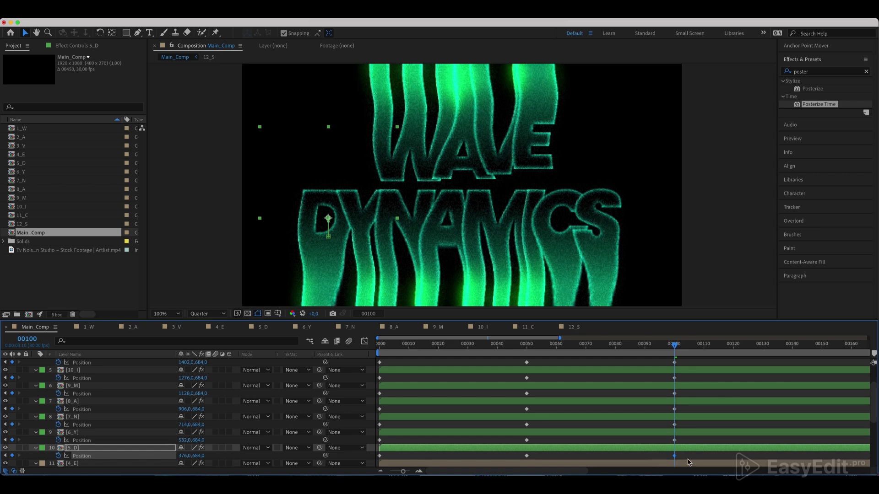
Apply Easy Ease to all Position keyframes of the green layers 5_D through 12_S
{"action": "left_click_drag", "start_coordinate": [687, 463], "coordinate": [376, 380]}
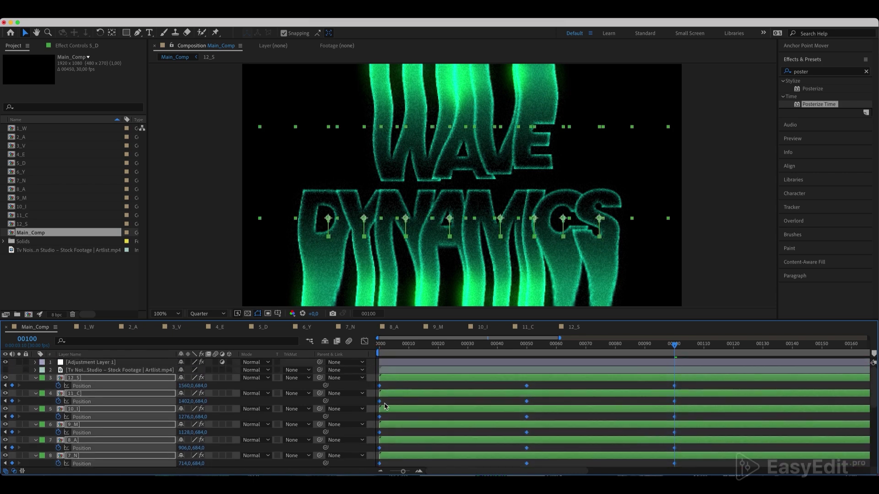
{"action": "scroll", "coordinate": [393, 406], "scroll_direction": "down", "scroll_amount": 4}
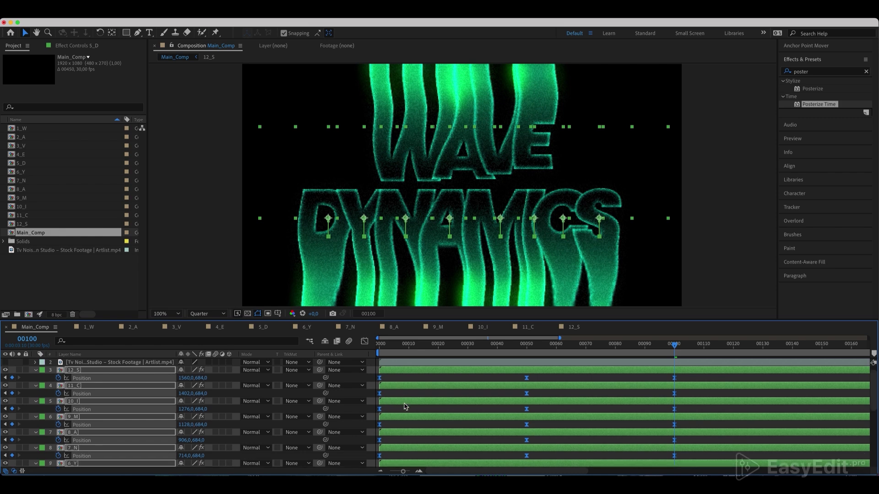
{"action": "left_click", "coordinate": [401, 437]}
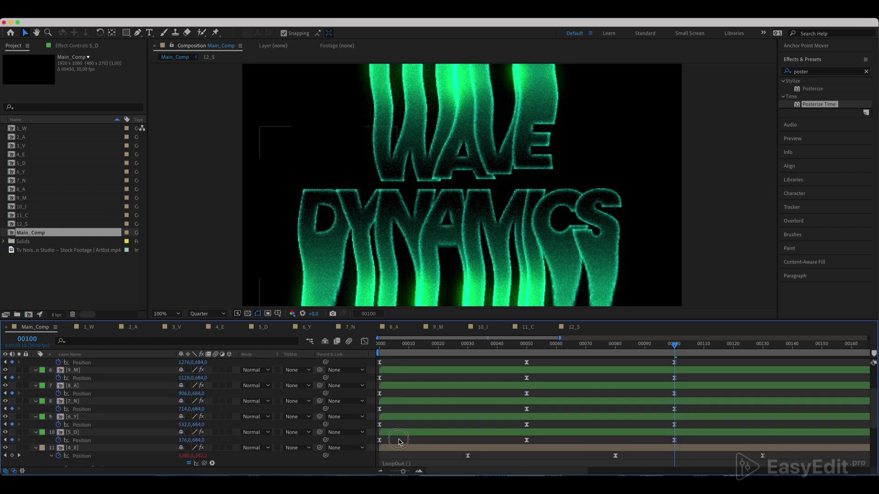
Shift the Position keyframes of layer 6_Y to start at frame 10 and those of 7_N at frame 20
{"action": "left_click_drag", "start_coordinate": [399, 349], "coordinate": [410, 353]}
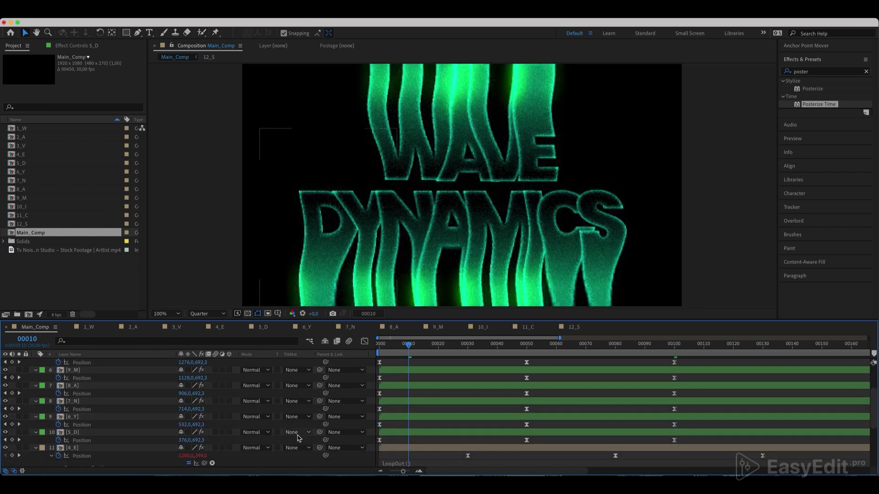
{"action": "left_click", "coordinate": [111, 425]}
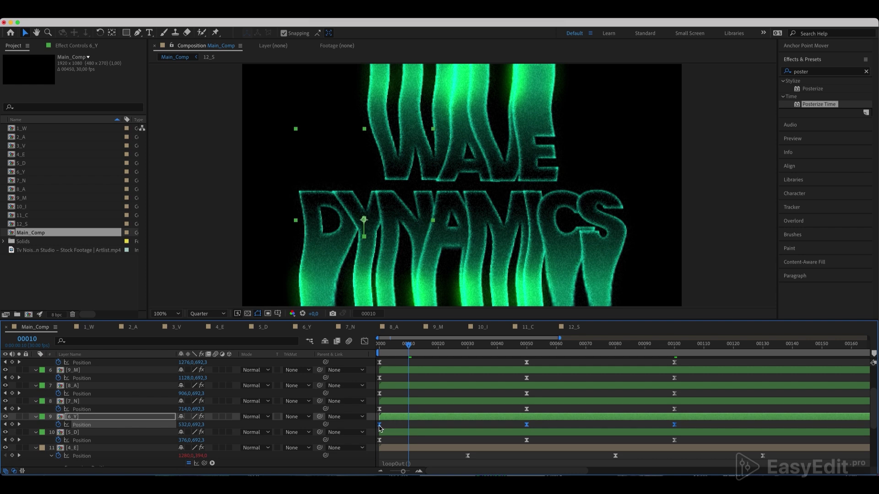
{"action": "left_click_drag", "start_coordinate": [378, 428], "coordinate": [408, 426]}
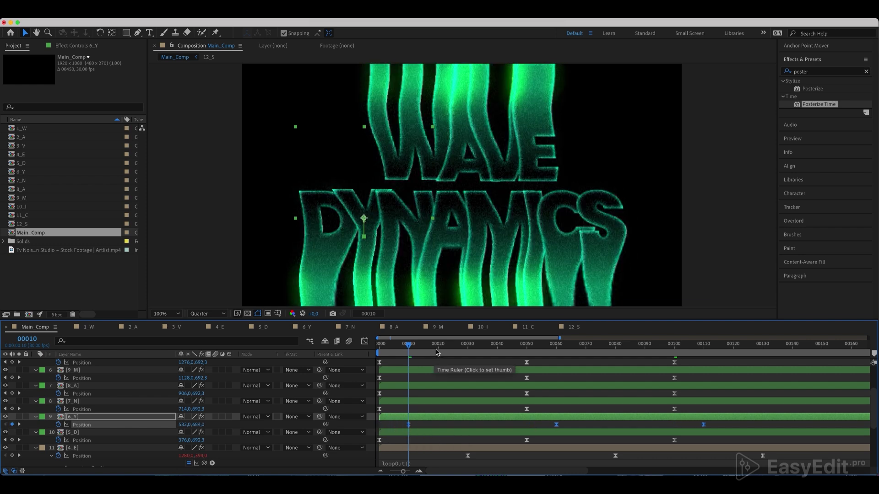
{"action": "left_click", "coordinate": [436, 352]}
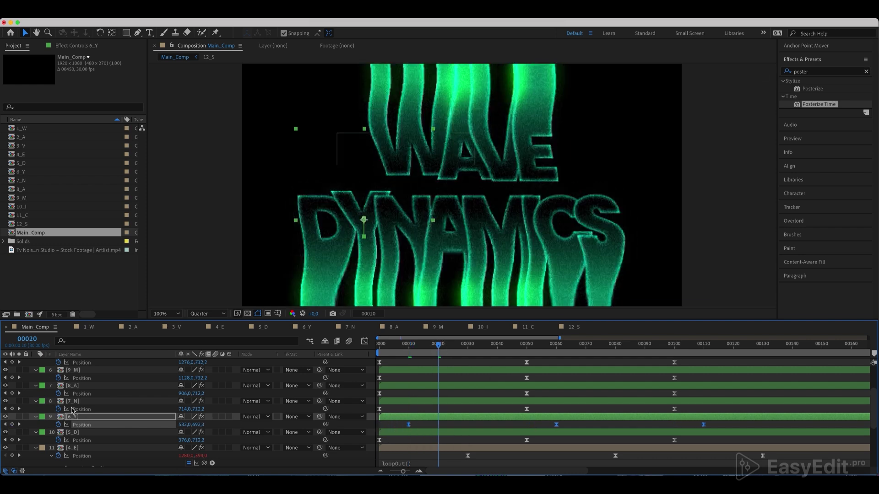
{"action": "left_click", "coordinate": [81, 409]}
{"action": "left_click_drag", "start_coordinate": [378, 409], "coordinate": [438, 409]}
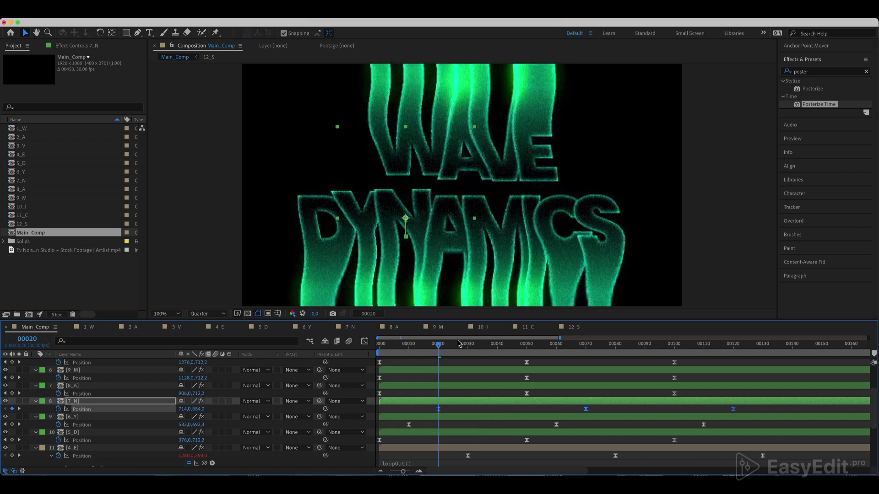
Shift the Position keyframes of layer 8_A to start at frame 30 and those of 9_M at frame 40
{"action": "left_click", "coordinate": [467, 348]}
{"action": "left_click", "coordinate": [81, 393]}
{"action": "left_click_drag", "start_coordinate": [379, 394], "coordinate": [467, 394]}
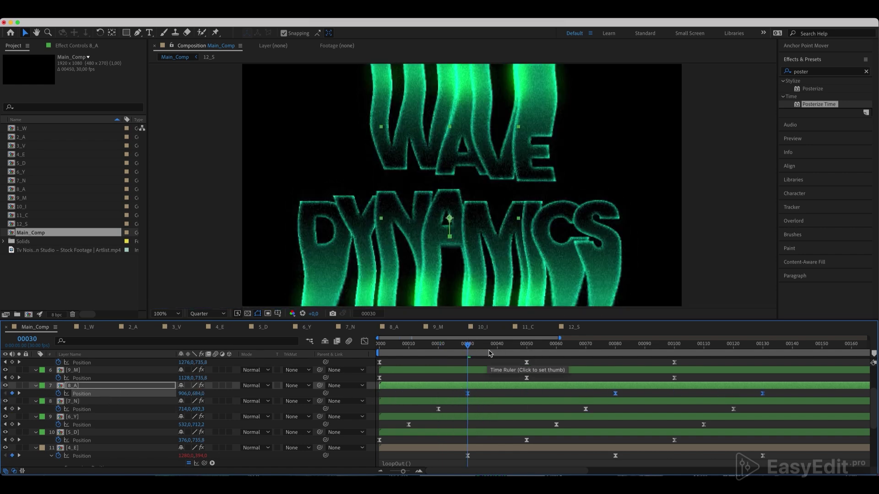
{"action": "left_click", "coordinate": [497, 348]}
{"action": "left_click", "coordinate": [81, 378]}
{"action": "left_click_drag", "start_coordinate": [379, 378], "coordinate": [497, 378]}
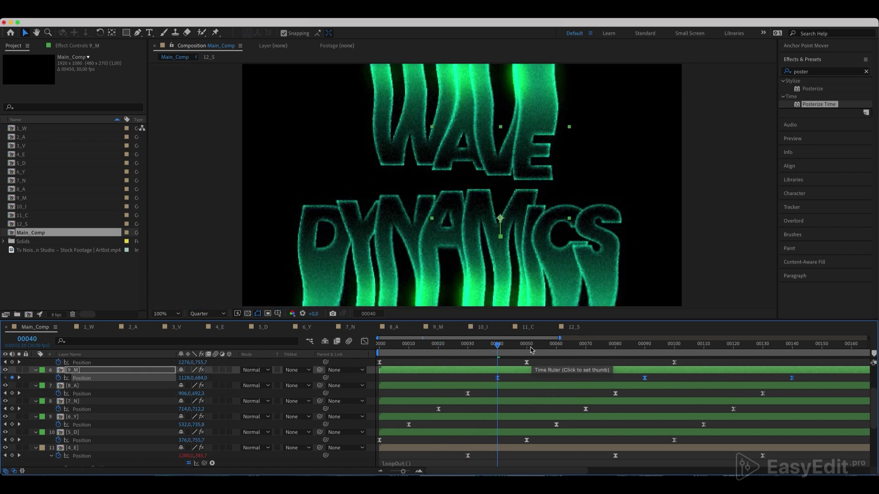
Shift the Position keyframes of layers 10_I, 11_C and 12_S to start at frames 50, 60 and 70 respectively
{"action": "left_click", "coordinate": [526, 349]}
{"action": "scroll", "coordinate": [527, 402], "scroll_direction": "up", "scroll_amount": 3}
{"action": "left_click", "coordinate": [81, 409]}
{"action": "left_click_drag", "start_coordinate": [379, 409], "coordinate": [528, 409]}
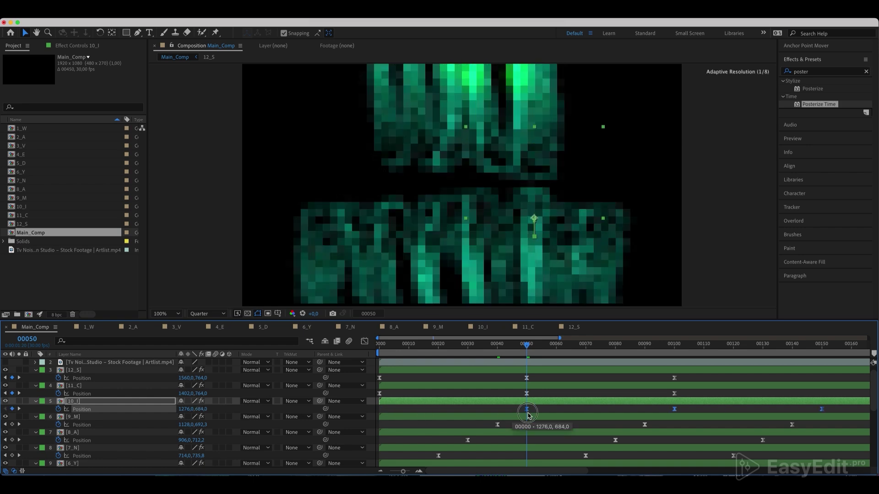
{"action": "left_click", "coordinate": [556, 349]}
{"action": "left_click", "coordinate": [81, 394]}
{"action": "left_click_drag", "start_coordinate": [379, 394], "coordinate": [557, 394]}
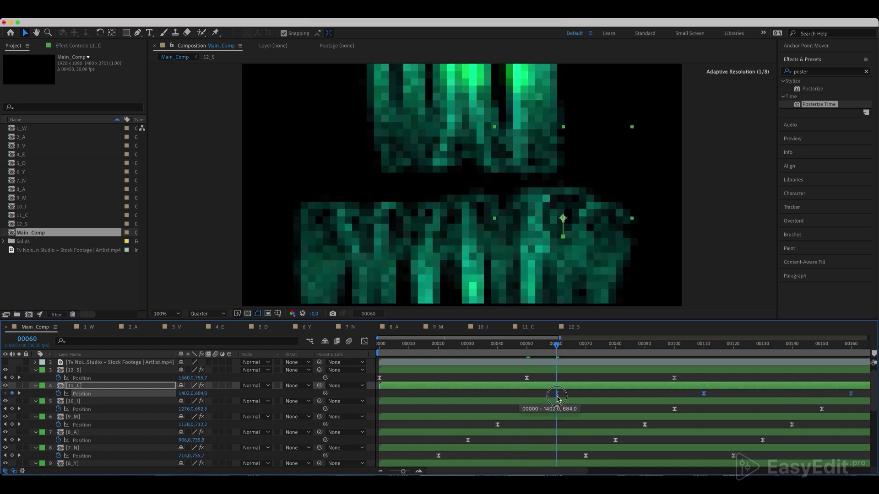
{"action": "left_click", "coordinate": [585, 349]}
{"action": "left_click", "coordinate": [82, 378]}
{"action": "left_click_drag", "start_coordinate": [380, 378], "coordinate": [572, 390]}
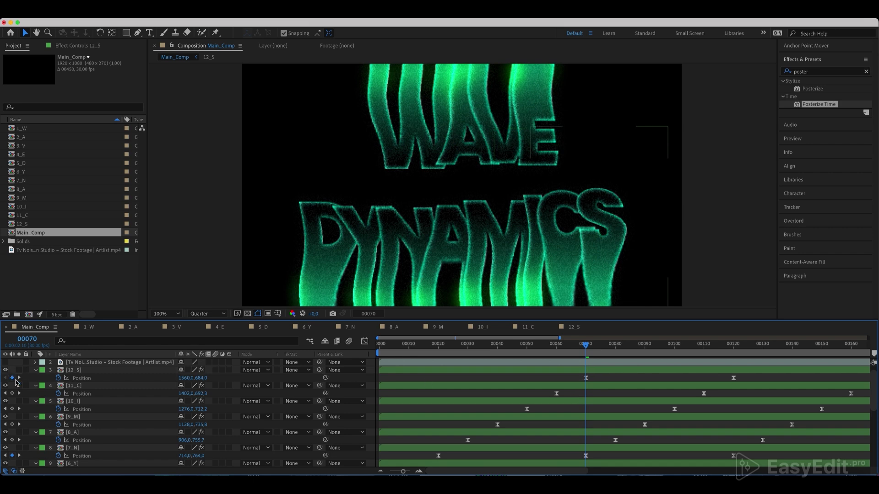
Add a loopOut() expression to the Position of layer 12_S and copy the expression text
{"action": "left_click", "coordinate": [58, 378], "text": "alt"}
{"action": "type", "text": "loopOut()"}
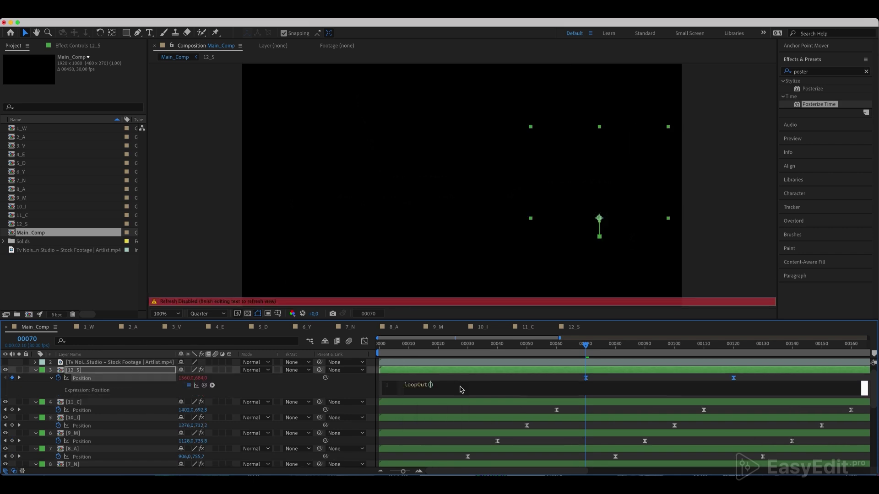
{"action": "left_click_drag", "start_coordinate": [462, 389], "coordinate": [390, 384]}
{"action": "key", "text": "super+c"}
{"action": "left_click", "coordinate": [427, 373]}
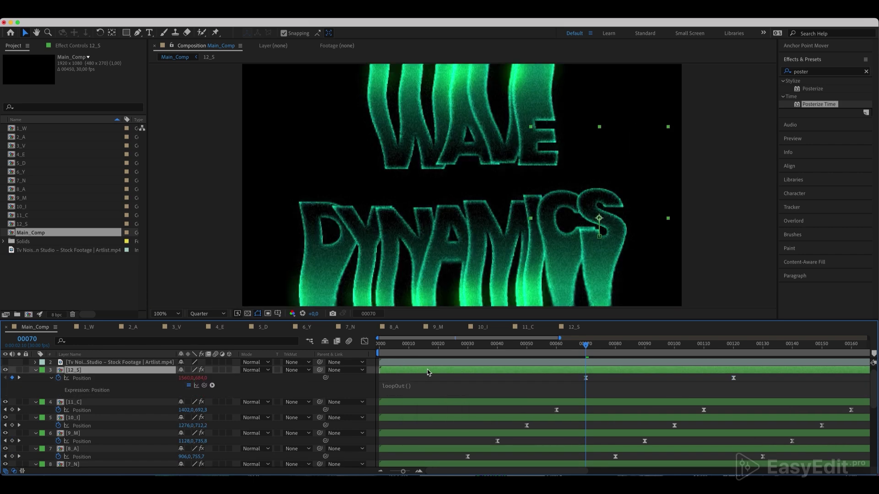
Paste the loopOut() expression into the Position of layers 11_C and 10_I
{"action": "left_click", "coordinate": [59, 410], "text": "alt"}
{"action": "key", "text": "super+v"}
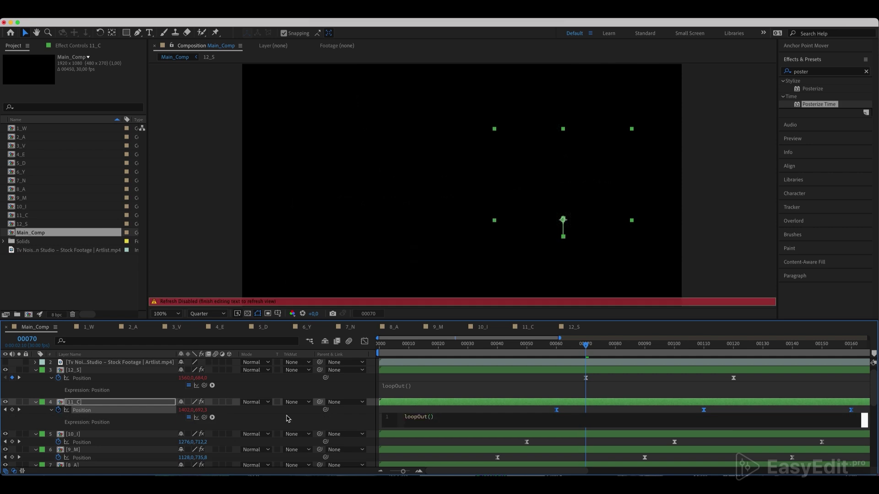
{"action": "left_click", "coordinate": [387, 404]}
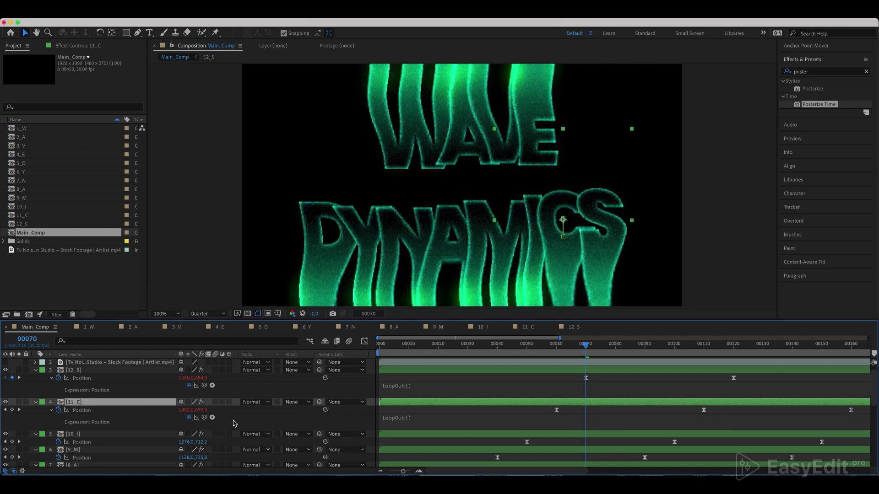
{"action": "left_click", "coordinate": [58, 442], "text": "alt"}
{"action": "key", "text": "super+v"}
{"action": "left_click", "coordinate": [306, 449]}
Paste the loopOut() expression into the Position of layers 9_M, 8_A and 7_N
{"action": "scroll", "coordinate": [350, 437], "scroll_direction": "down", "scroll_amount": 3}
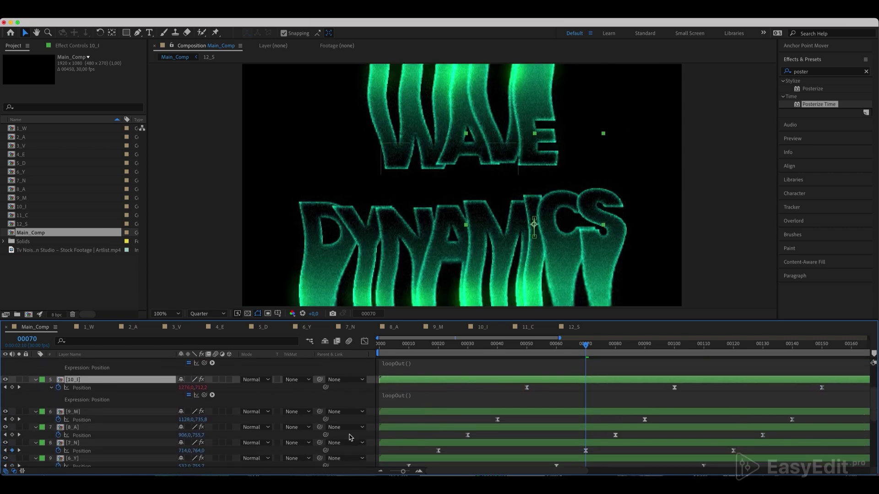
{"action": "left_click", "coordinate": [58, 420], "text": "alt"}
{"action": "key", "text": "super+v"}
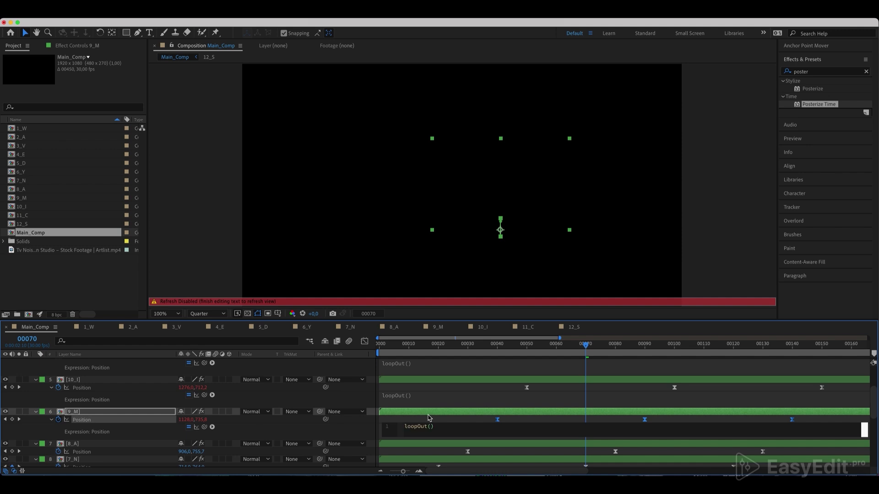
{"action": "left_click", "coordinate": [427, 420]}
{"action": "scroll", "coordinate": [403, 421], "scroll_direction": "down", "scroll_amount": 3}
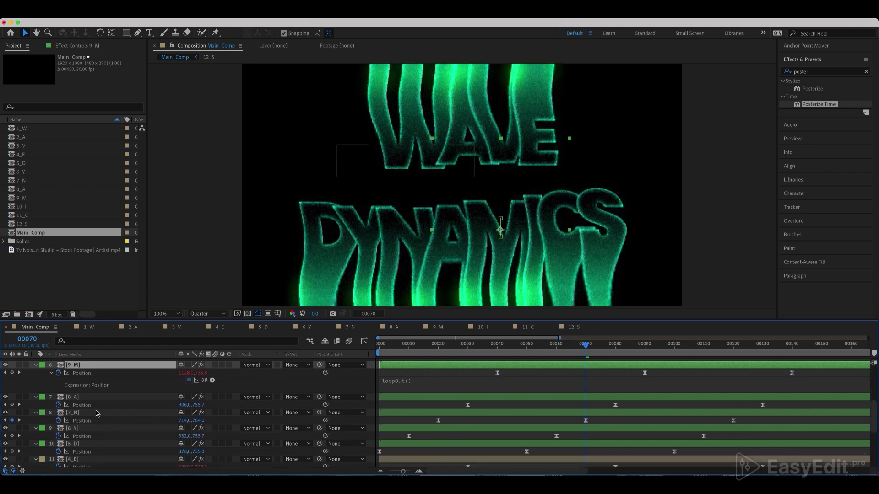
{"action": "left_click", "coordinate": [58, 405], "text": "alt"}
{"action": "key", "text": "super+v"}
{"action": "left_click", "coordinate": [388, 397]}
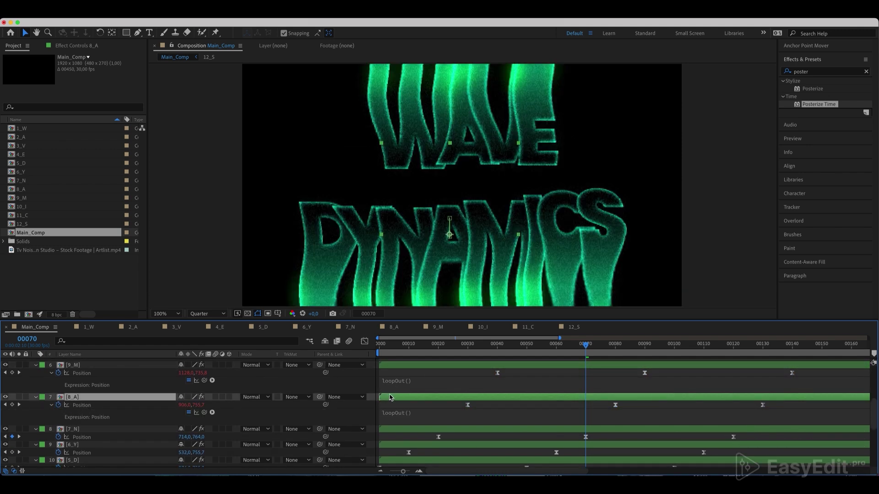
{"action": "left_click", "coordinate": [58, 437], "text": "alt"}
{"action": "key", "text": "super+v"}
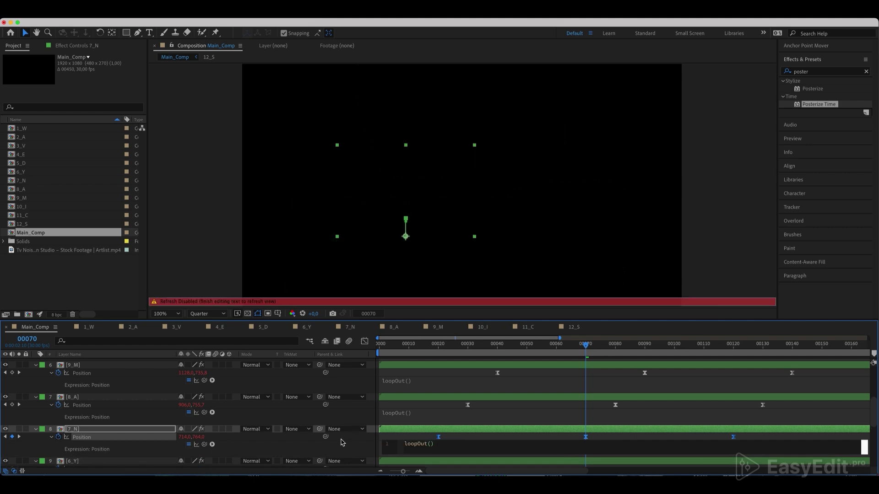
{"action": "left_click", "coordinate": [407, 433]}
{"action": "scroll", "coordinate": [407, 433], "scroll_direction": "down", "scroll_amount": 3}
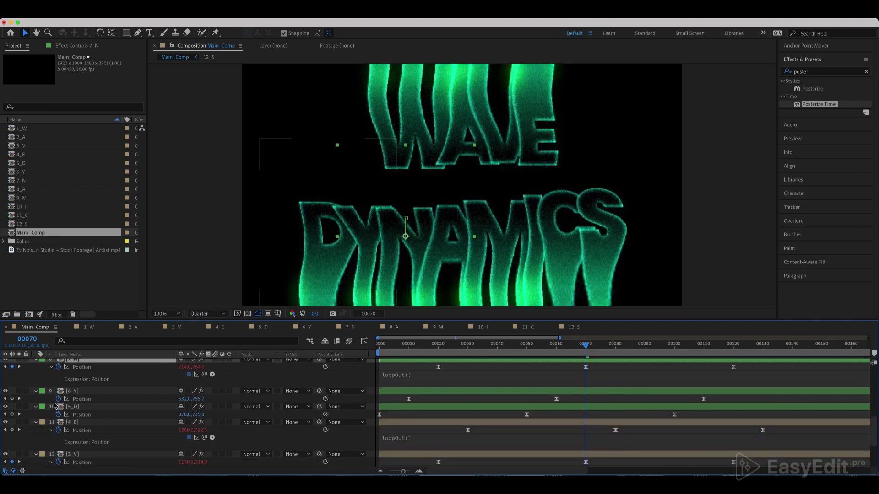
Paste the loopOut() expression into the Position of layers 6_Y and 5_D
{"action": "left_click", "coordinate": [58, 399], "text": "alt"}
{"action": "key", "text": "super+v"}
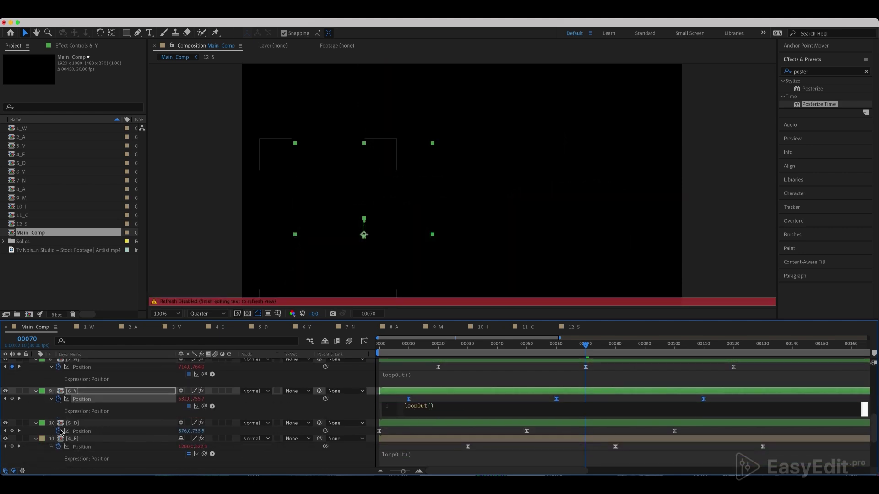
{"action": "left_click", "coordinate": [58, 431], "text": "alt"}
{"action": "key", "text": "super+v"}
{"action": "left_click", "coordinate": [97, 425]}
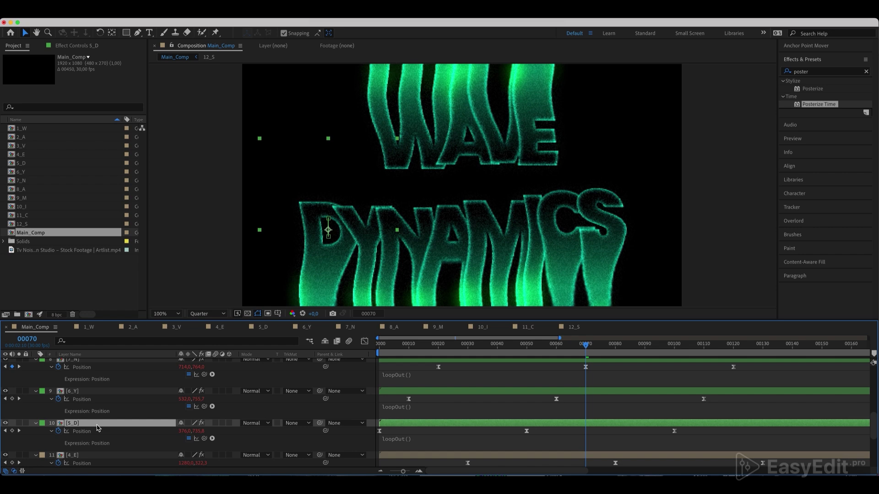
Review the looping Position expressions across all letter layers and set the composition's preview resolution to Full
{"action": "key", "text": "grave"}
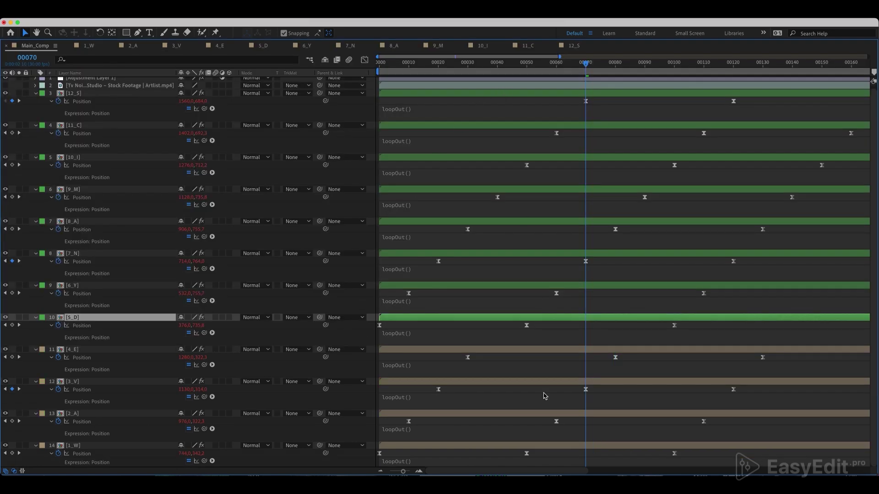
{"action": "key", "text": "grave"}
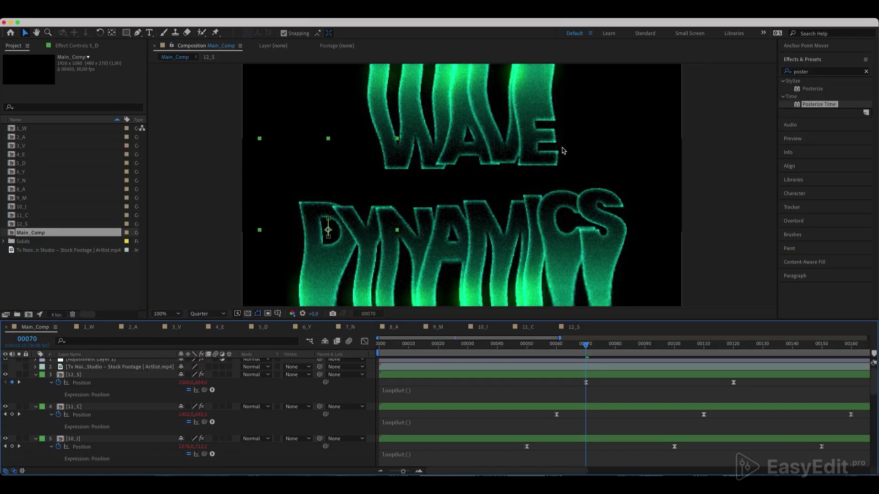
{"action": "left_click", "coordinate": [208, 314]}
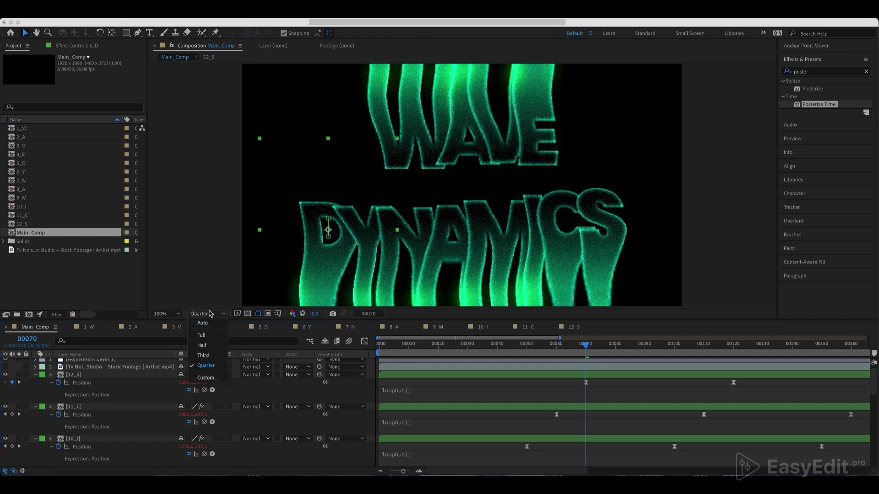
{"action": "left_click", "coordinate": [206, 332]}
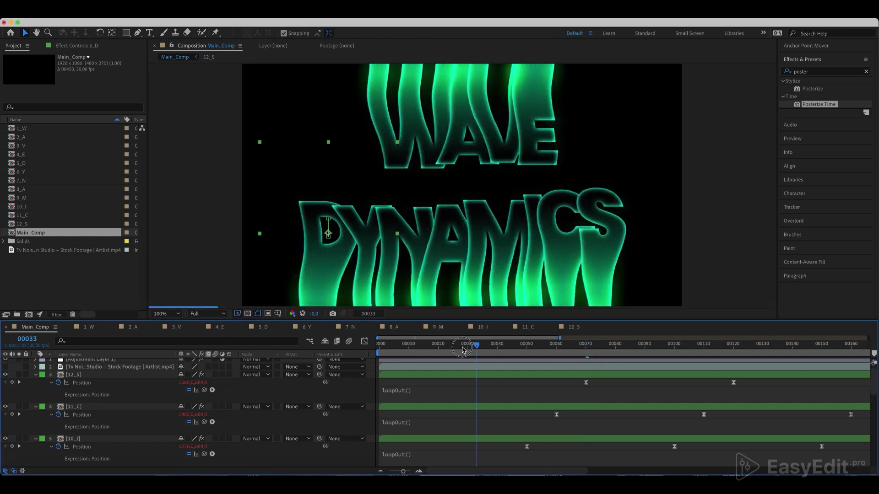